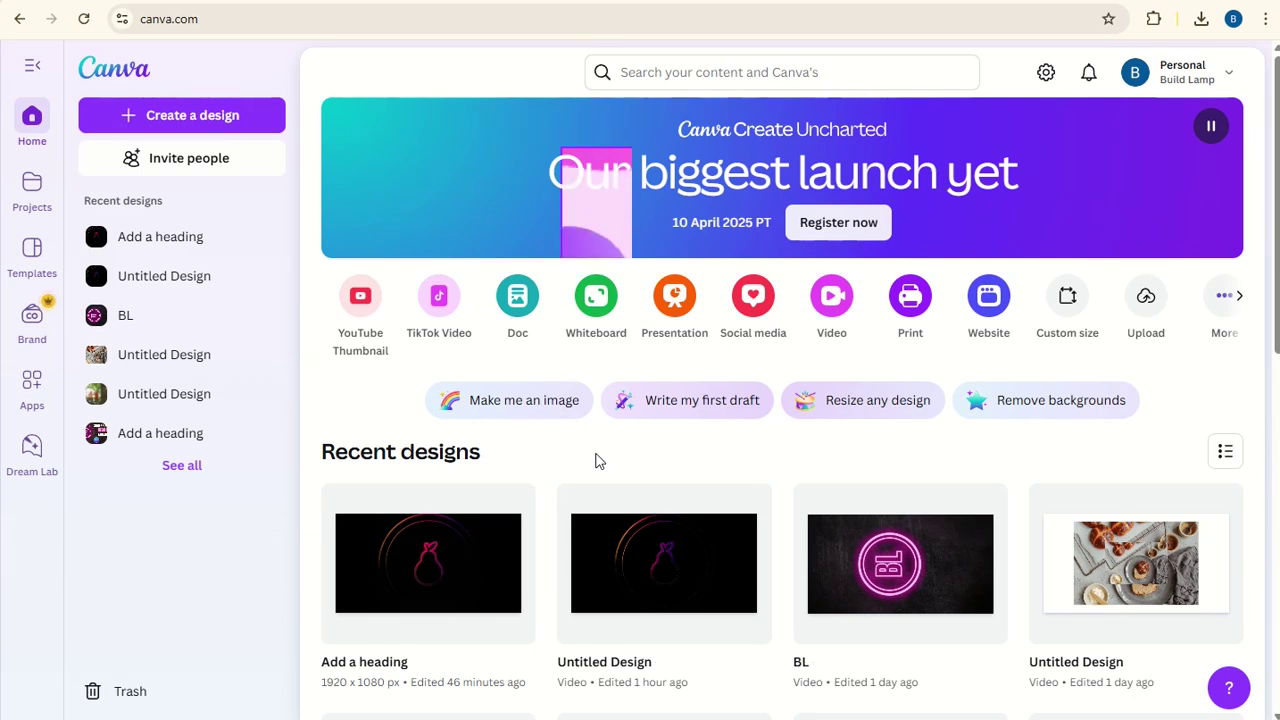
- Create a blank video design and resize it to a custom 5556 × 3125 px
{"action": "left_click", "coordinate": [826, 298]}
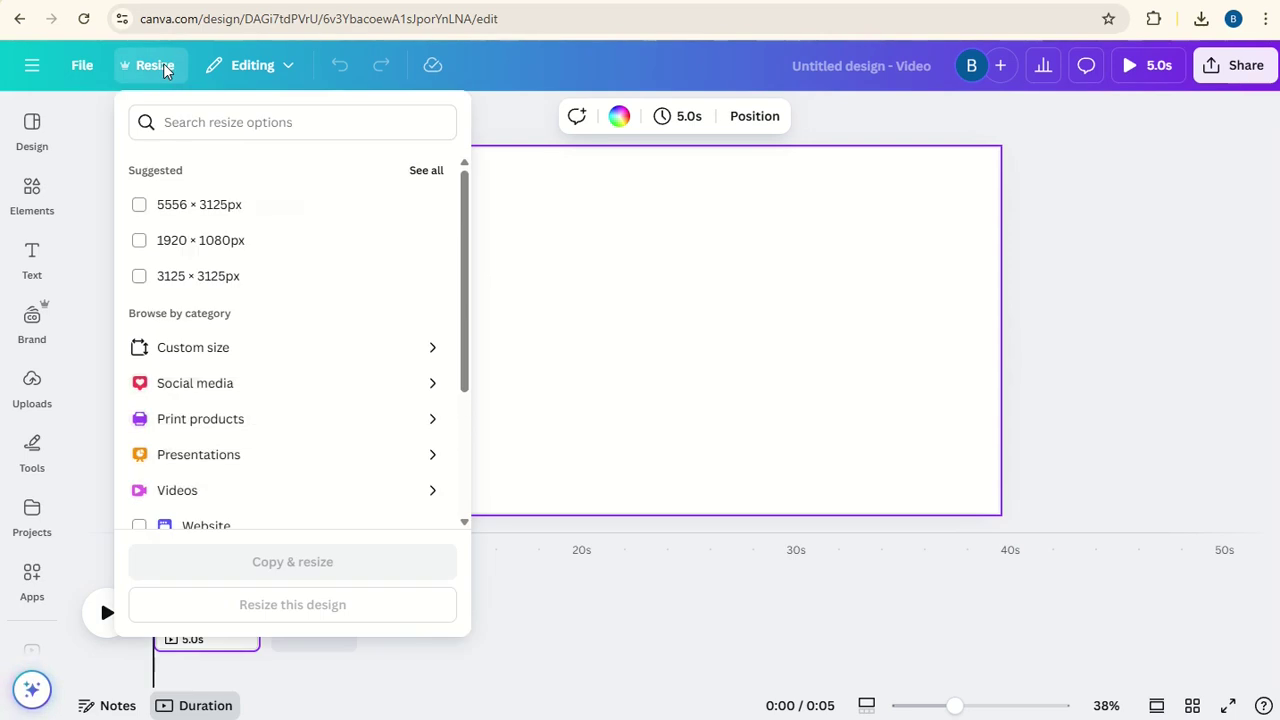
{"action": "left_click", "coordinate": [230, 353]}
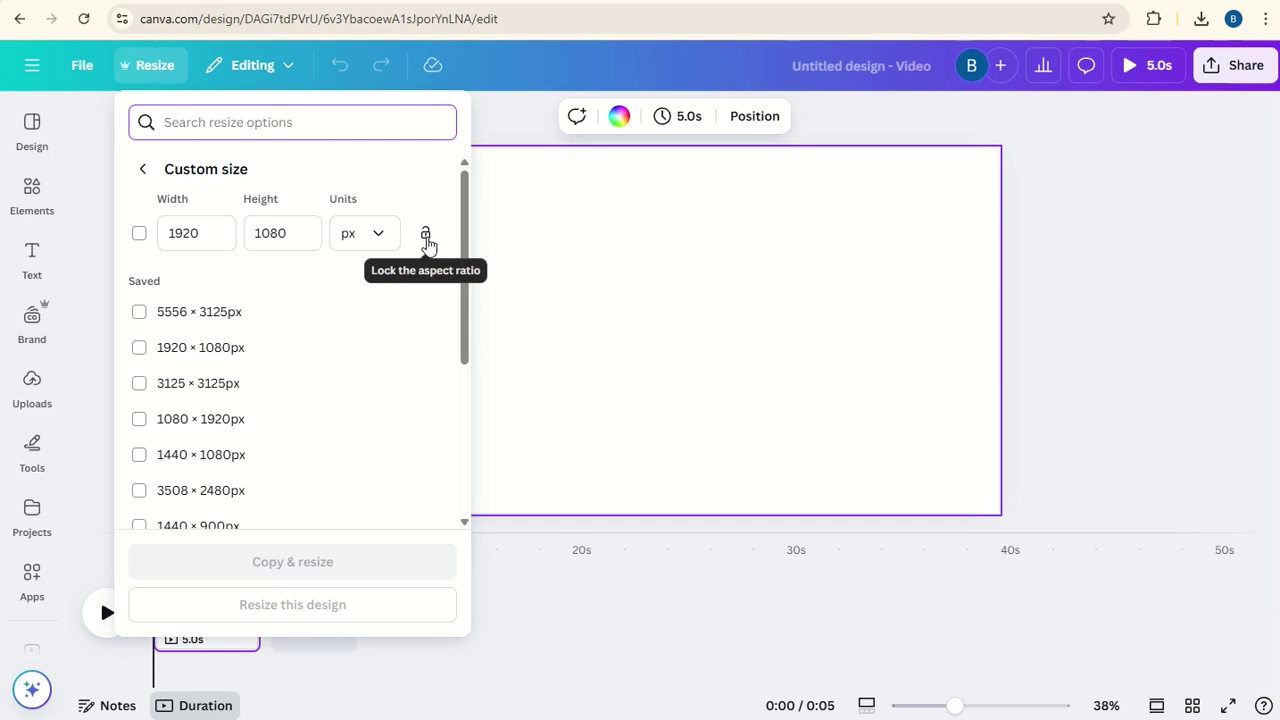
{"action": "left_click", "coordinate": [297, 236]}
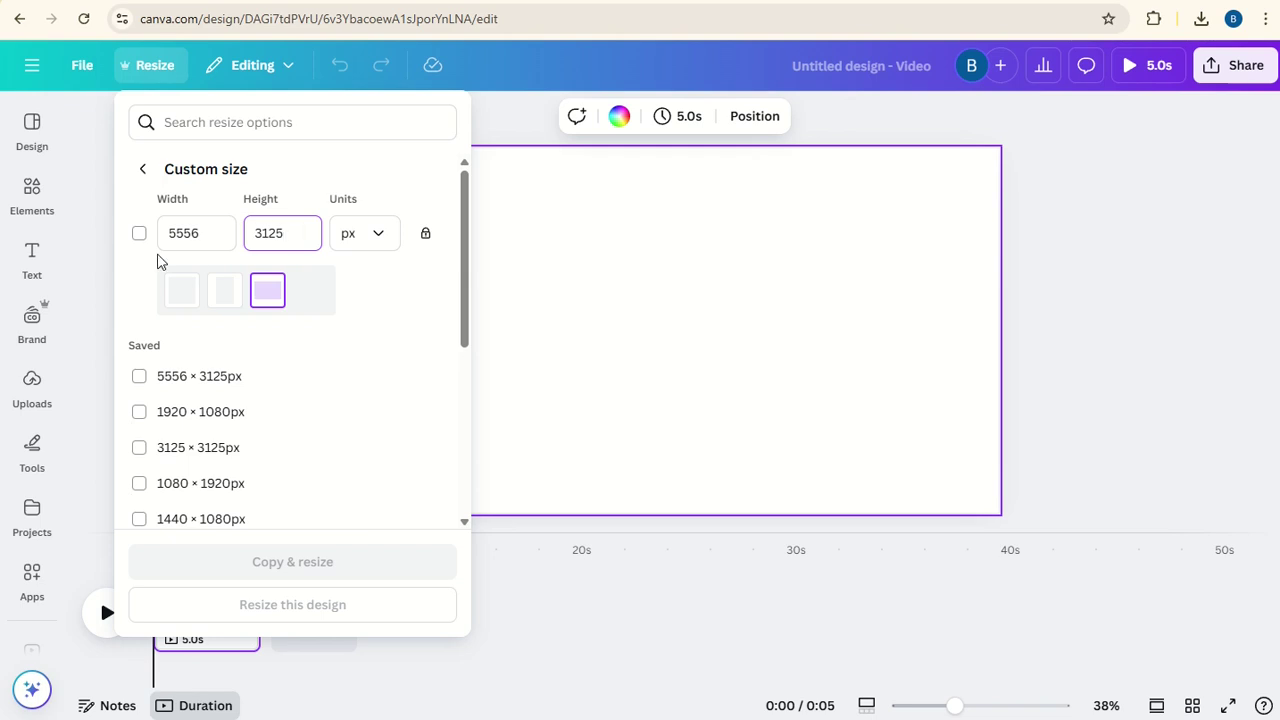
{"action": "left_click", "coordinate": [141, 236]}
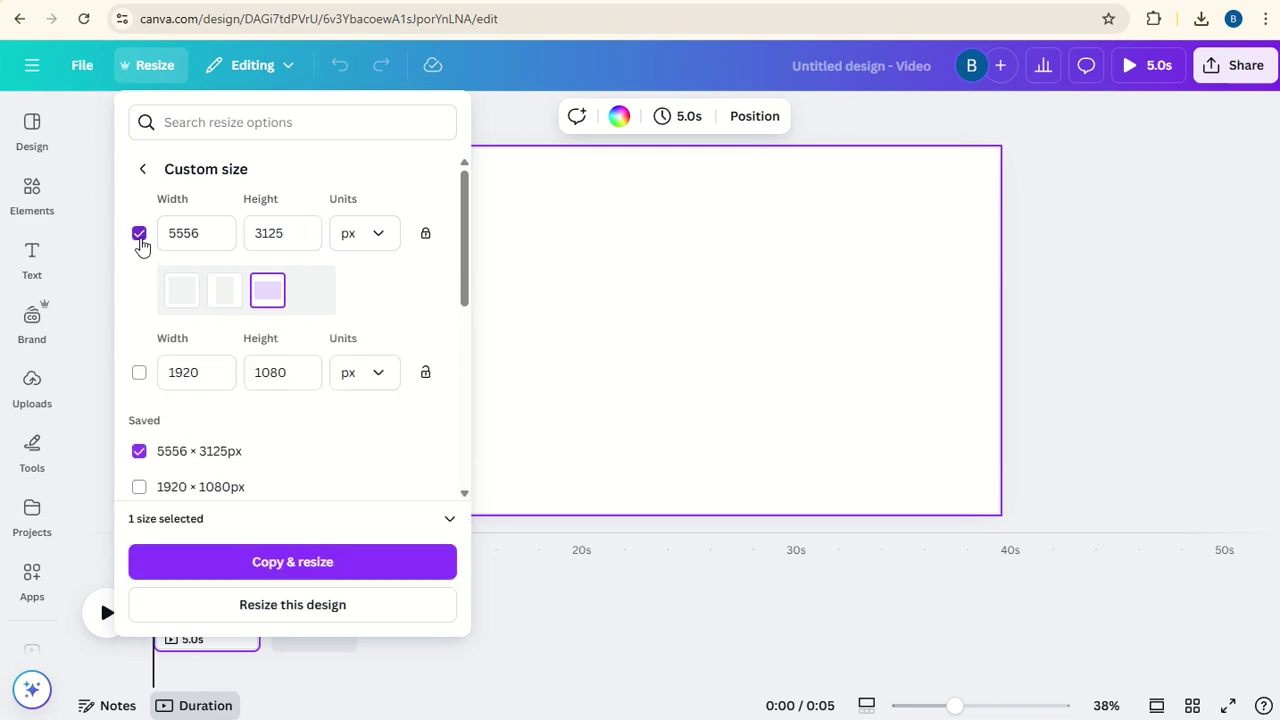
{"action": "left_click", "coordinate": [344, 610]}
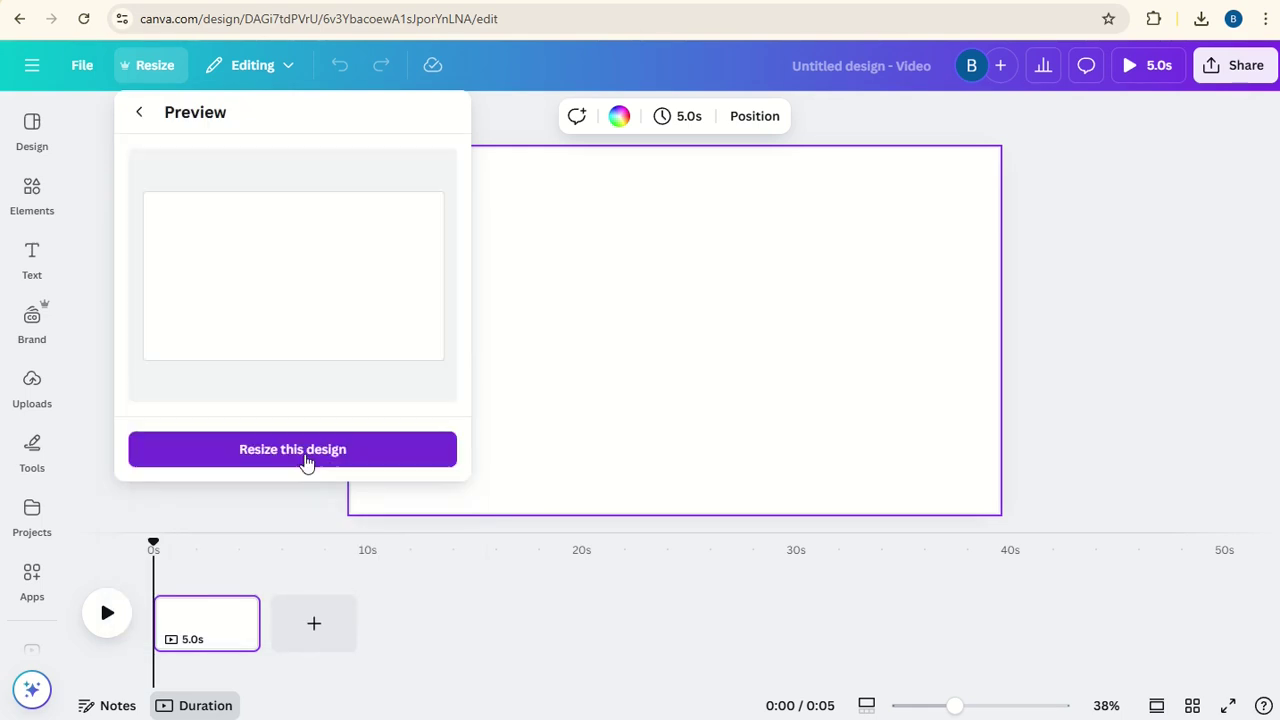
{"action": "left_click", "coordinate": [306, 457]}
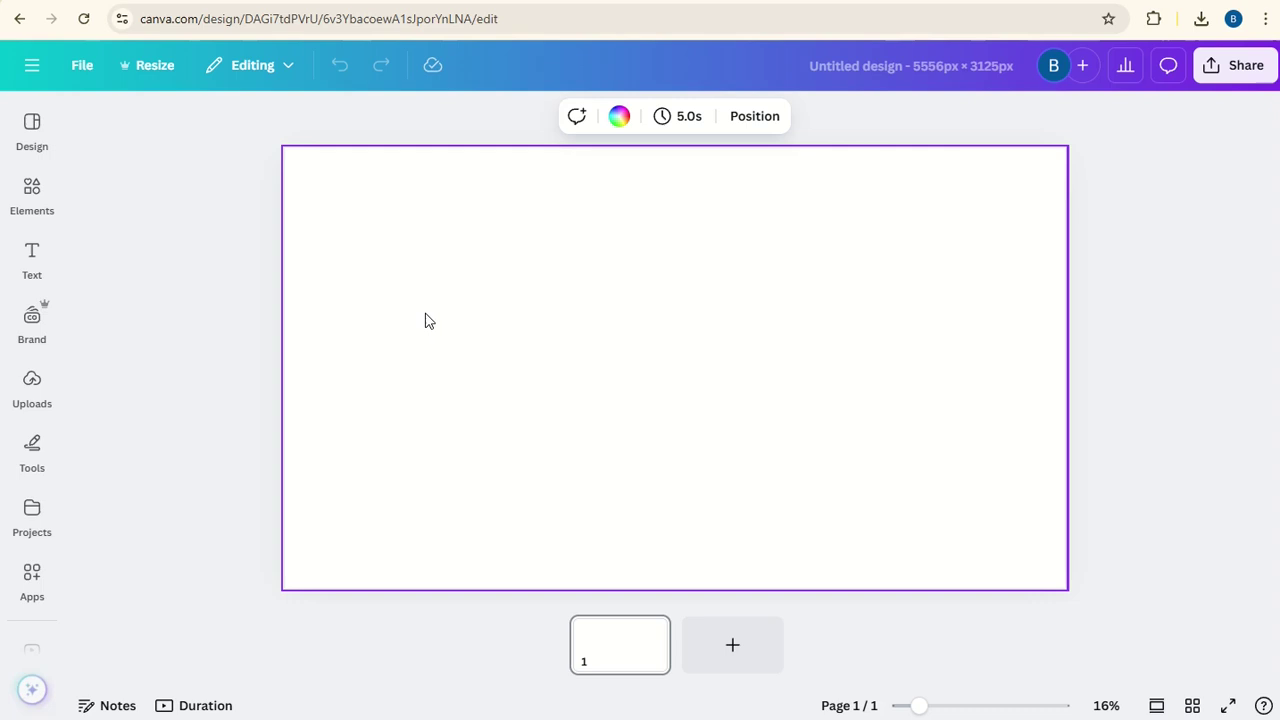
- Set the page background colour to black
{"action": "left_click", "coordinate": [619, 116]}
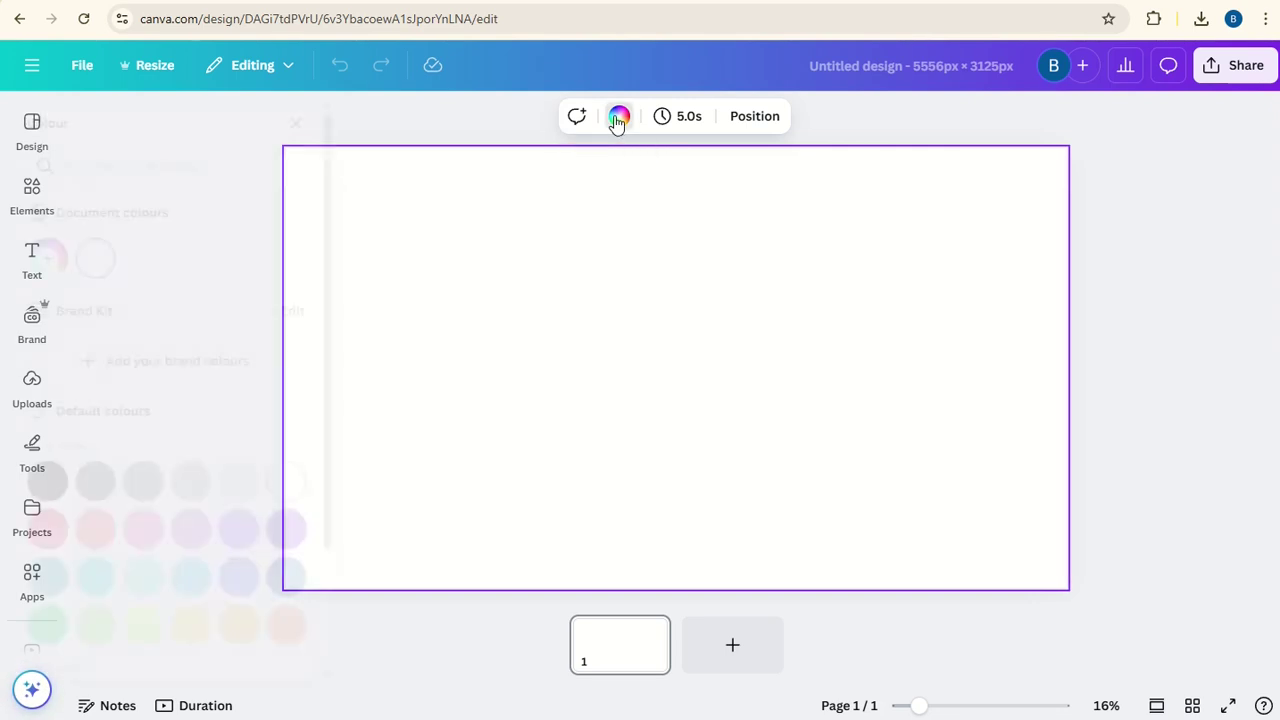
{"action": "left_click", "coordinate": [99, 480]}
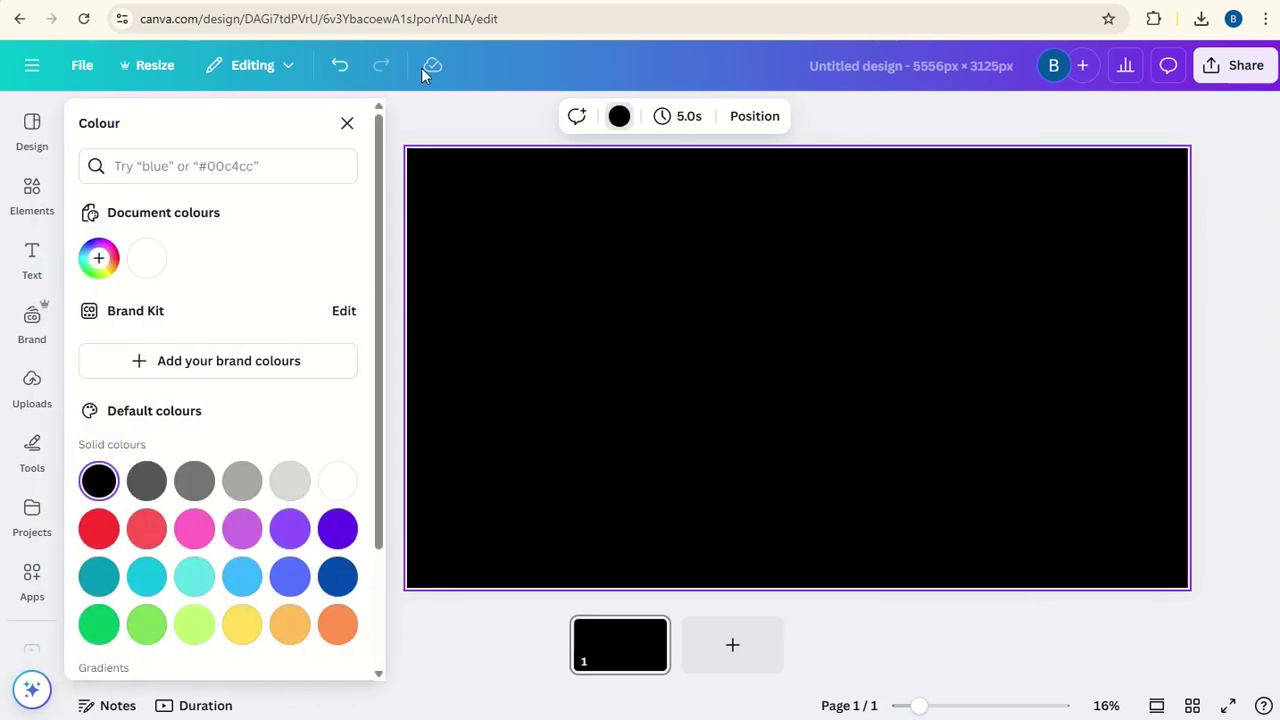
{"action": "left_click", "coordinate": [347, 124]}
- Add a circle from Shapes, enlarge it to roughly 2,800 px across and centre it
{"action": "left_click", "coordinate": [38, 198]}
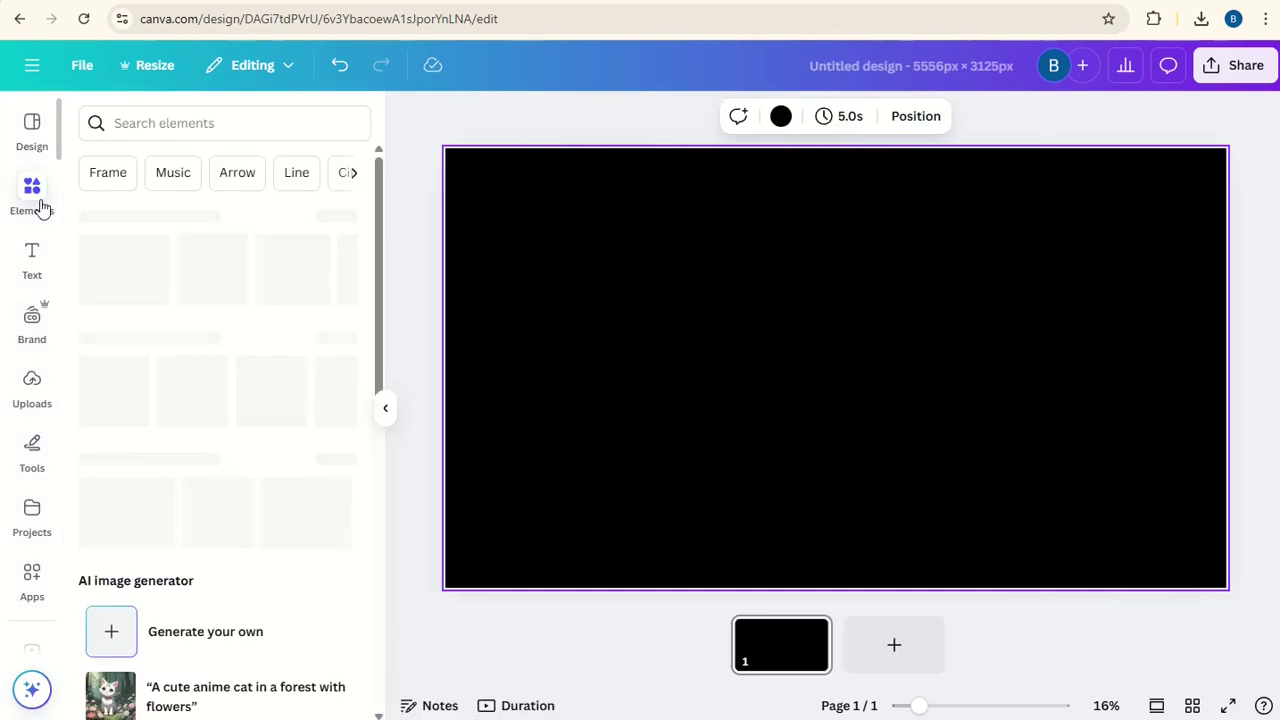
{"action": "left_click", "coordinate": [229, 127]}
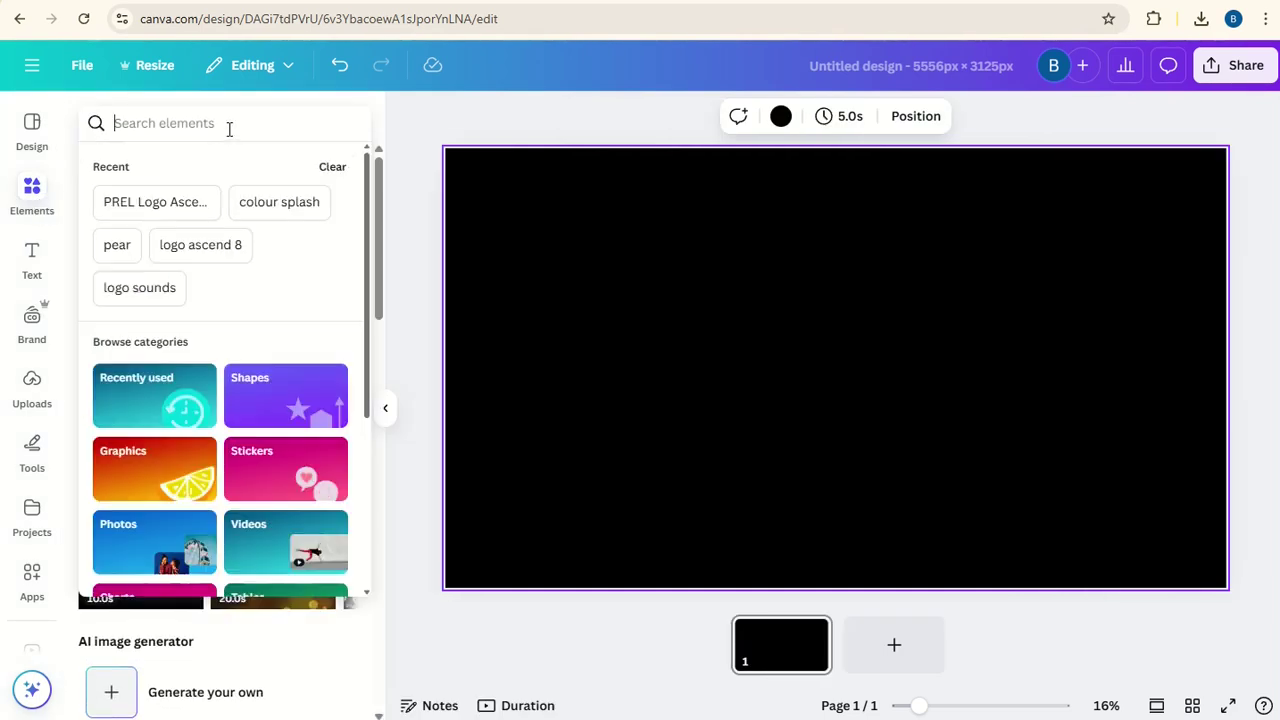
{"action": "left_click", "coordinate": [289, 405]}
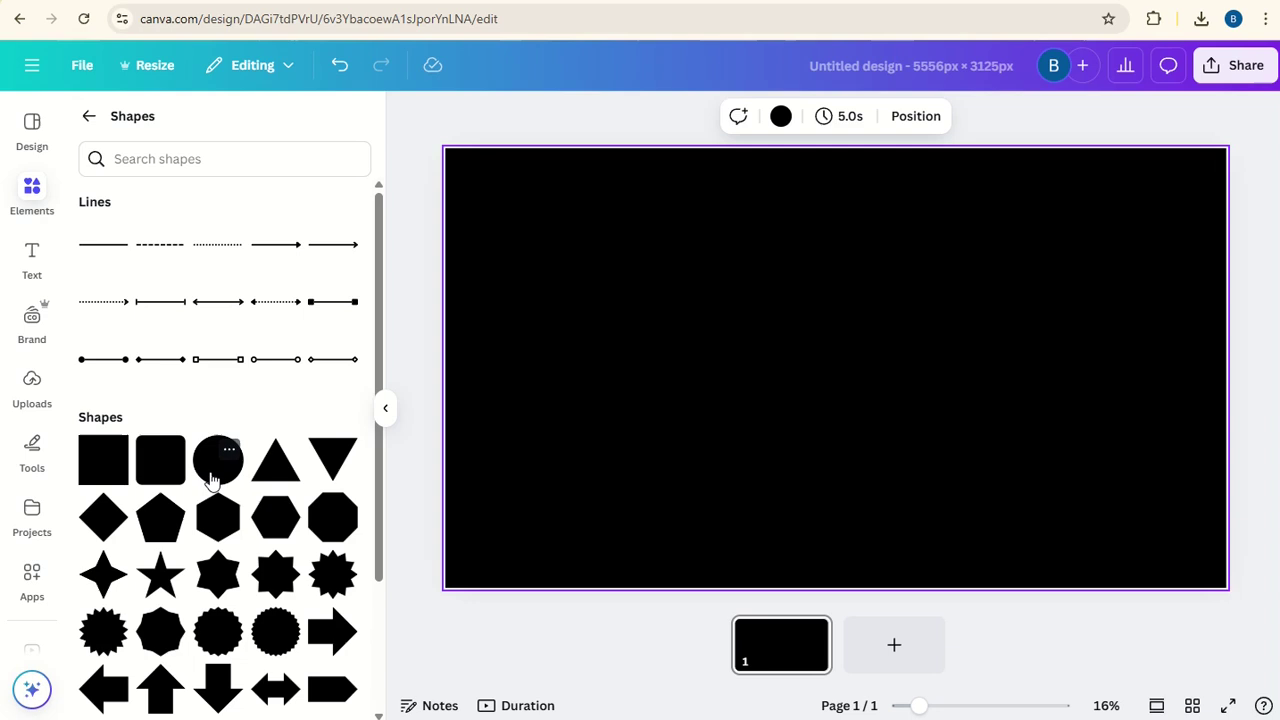
{"action": "left_click", "coordinate": [215, 477]}
{"action": "left_click_drag", "start_coordinate": [765, 306], "coordinate": [598, 199]}
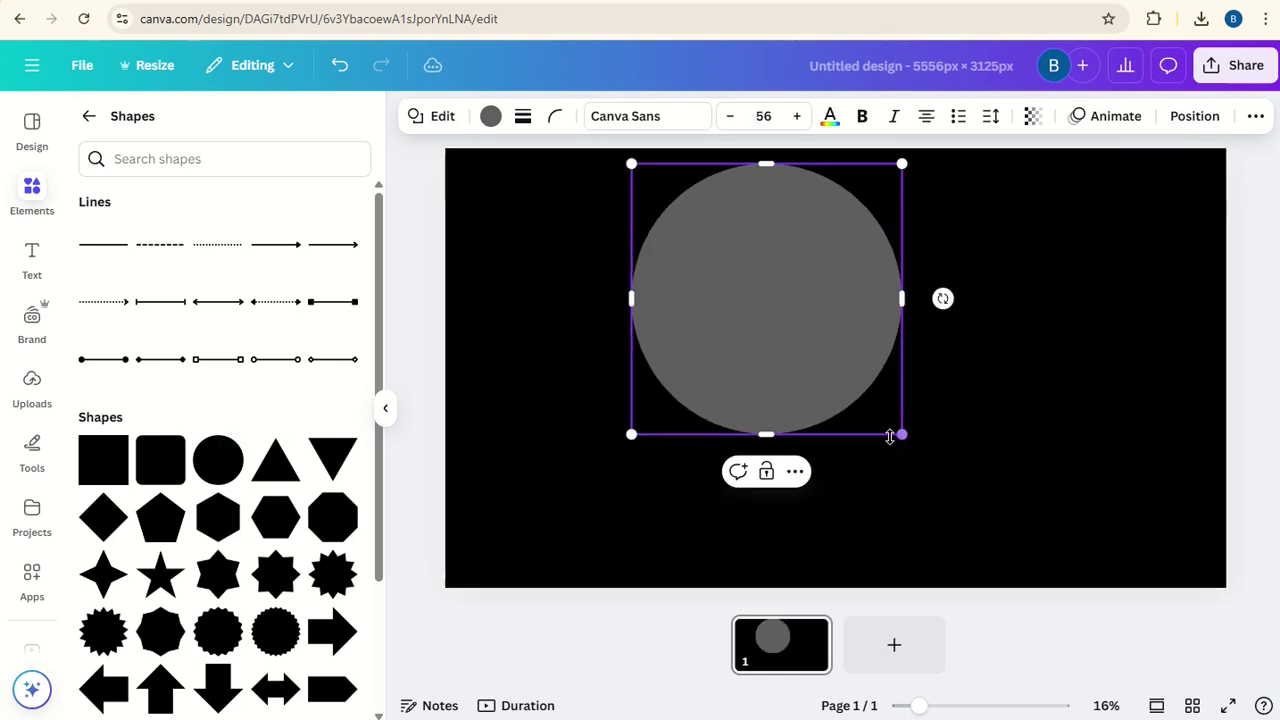
{"action": "left_click_drag", "start_coordinate": [902, 438], "coordinate": [1021, 590]}
{"action": "left_click_drag", "start_coordinate": [811, 336], "coordinate": [808, 344]}
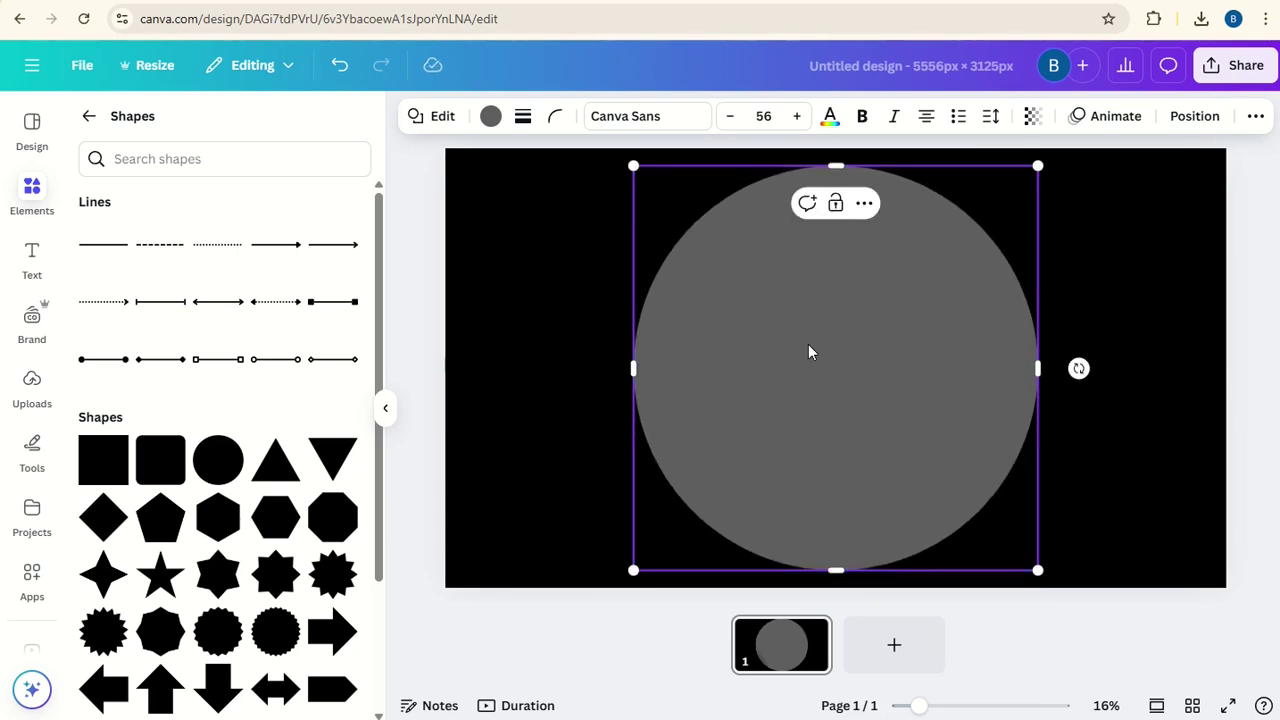
- Give the circle a solid white border of weight 100 and remove its grey fill
{"action": "left_click", "coordinate": [523, 118]}
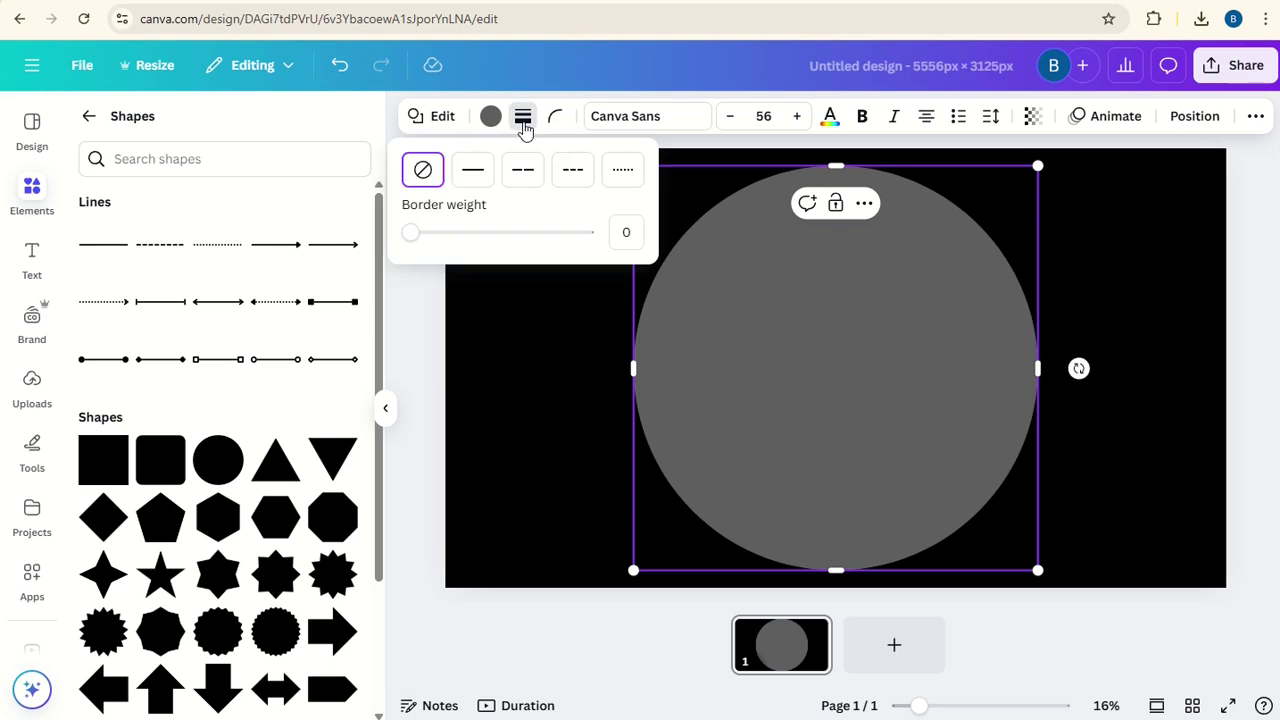
{"action": "left_click", "coordinate": [489, 175]}
{"action": "left_click_drag", "start_coordinate": [420, 240], "coordinate": [612, 232]}
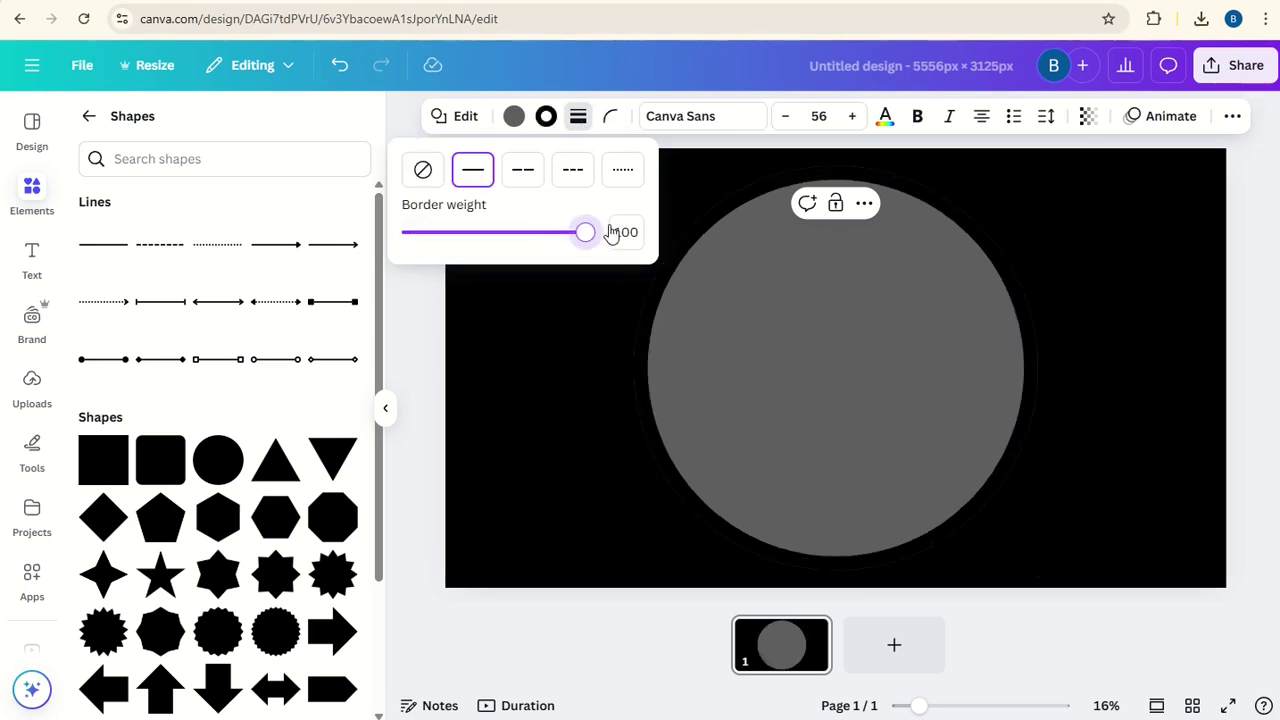
{"action": "left_click", "coordinate": [546, 118]}
{"action": "left_click", "coordinate": [243, 252]}
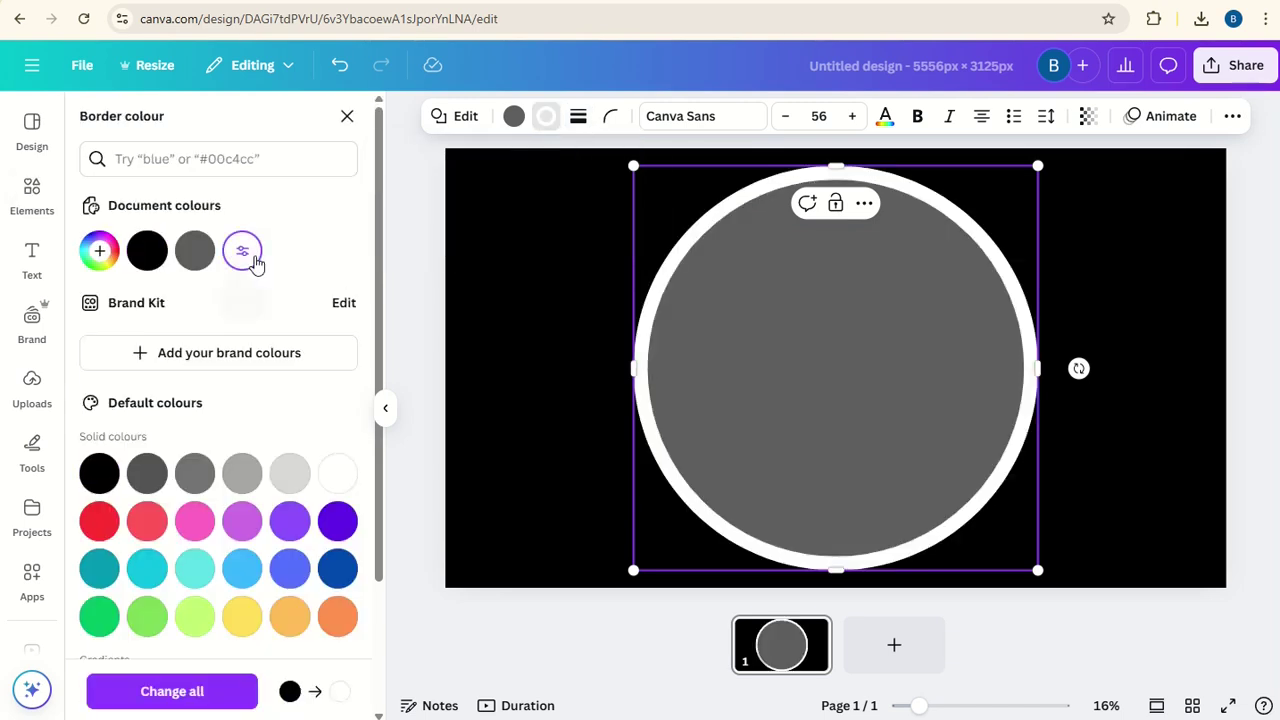
{"action": "left_click", "coordinate": [513, 116]}
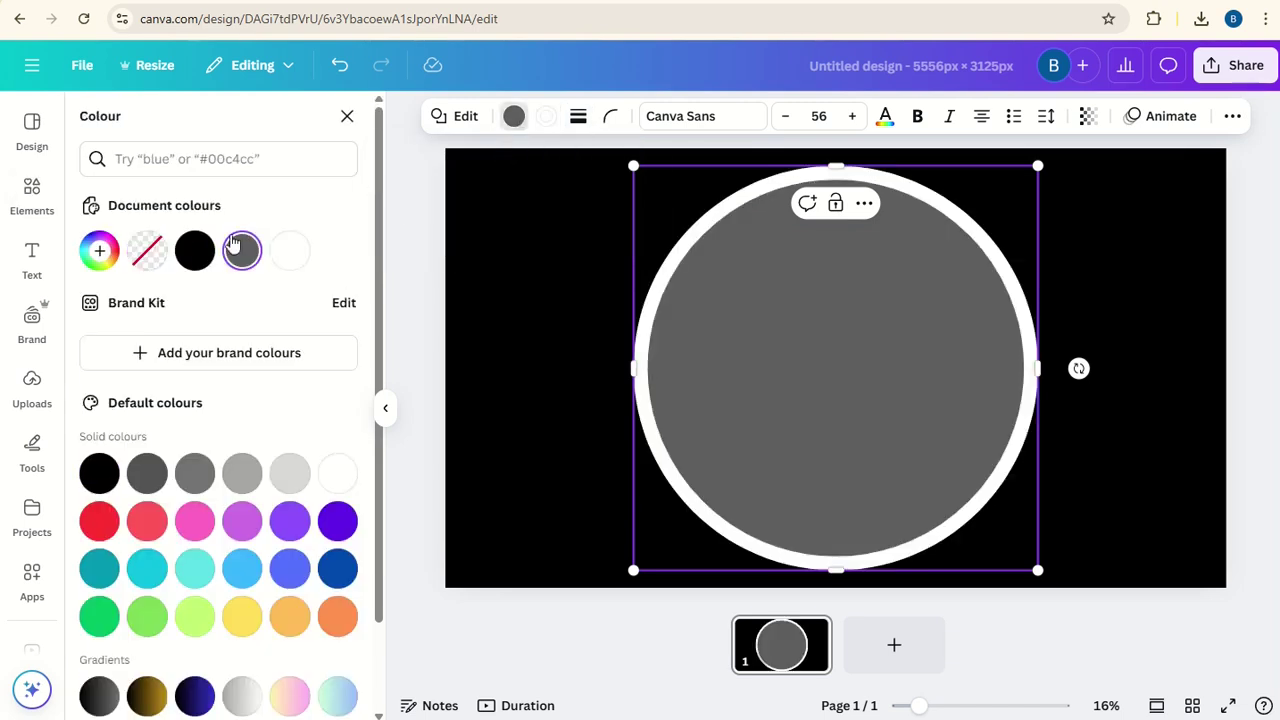
{"action": "left_click", "coordinate": [149, 254]}
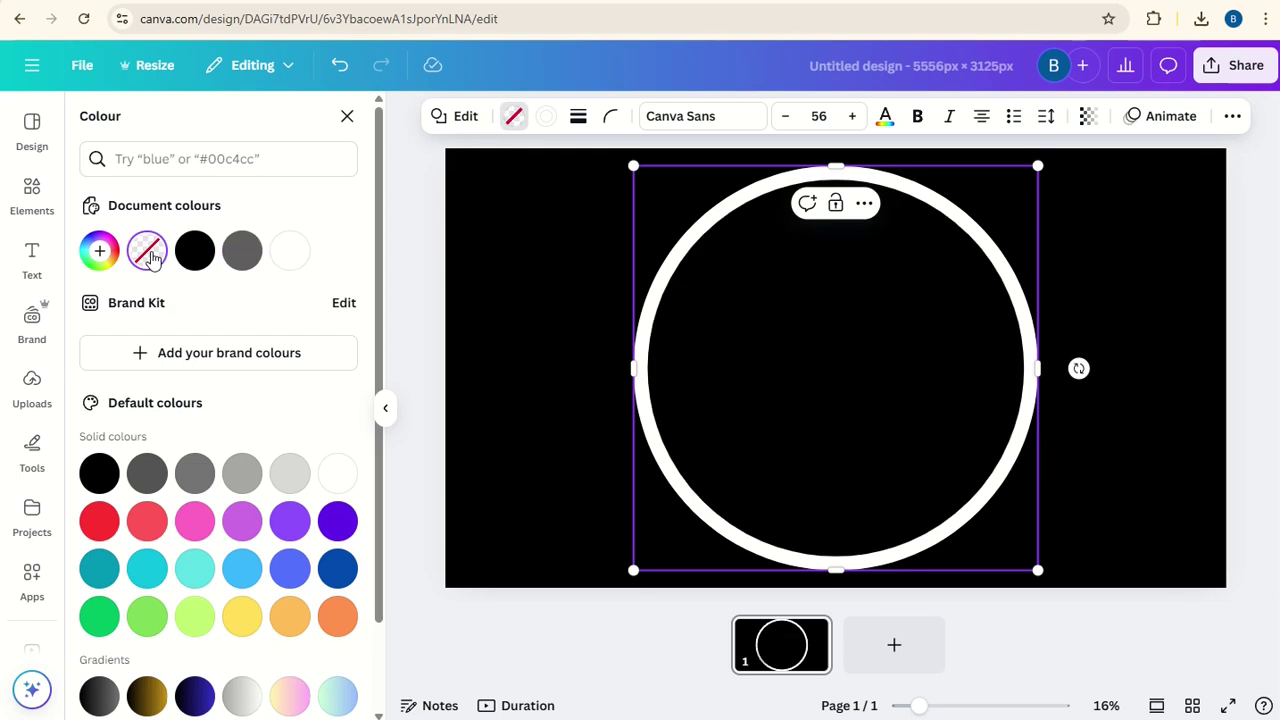
- Duplicate the ring, shrink the copy inside the first, and thin its border to weight 50
{"action": "left_click", "coordinate": [866, 205]}
{"action": "left_click", "coordinate": [894, 320]}
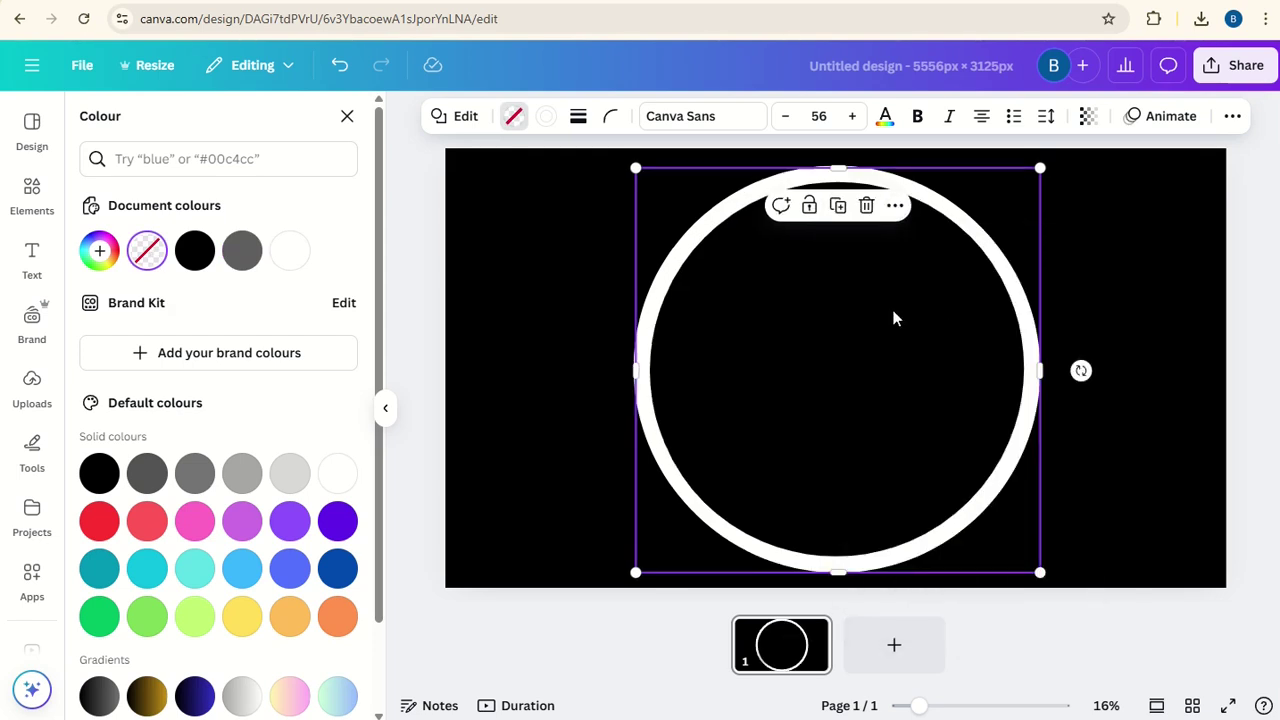
{"action": "left_click_drag", "start_coordinate": [638, 175], "coordinate": [693, 225]}
{"action": "left_click_drag", "start_coordinate": [886, 380], "coordinate": [859, 355]}
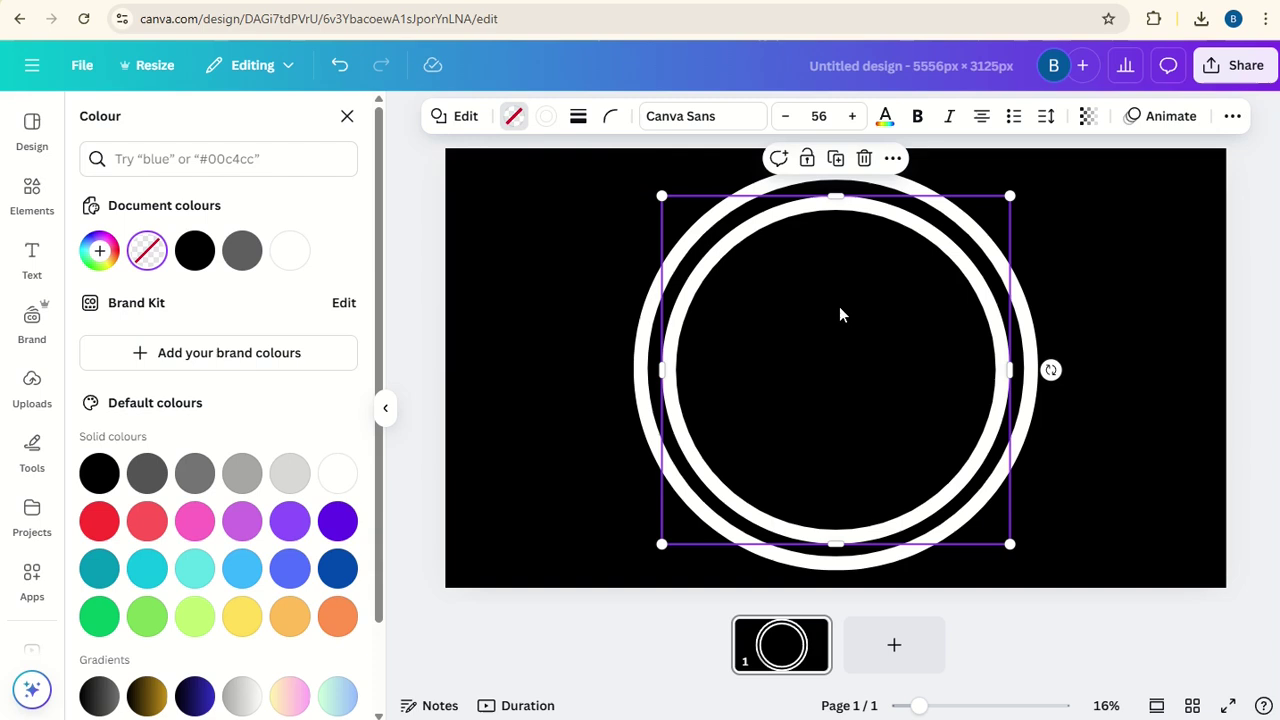
{"action": "left_click", "coordinate": [580, 127]}
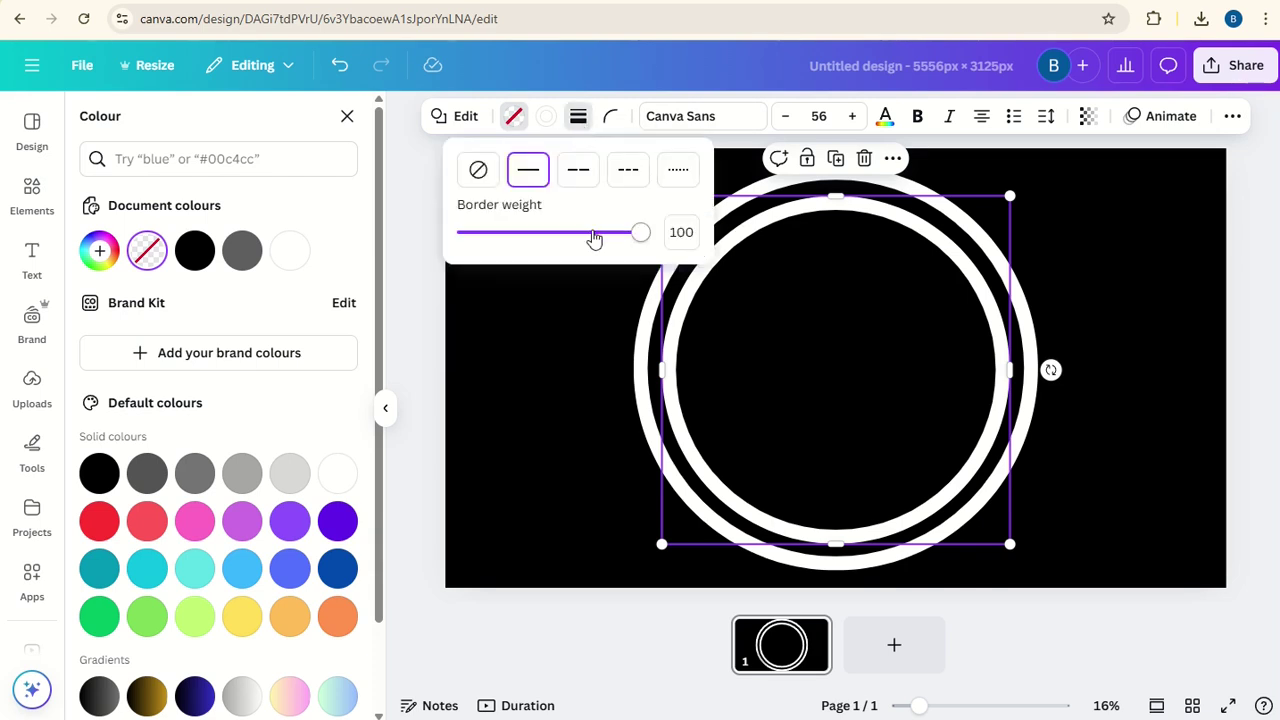
{"action": "left_click_drag", "start_coordinate": [638, 240], "coordinate": [555, 238]}
{"action": "left_click", "coordinate": [574, 386]}
{"action": "left_click", "coordinate": [575, 390]}
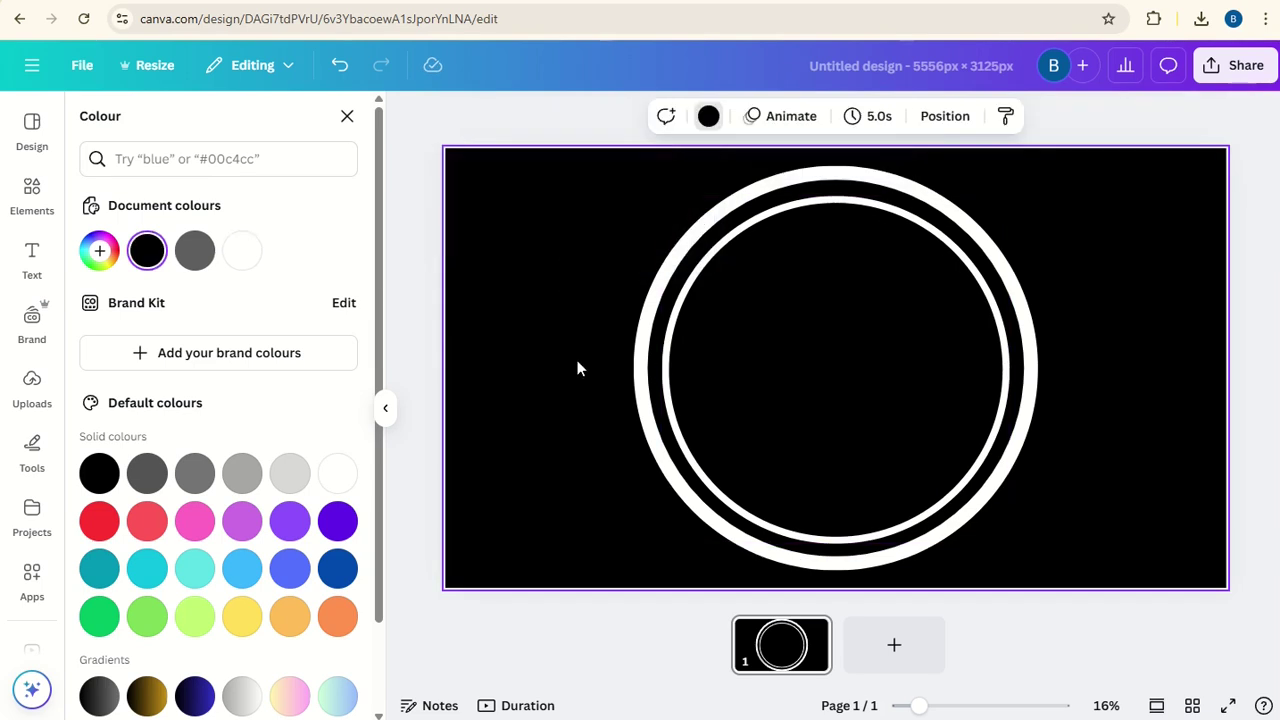
- Search Graphics for 'pear', add a green pear, enlarge it and centre it inside the rings
{"action": "left_click", "coordinate": [33, 195]}
{"action": "left_click", "coordinate": [177, 123]}
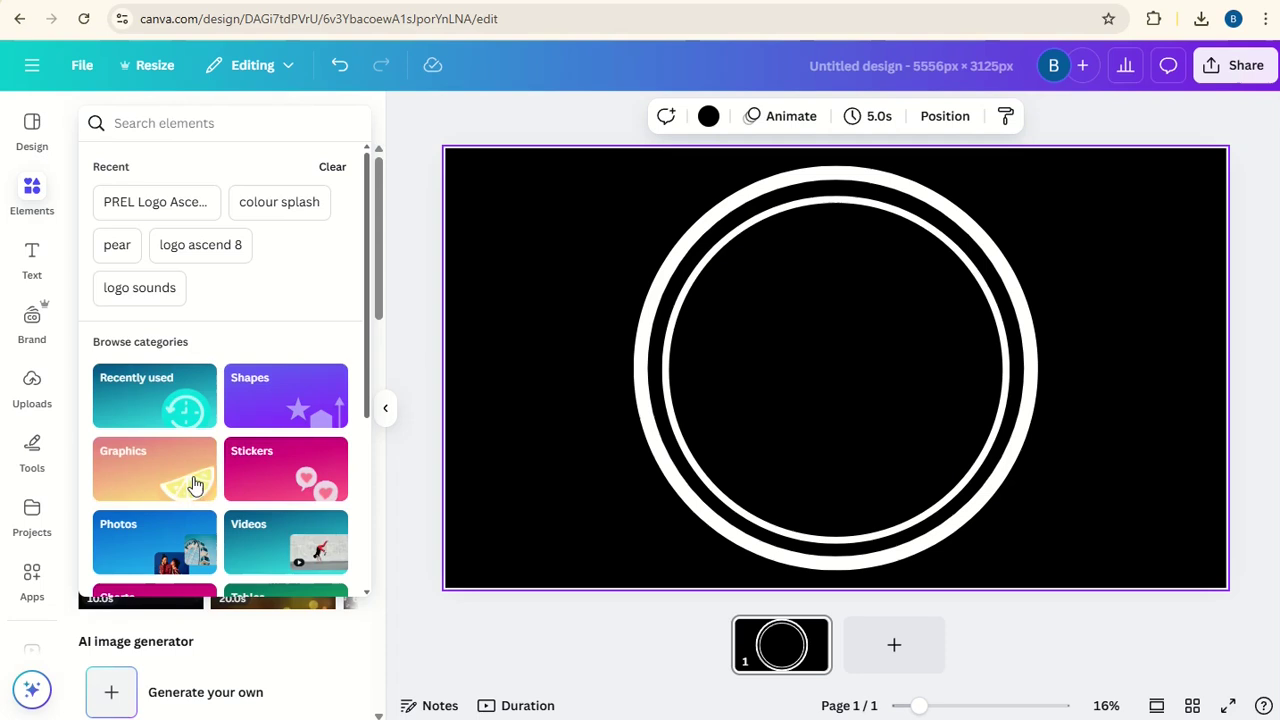
{"action": "left_click", "coordinate": [133, 484]}
{"action": "left_click", "coordinate": [212, 168]}
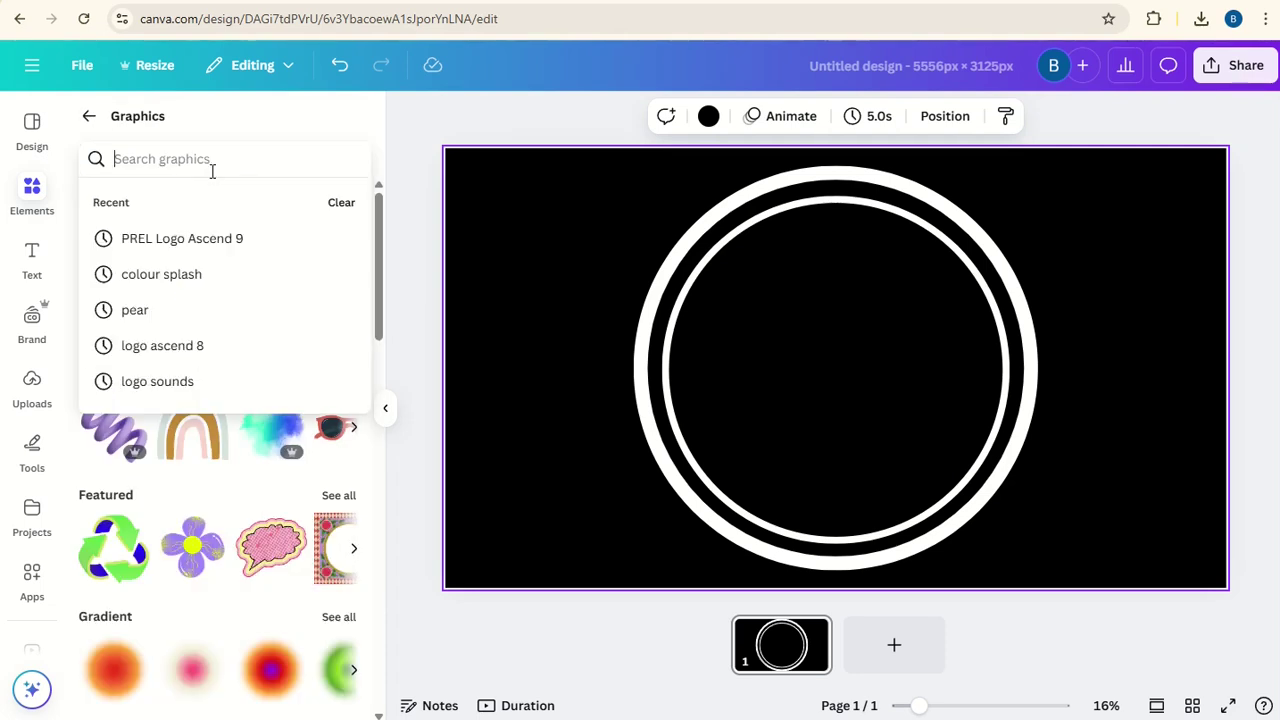
{"action": "type", "text": "pear"}
{"action": "key", "text": "Return"}
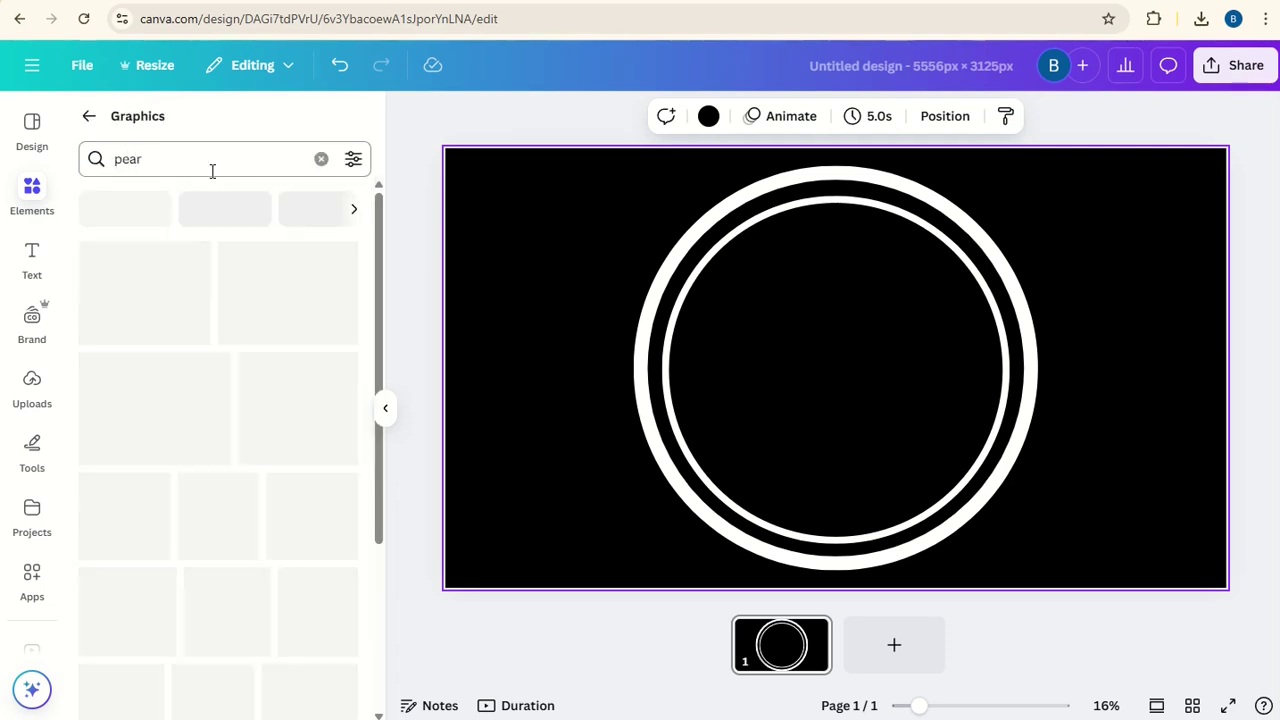
{"action": "left_click", "coordinate": [314, 290]}
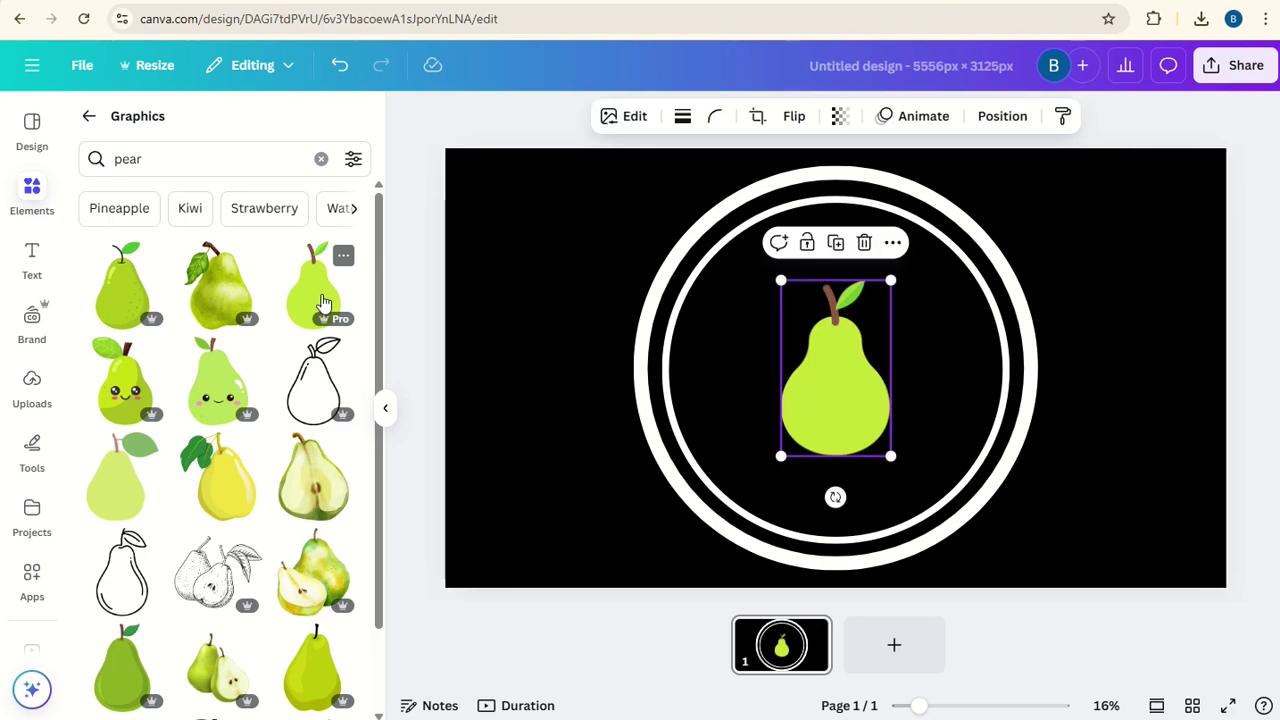
{"action": "left_click_drag", "start_coordinate": [790, 288], "coordinate": [711, 244]}
{"action": "left_click_drag", "start_coordinate": [836, 413], "coordinate": [854, 418]}
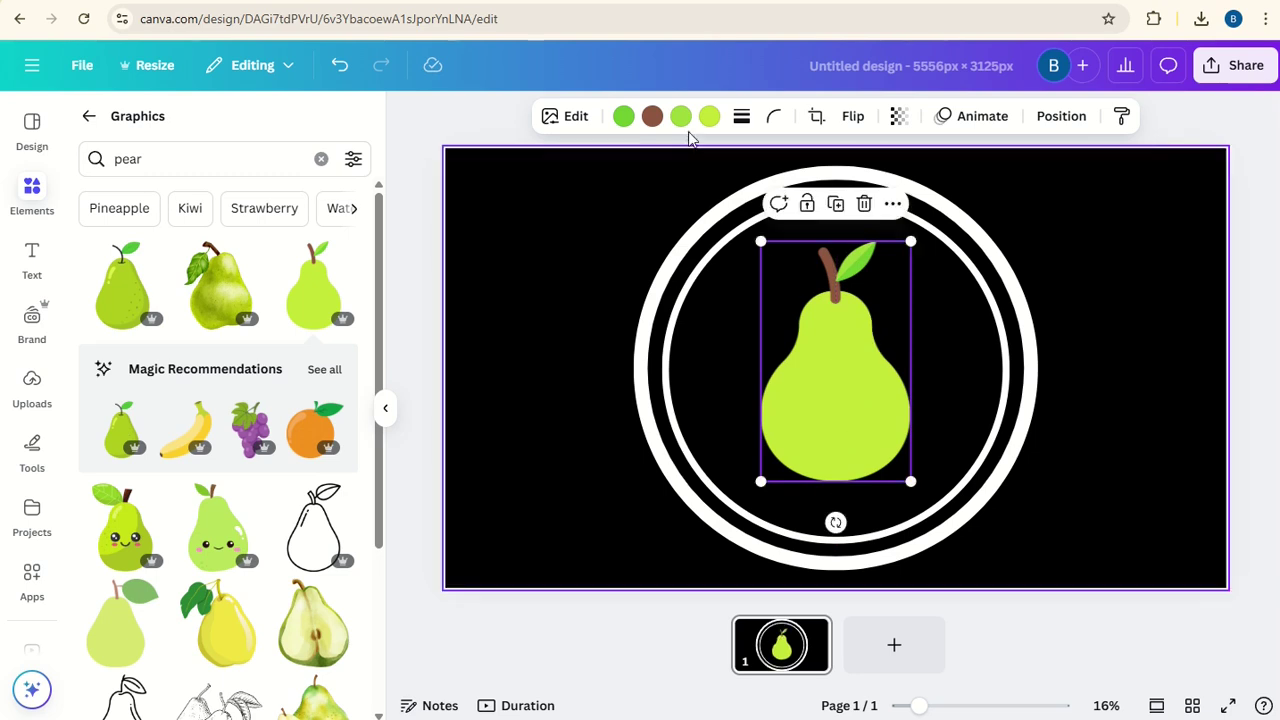
- Recolour the pear black and apply the Outline shadow effect to it
{"action": "left_click", "coordinate": [623, 116]}
{"action": "left_click", "coordinate": [100, 527]}
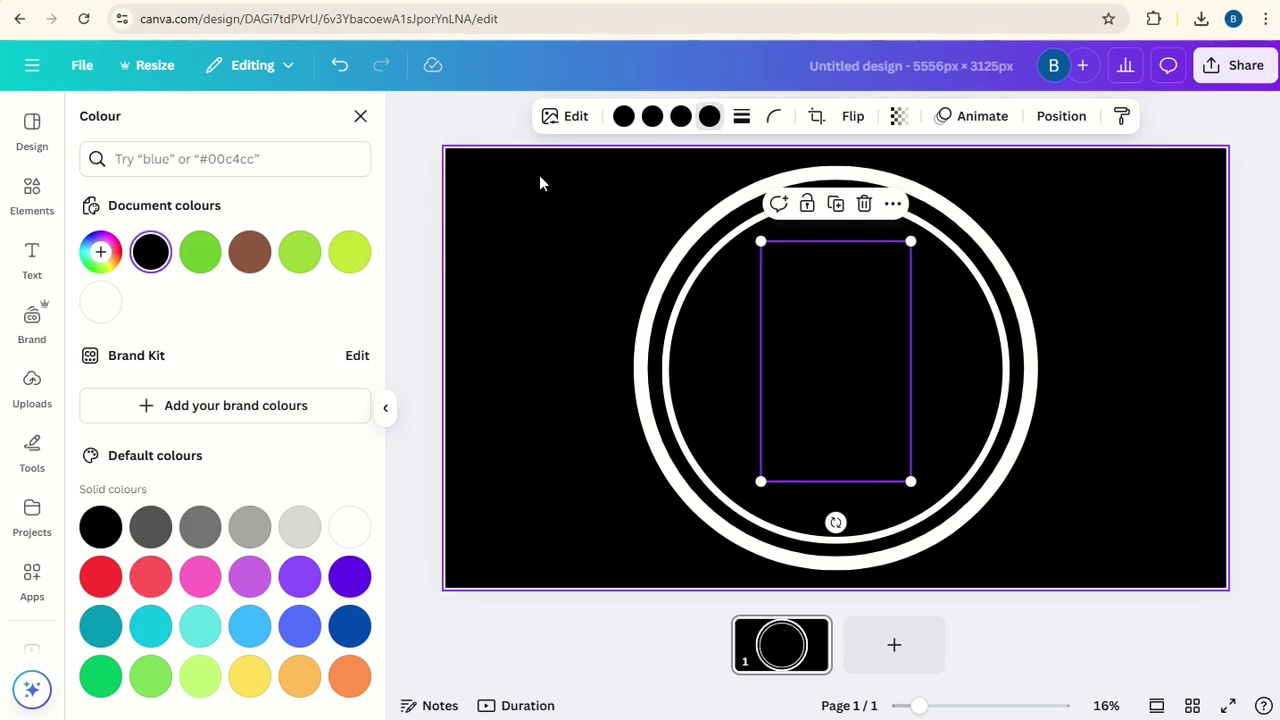
{"action": "left_click", "coordinate": [568, 115]}
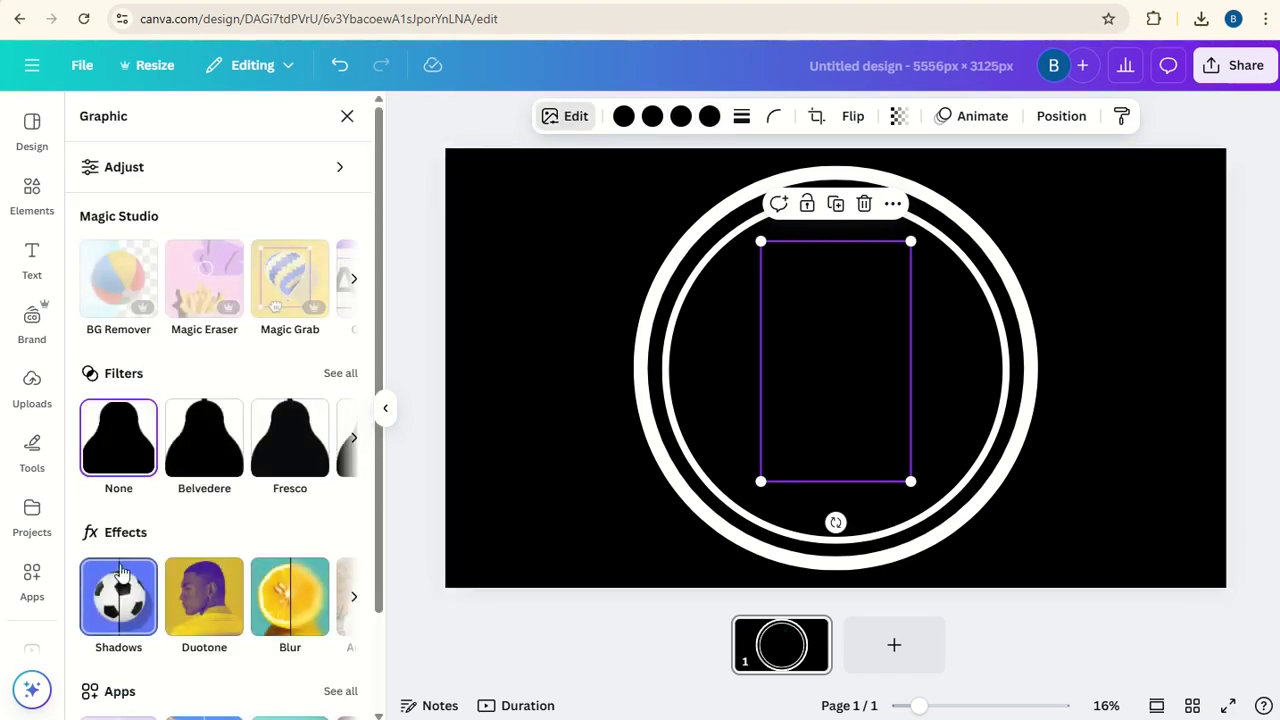
{"action": "left_click", "coordinate": [122, 598]}
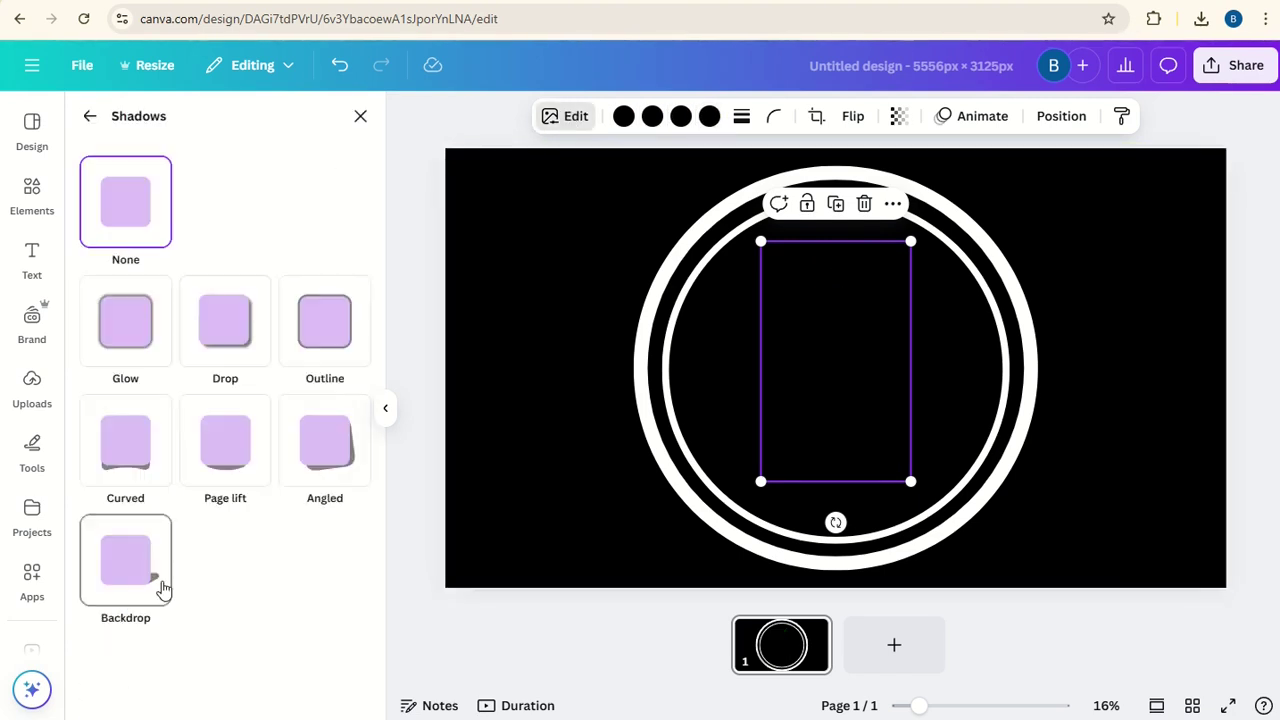
{"action": "left_click", "coordinate": [340, 322]}
- Set the pear's outline colour to white #FFFFFF and increase its size
{"action": "scroll", "coordinate": [375, 644], "scroll_direction": "down", "scroll_amount": 2}
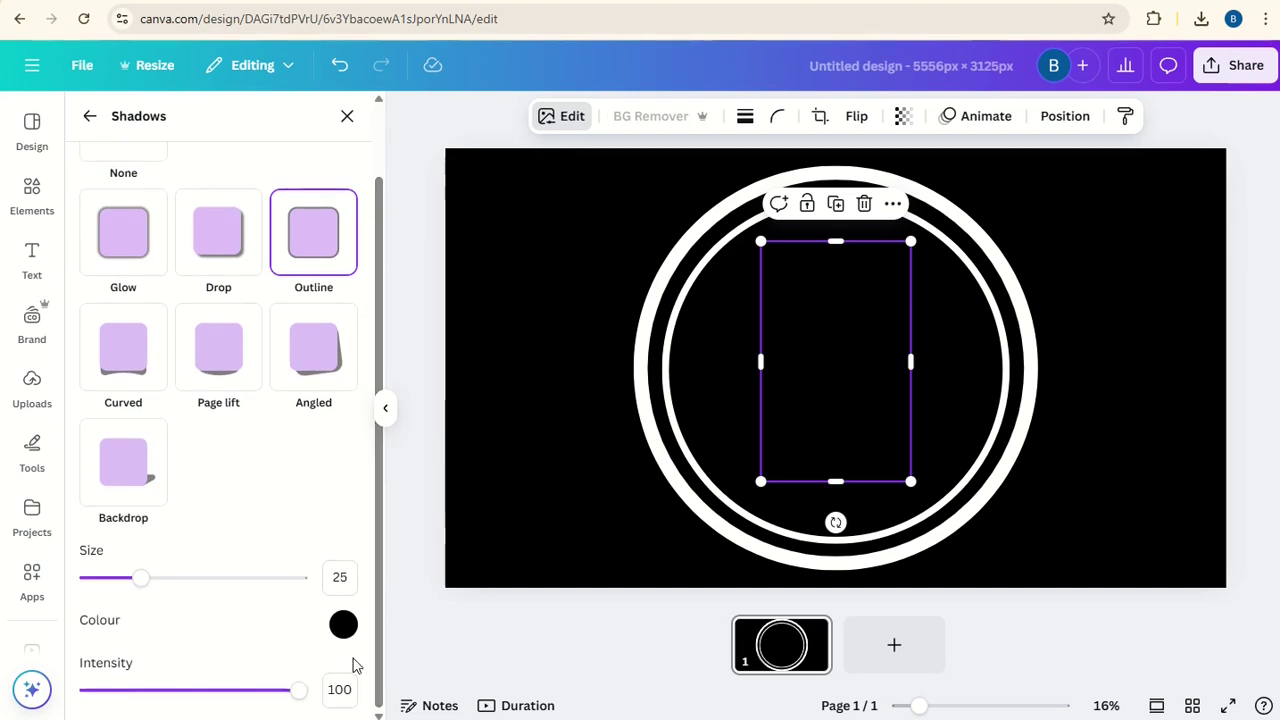
{"action": "left_click", "coordinate": [343, 624]}
{"action": "left_click_drag", "start_coordinate": [365, 444], "coordinate": [345, 429]}
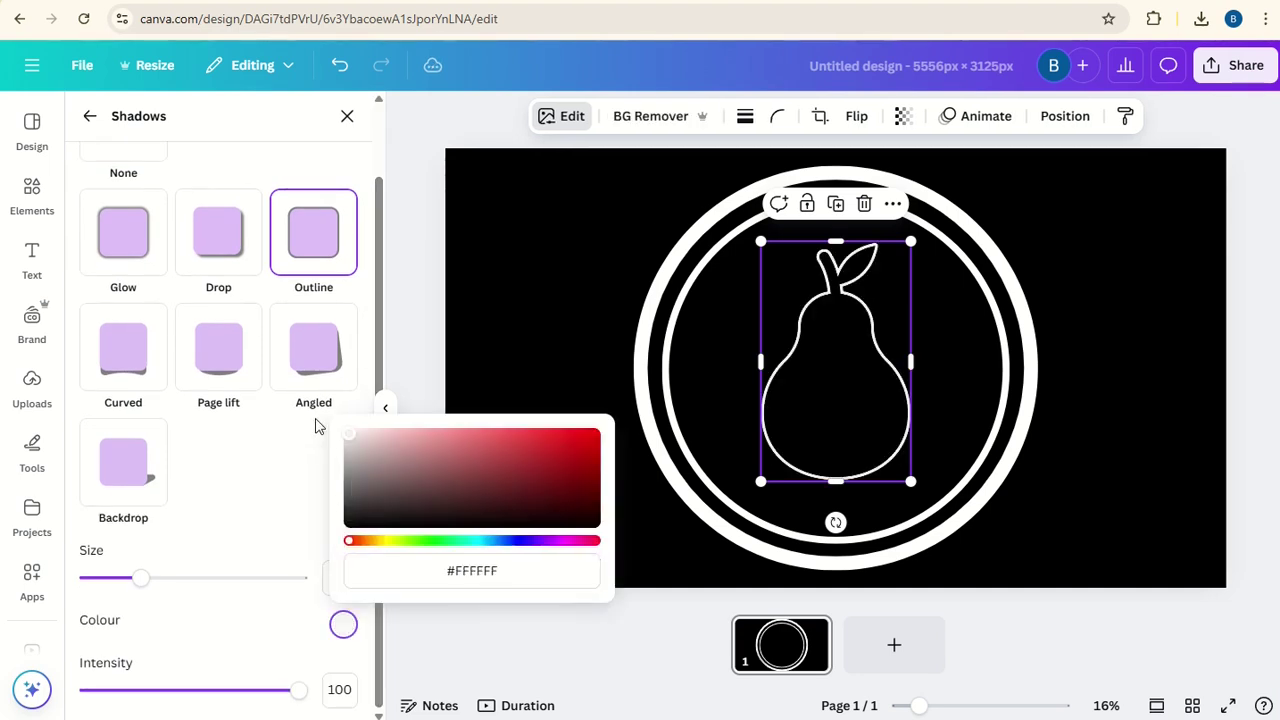
{"action": "left_click", "coordinate": [260, 491]}
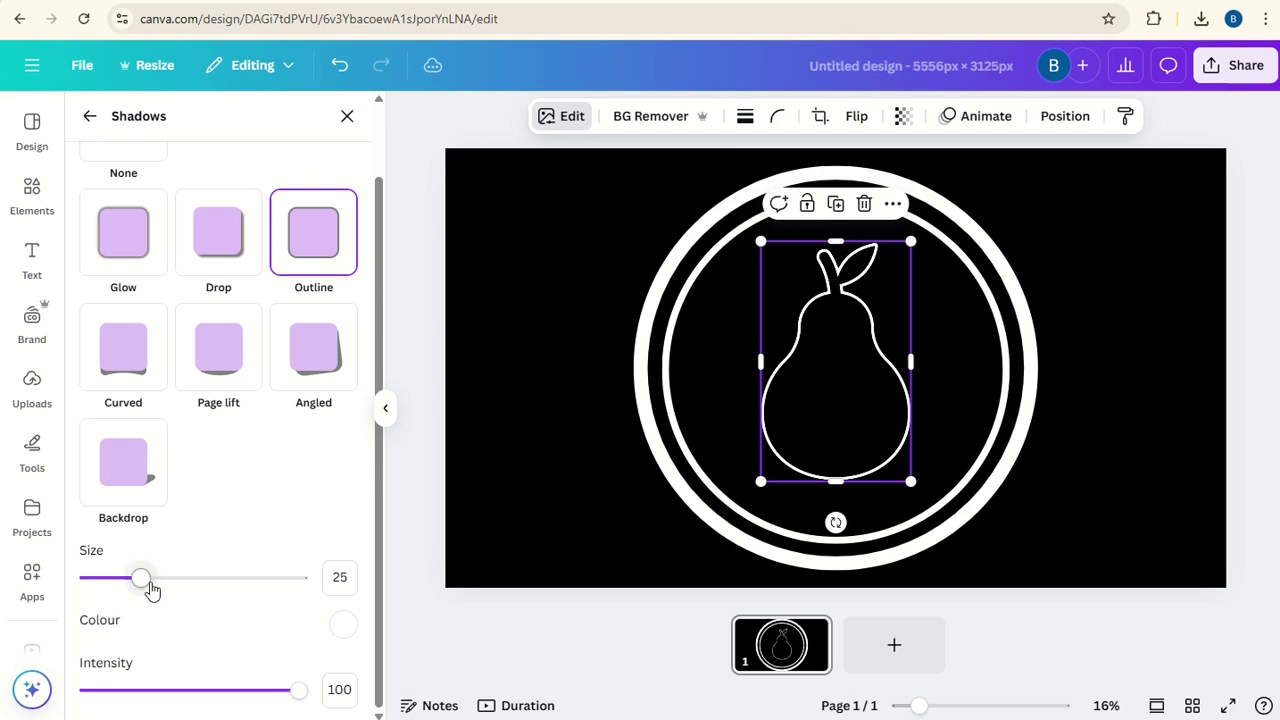
{"action": "left_click_drag", "start_coordinate": [150, 590], "coordinate": [221, 598]}
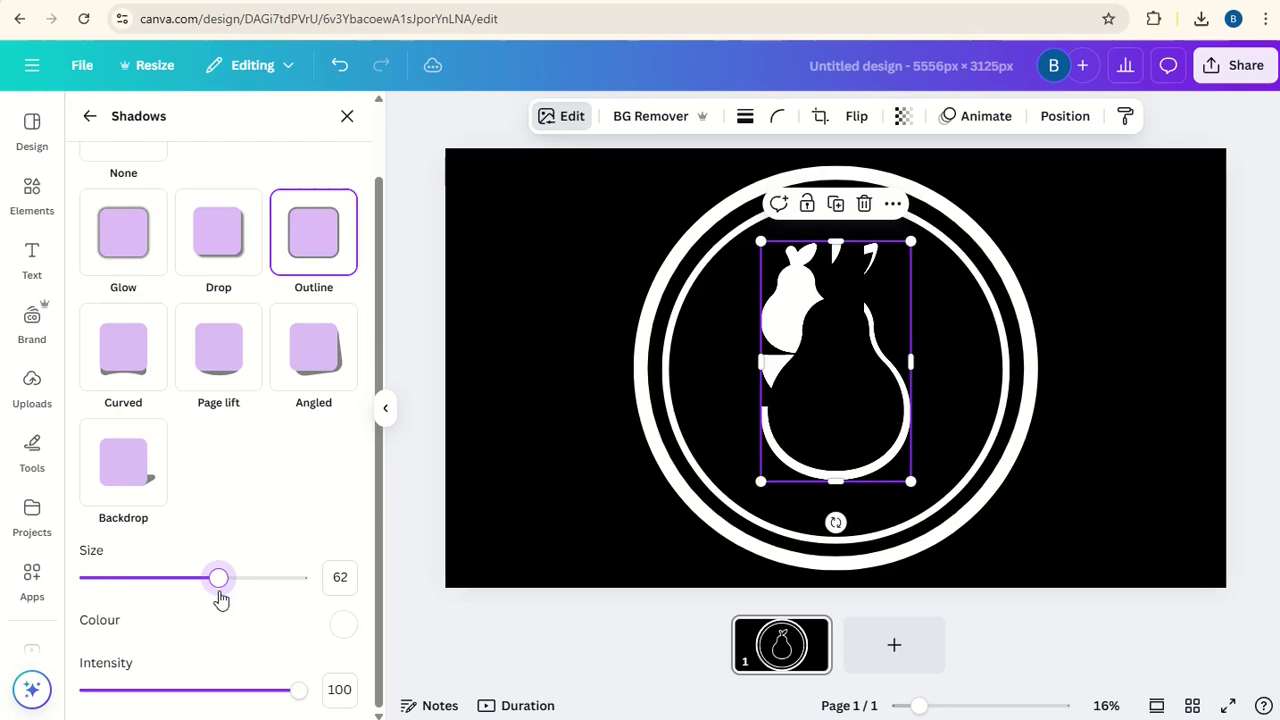
{"action": "left_click", "coordinate": [566, 414]}
{"action": "left_click", "coordinate": [1163, 122]}
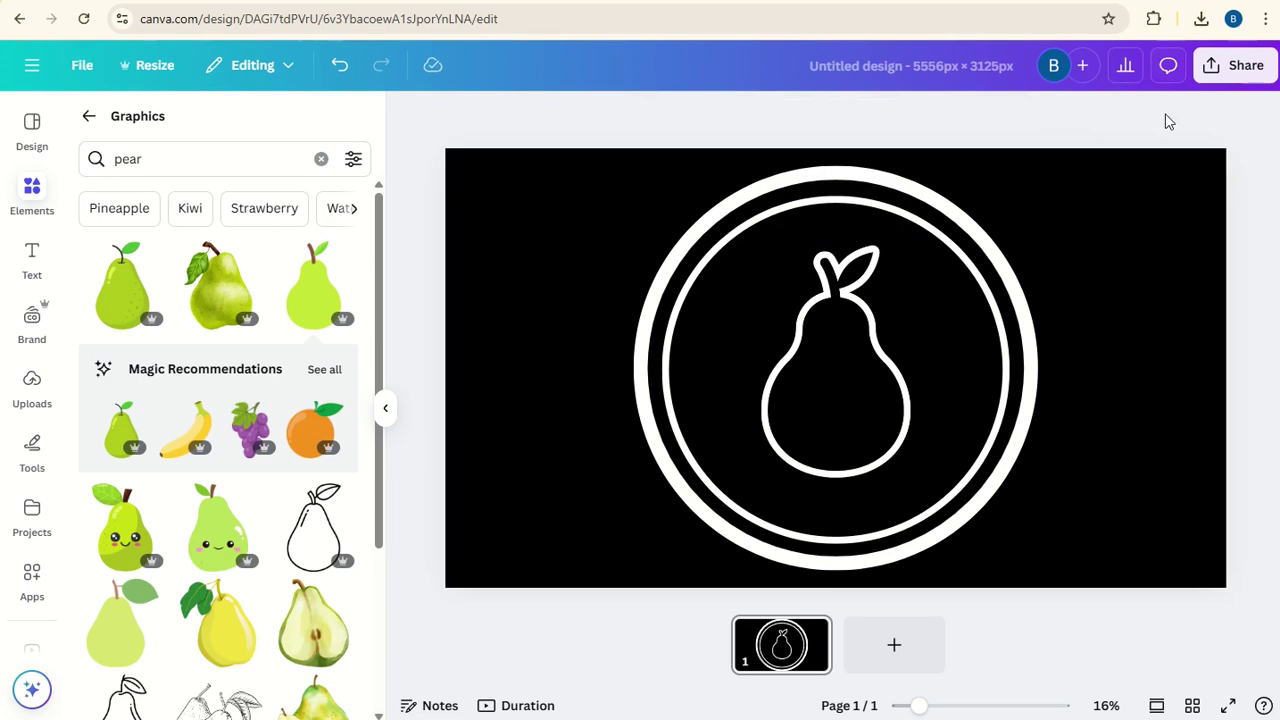
- Download the design as a PNG at size 3.125 (17,363 × 9,766 px)
{"action": "left_click", "coordinate": [1233, 70]}
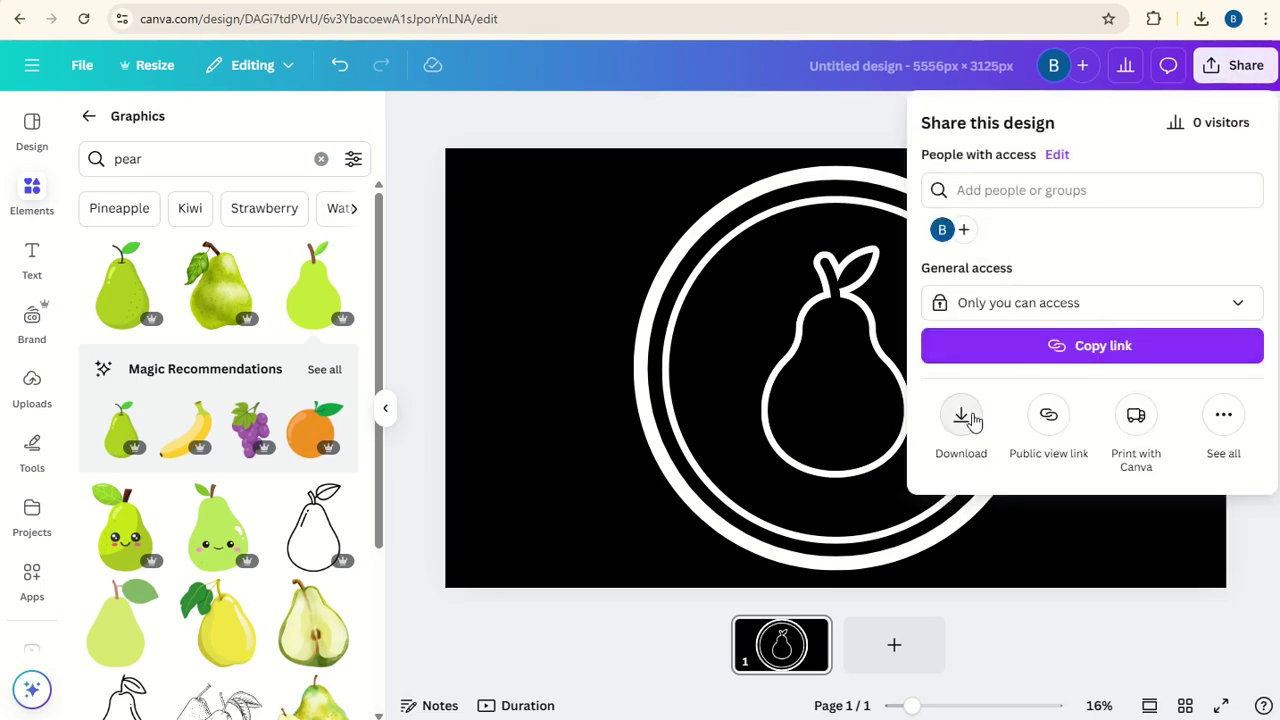
{"action": "left_click", "coordinate": [971, 420]}
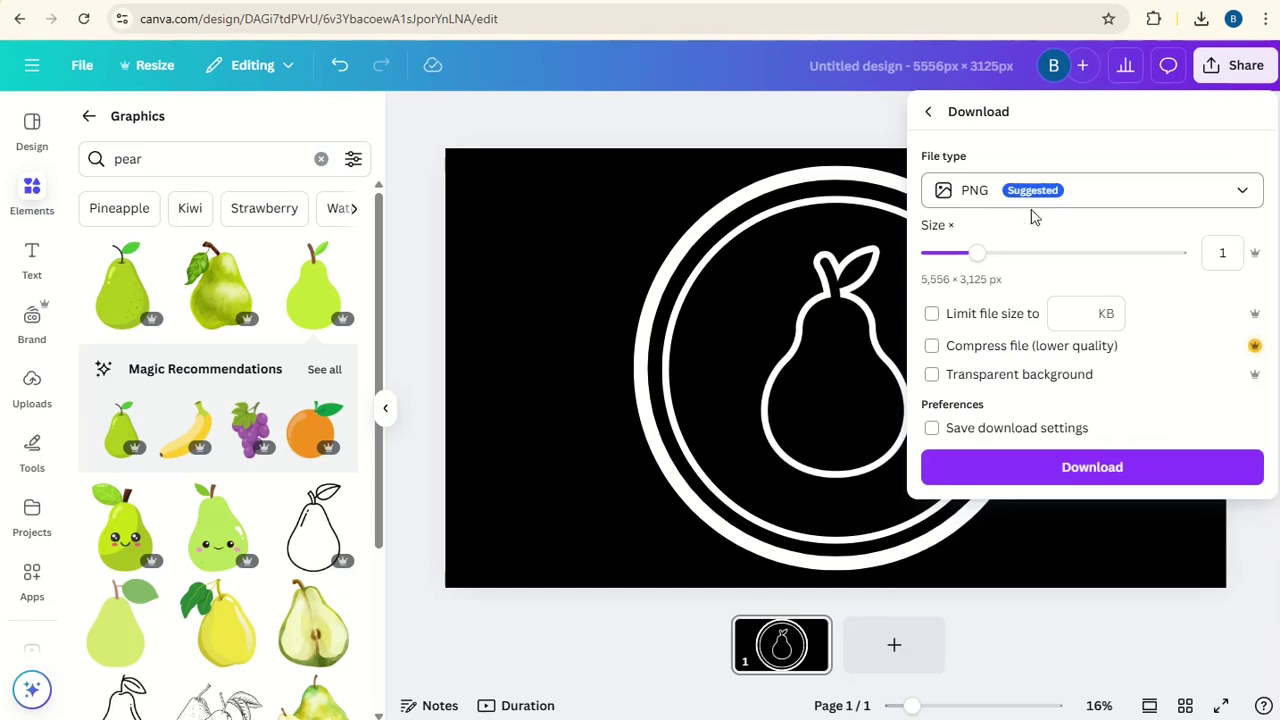
{"action": "left_click_drag", "start_coordinate": [977, 253], "coordinate": [1218, 253]}
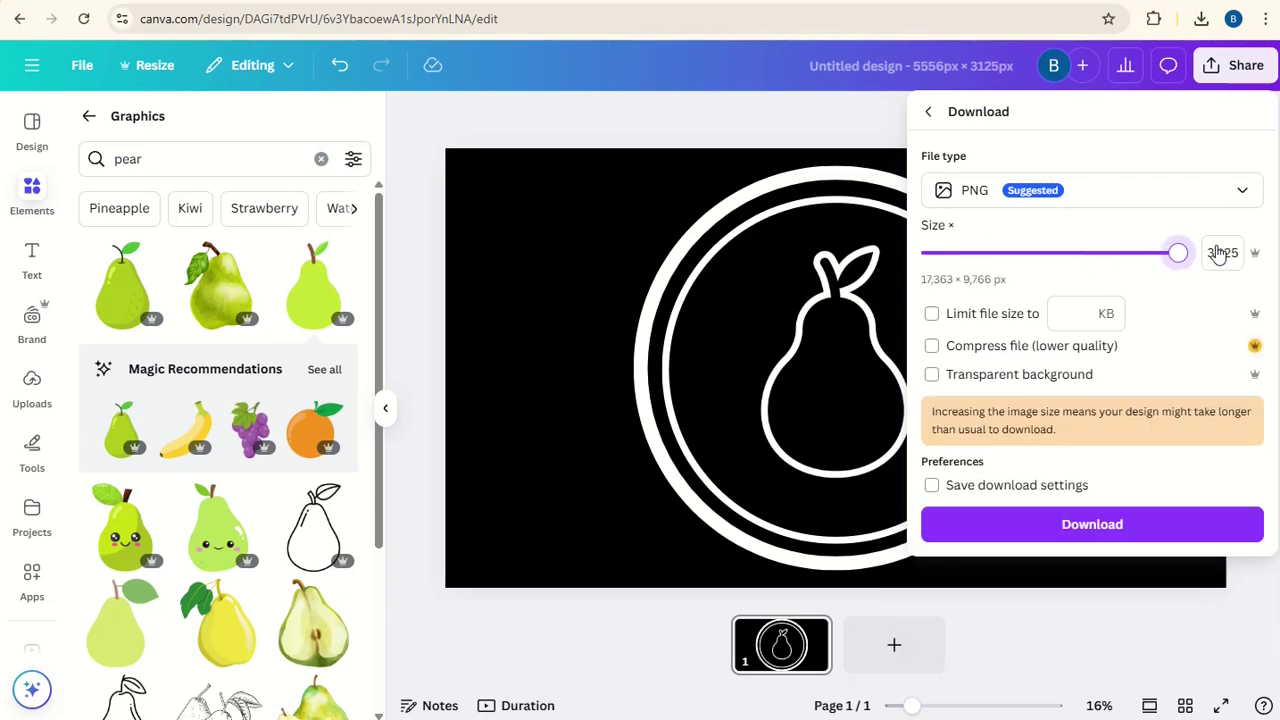
{"action": "left_click", "coordinate": [1103, 538]}
{"action": "left_click", "coordinate": [855, 125]}
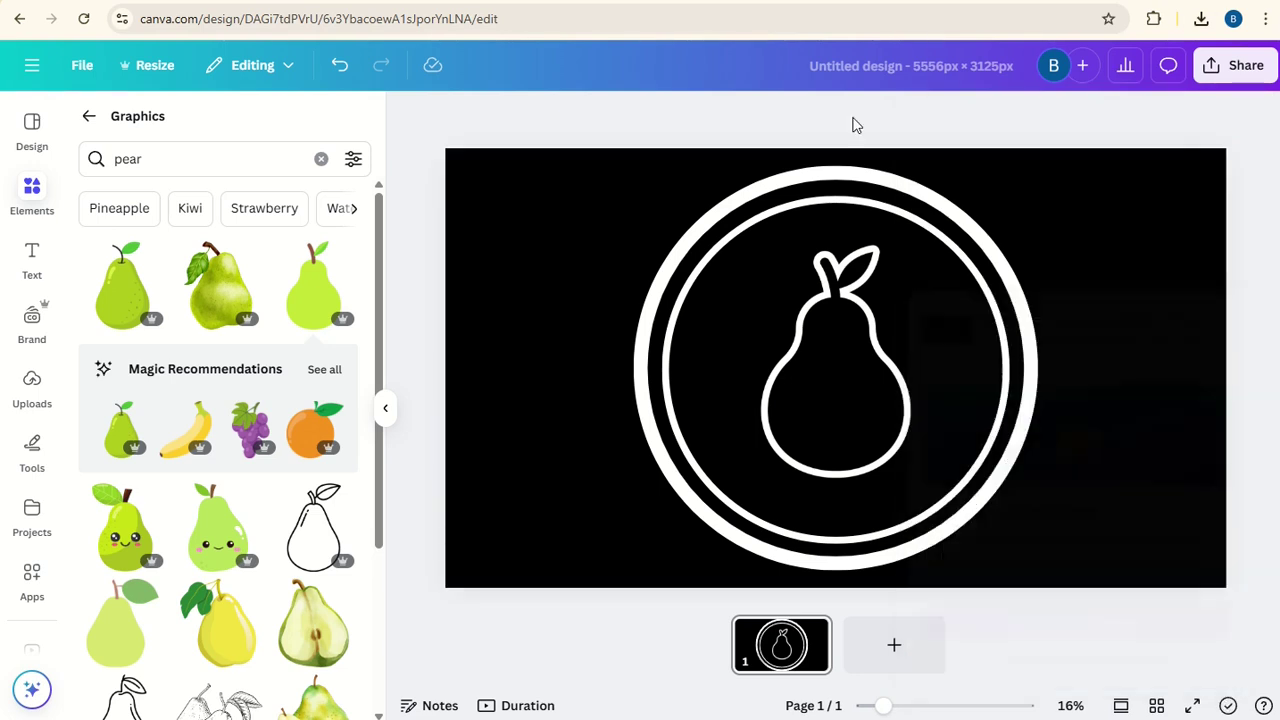
{"action": "left_click_drag", "start_coordinate": [566, 115], "coordinate": [1064, 574]}
{"action": "key", "text": "Delete"}
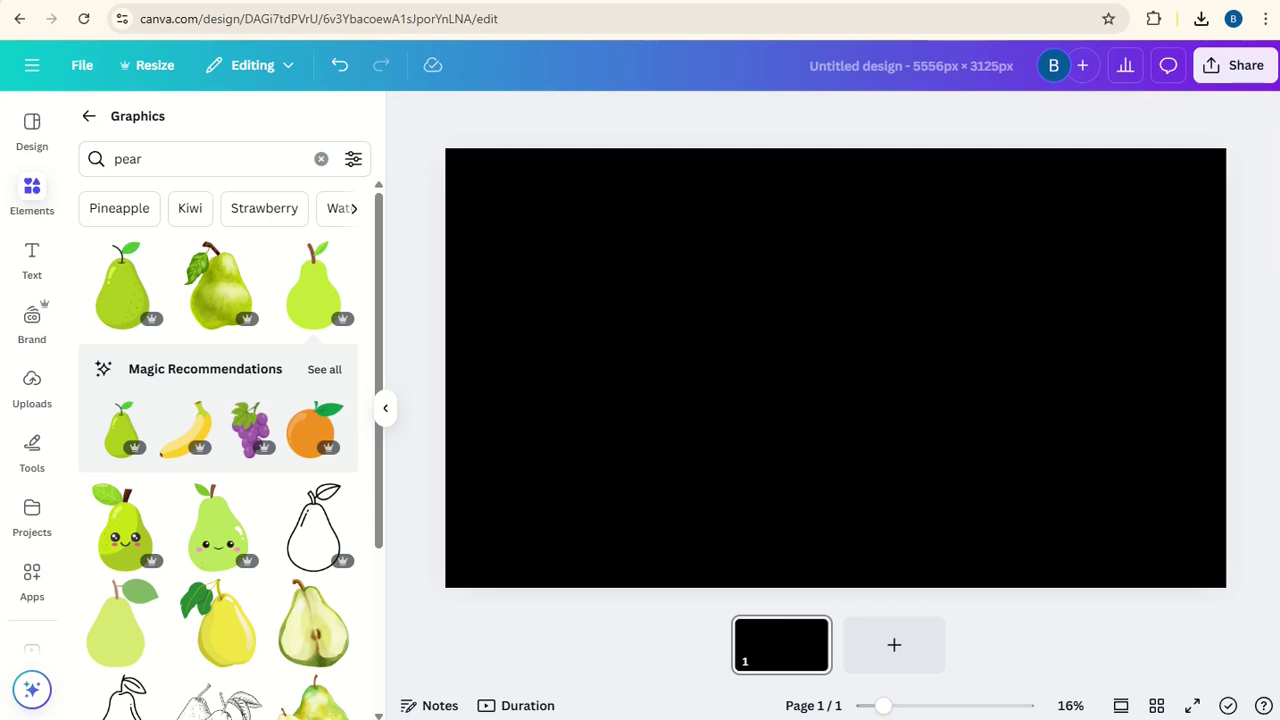
{"action": "left_click", "coordinate": [1201, 20]}
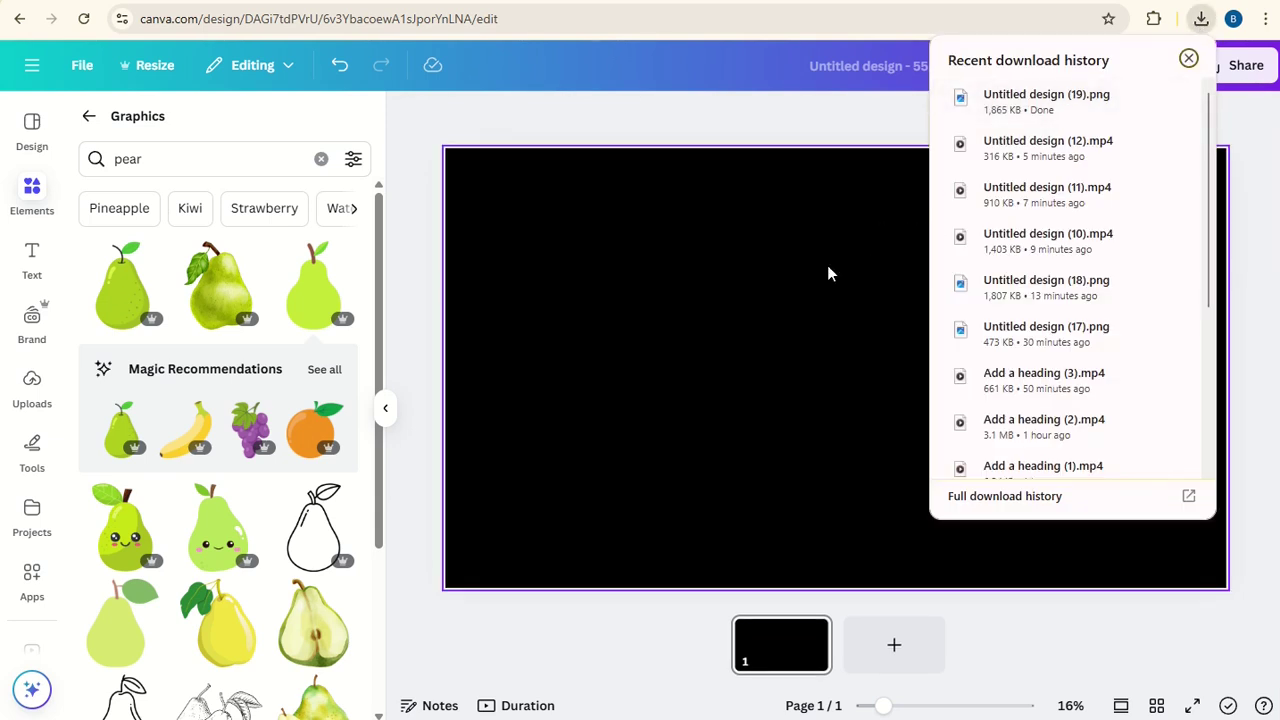
{"action": "key", "text": "ctrl+z"}
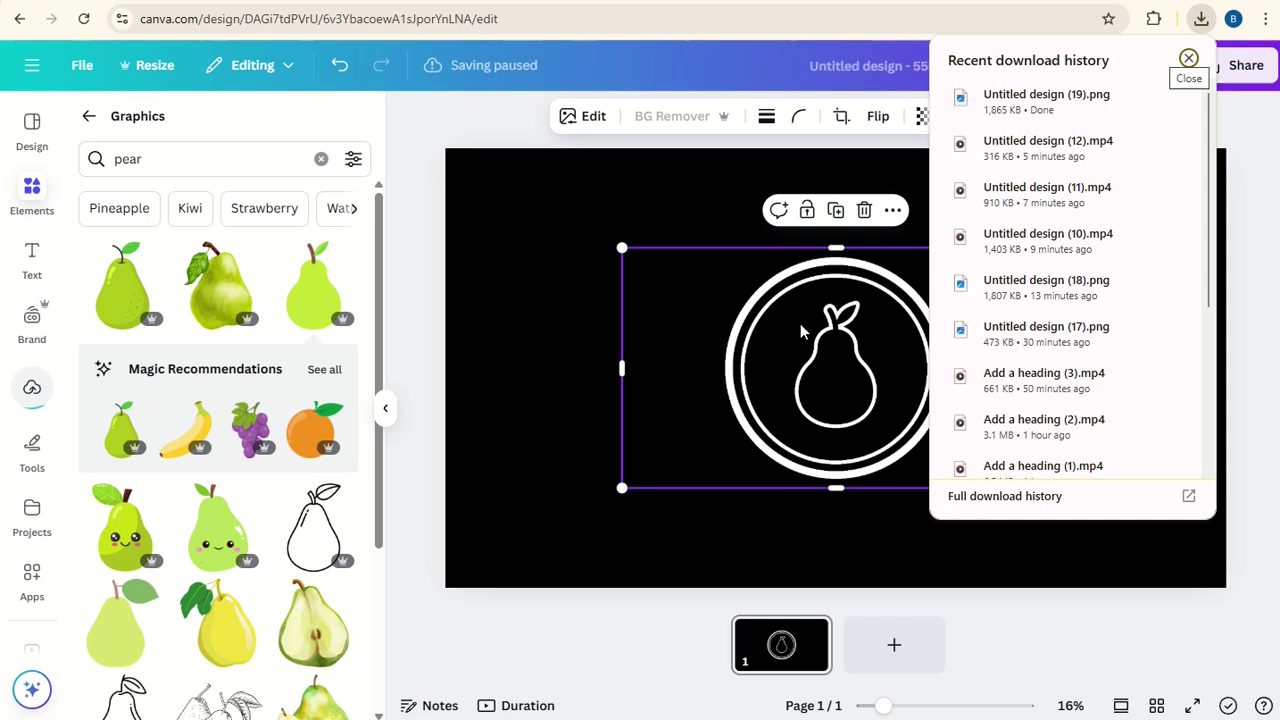
{"action": "left_click", "coordinate": [801, 324]}
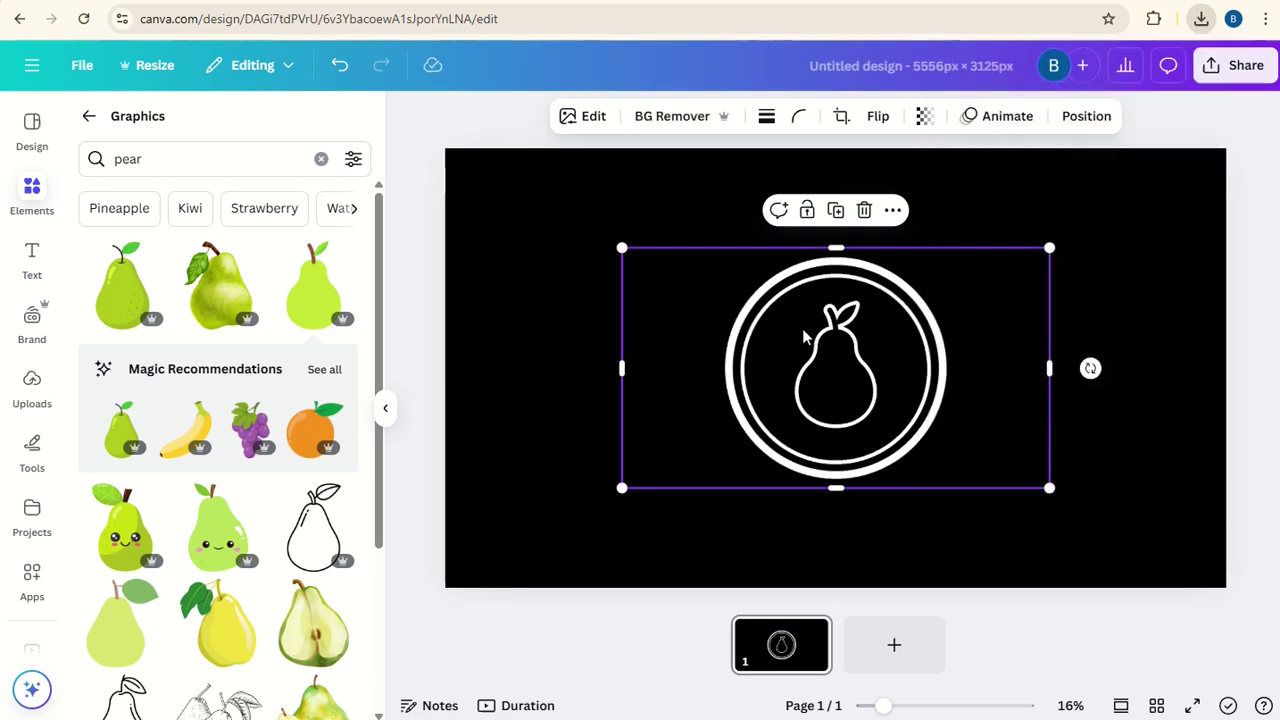
{"action": "key", "text": "ctrl+z"}
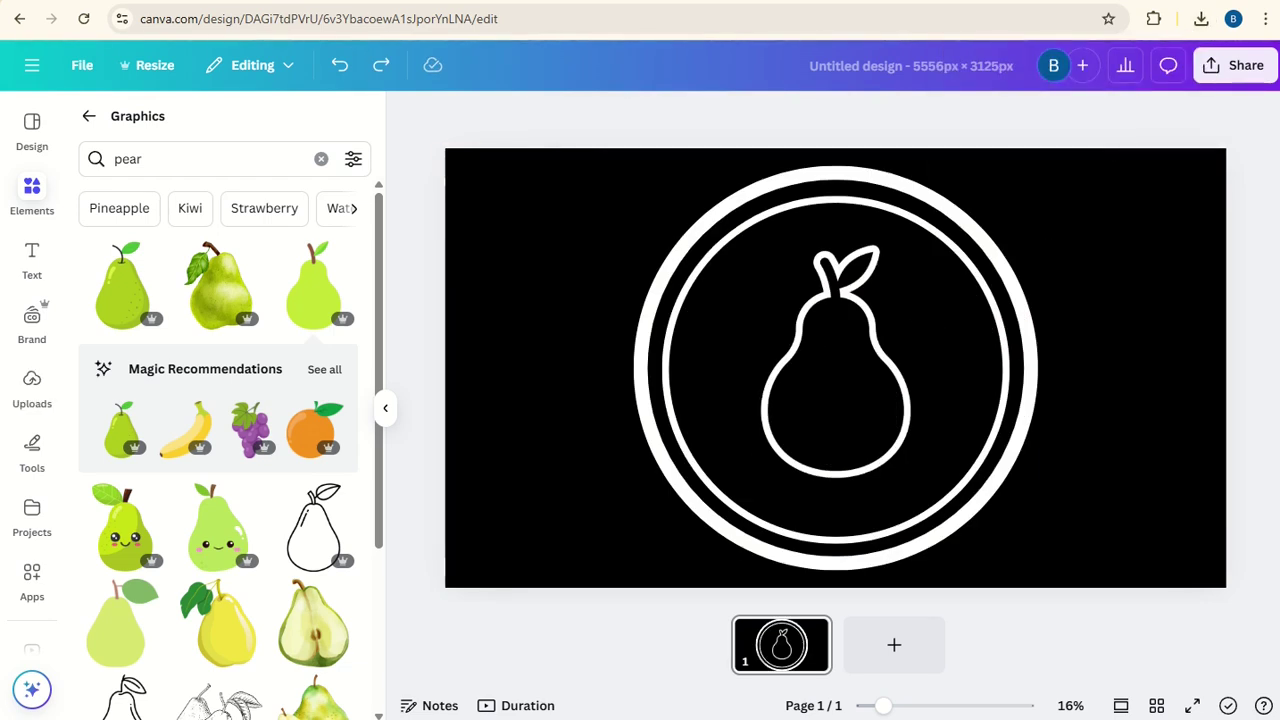
- Tile Chrome to the right half and give the PowerPoint slide a solid light-green background
{"action": "key", "text": "super+Right"}
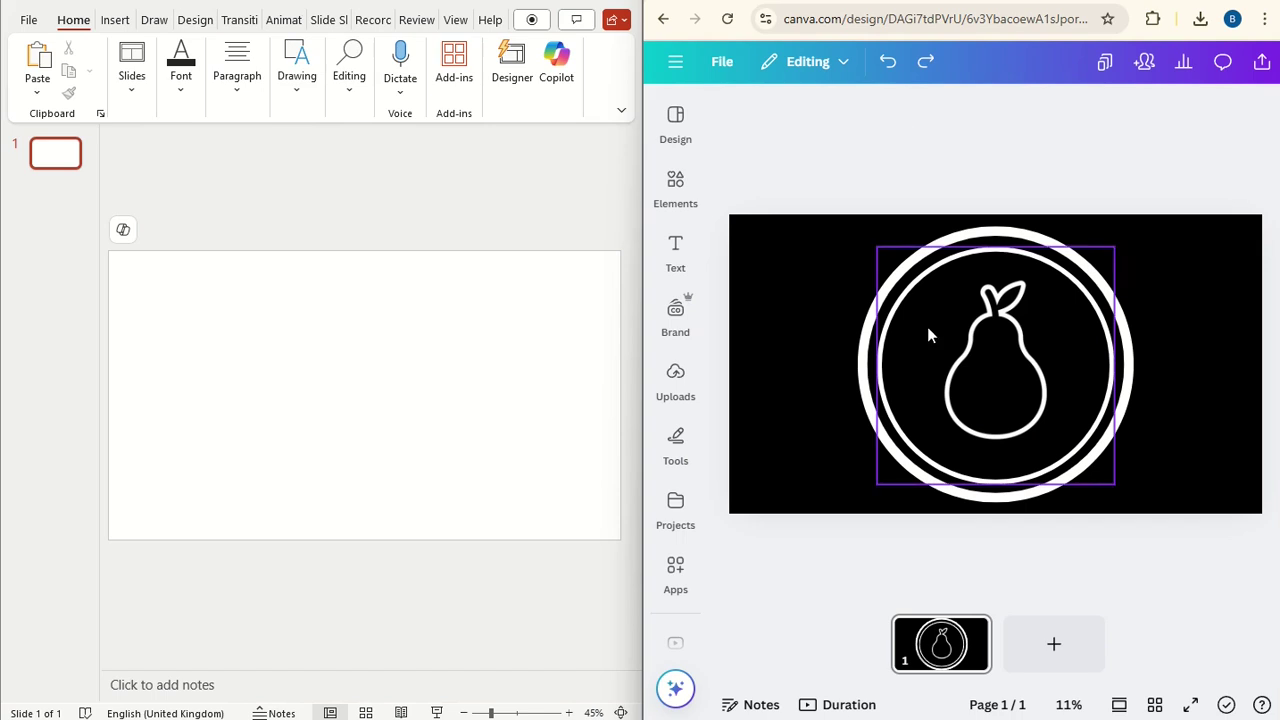
{"action": "left_click", "coordinate": [458, 352]}
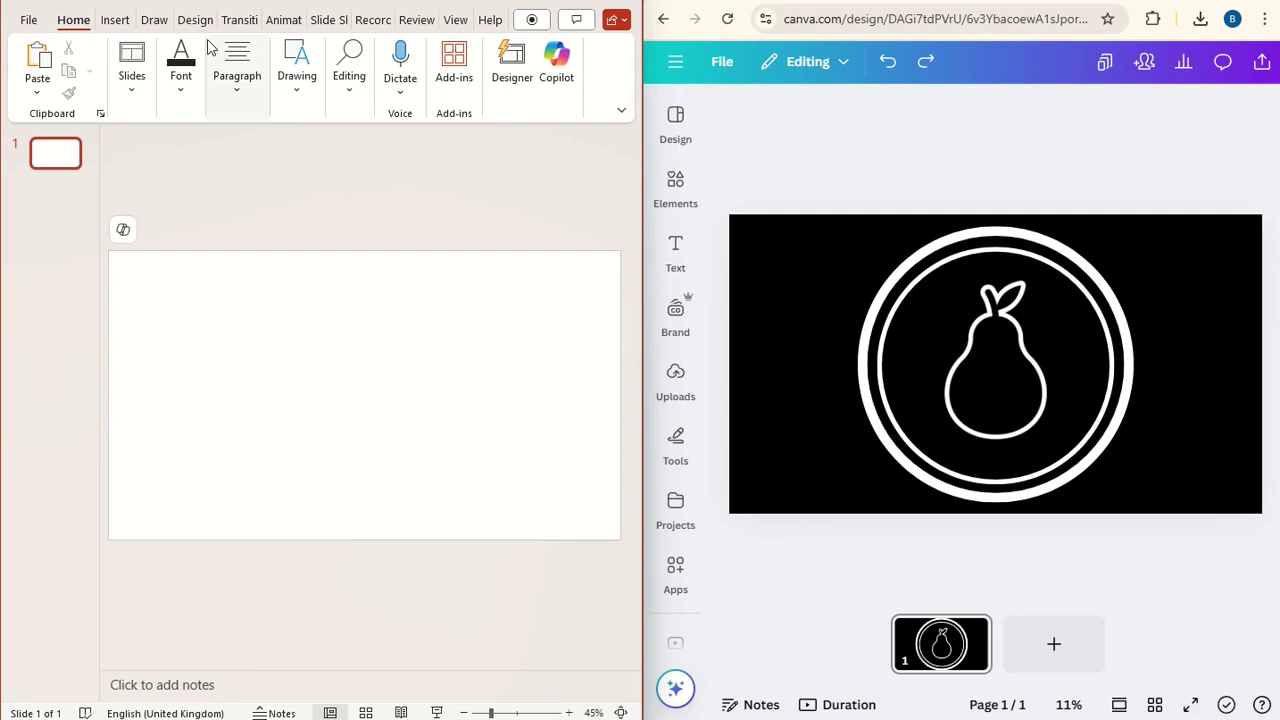
{"action": "left_click", "coordinate": [199, 21]}
{"action": "left_click", "coordinate": [483, 72]}
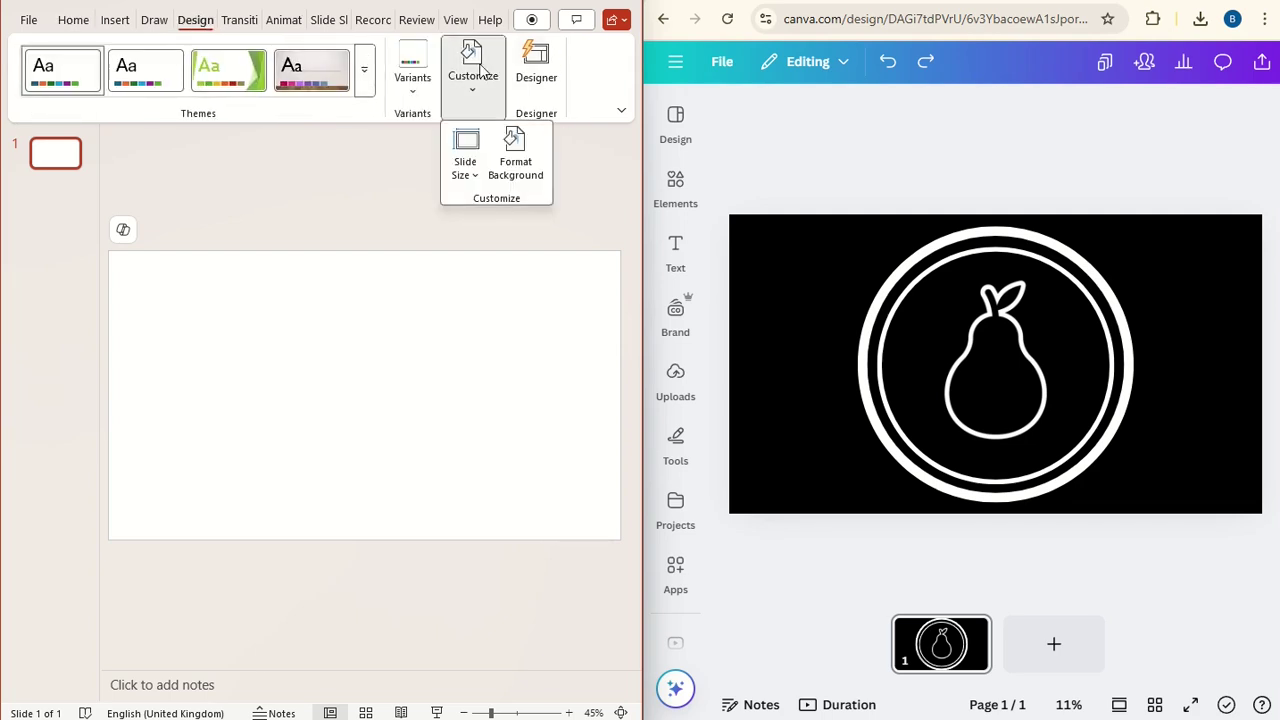
{"action": "left_click", "coordinate": [515, 150]}
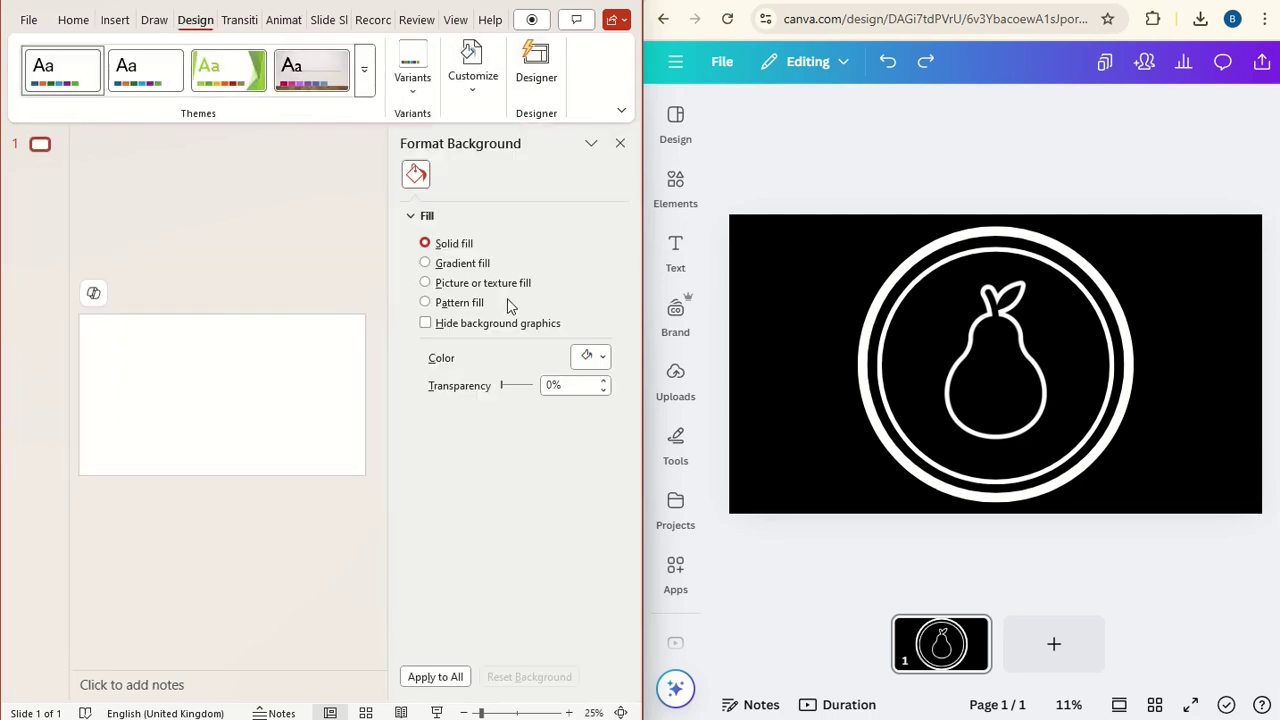
{"action": "left_click", "coordinate": [595, 358]}
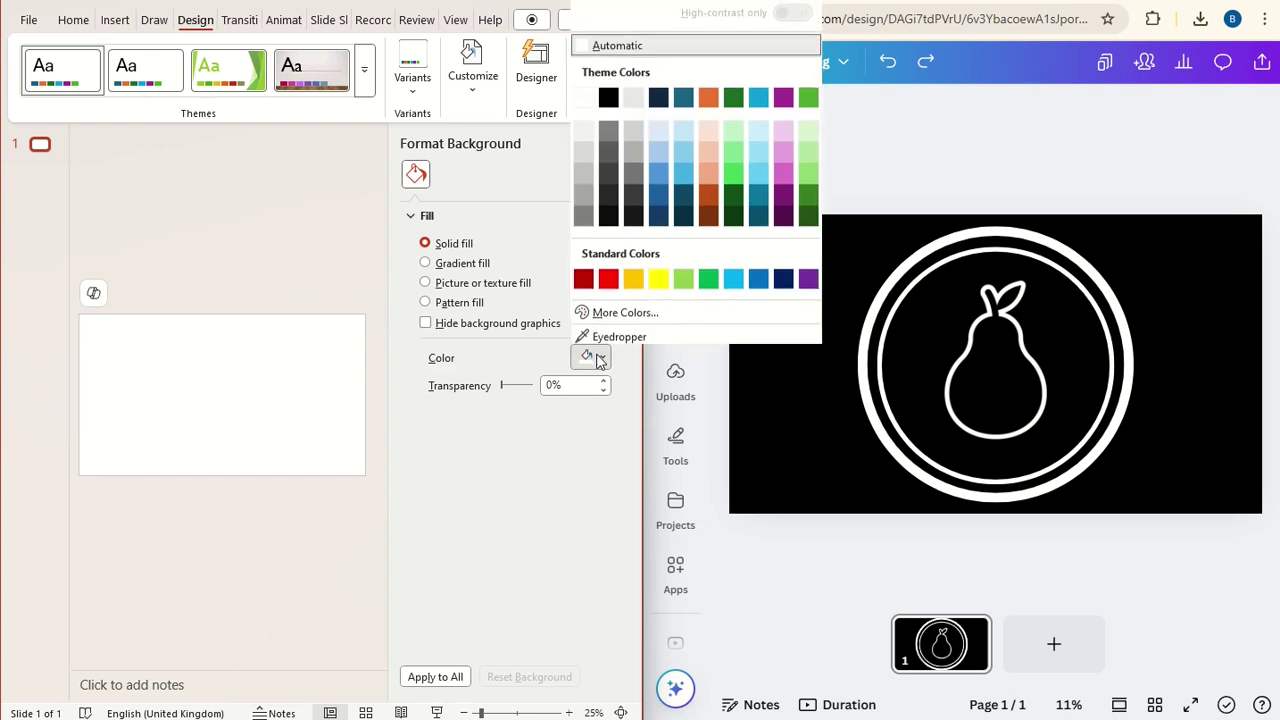
{"action": "left_click", "coordinate": [684, 277]}
{"action": "left_click", "coordinate": [620, 143]}
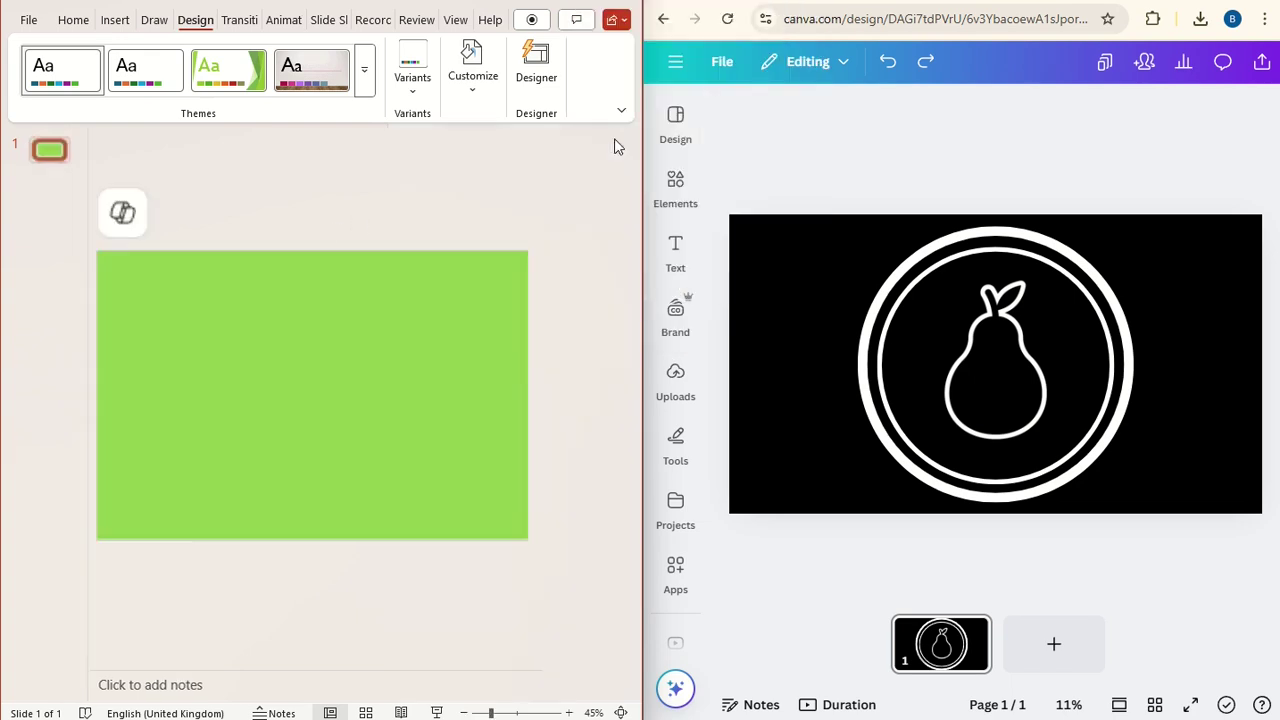
- Drag the downloaded pear logo PNG from Chrome's downloads onto the slide
{"action": "left_click", "coordinate": [1201, 21]}
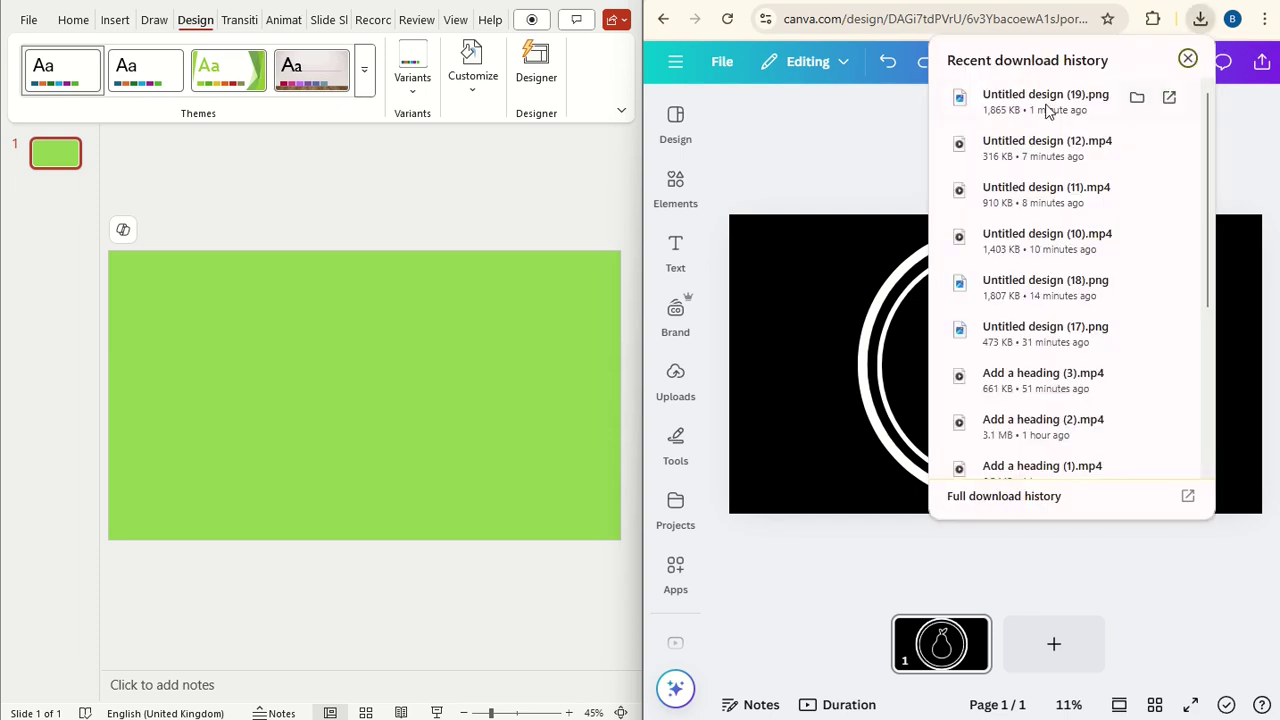
{"action": "left_click_drag", "start_coordinate": [1048, 110], "coordinate": [560, 203]}
{"action": "left_click_drag", "start_coordinate": [421, 350], "coordinate": [442, 322]}
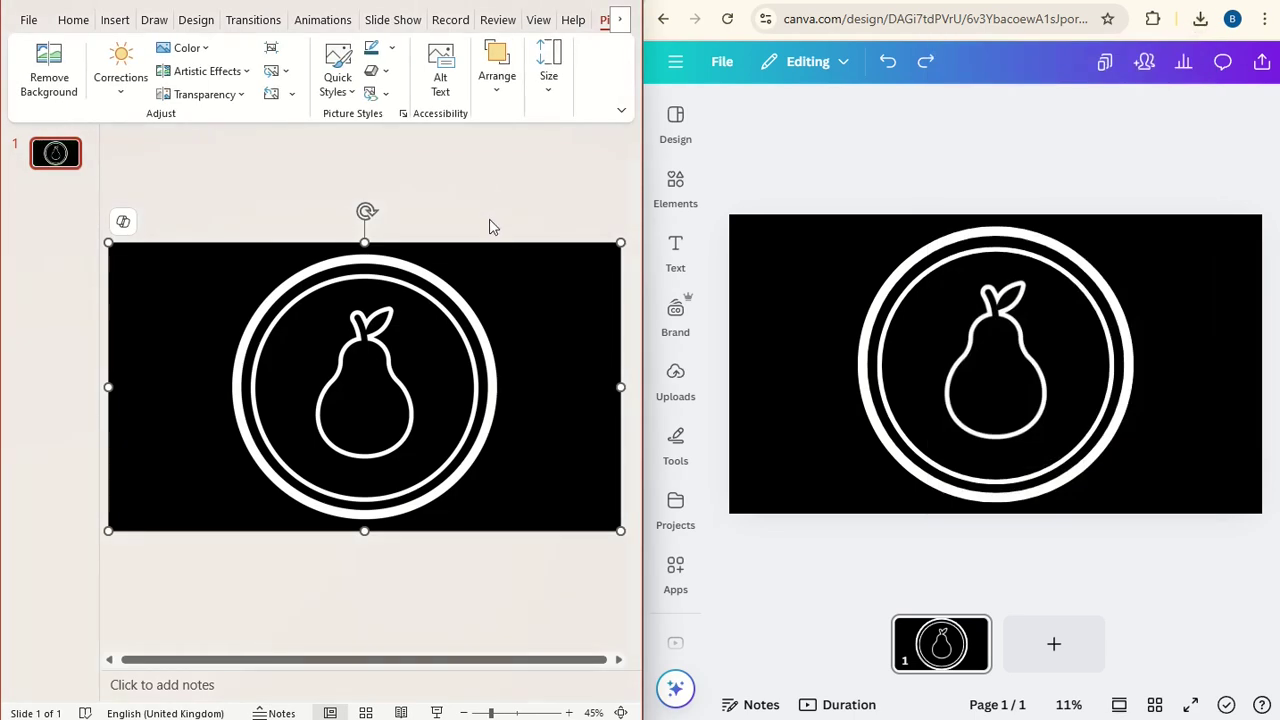
{"action": "left_click", "coordinate": [622, 145]}
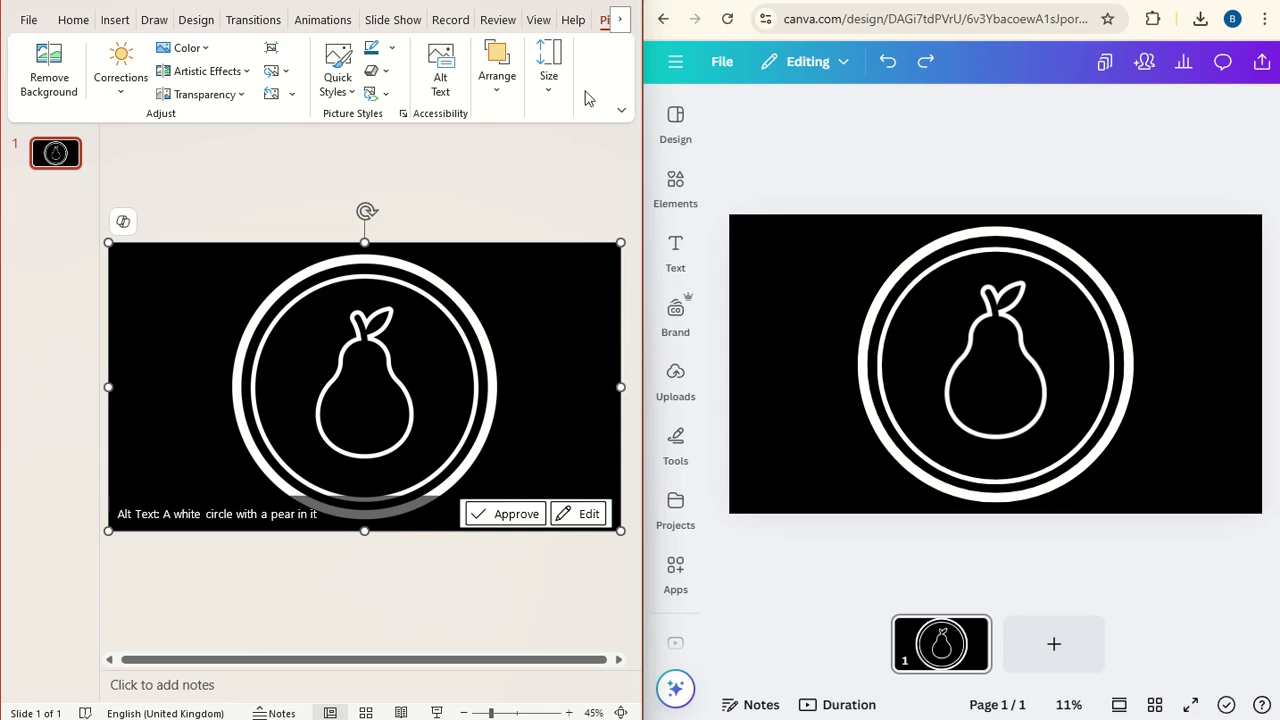
- Make the logo's white rings and pear outline transparent with Set Transparent Color
{"action": "left_click", "coordinate": [182, 48]}
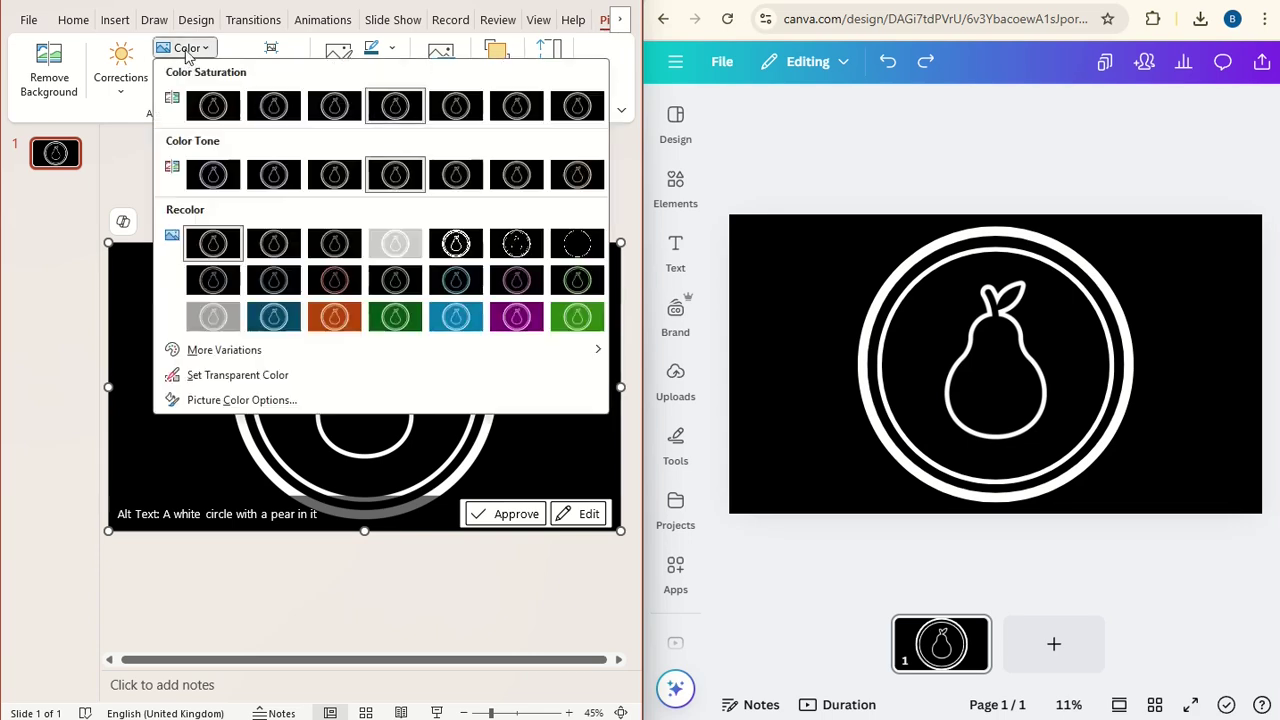
{"action": "left_click", "coordinate": [240, 375]}
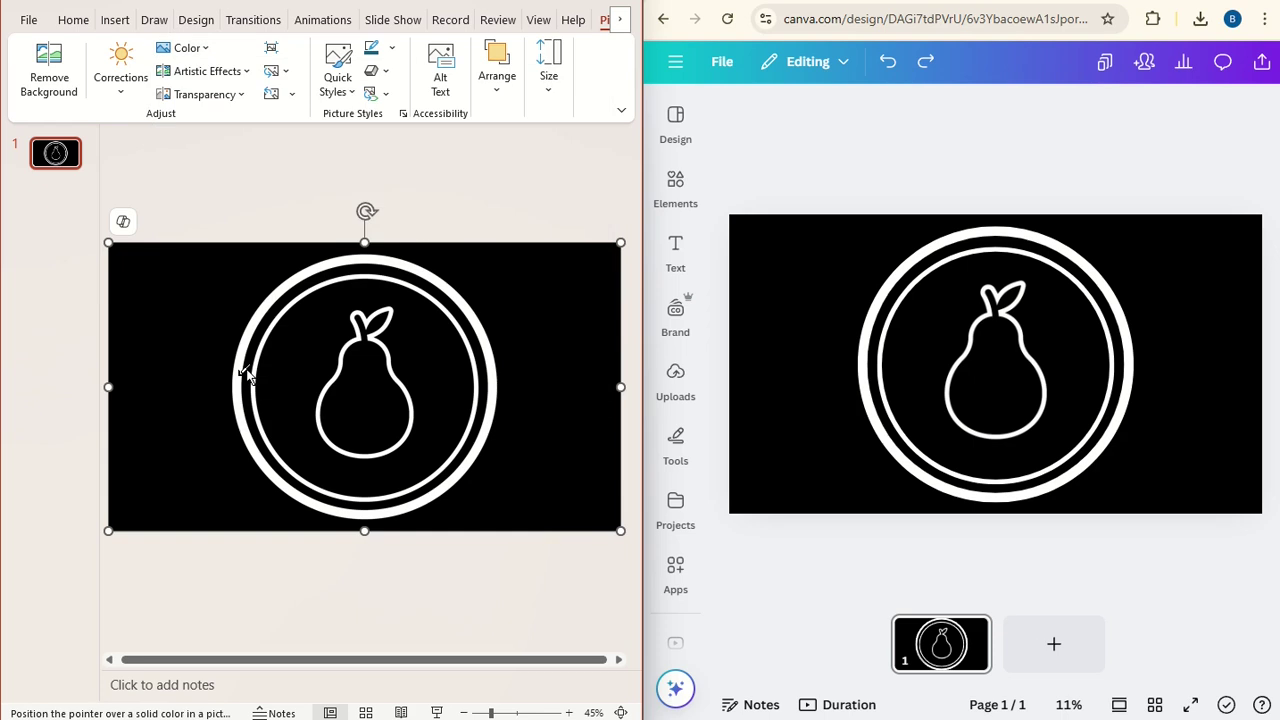
{"action": "left_click", "coordinate": [240, 372]}
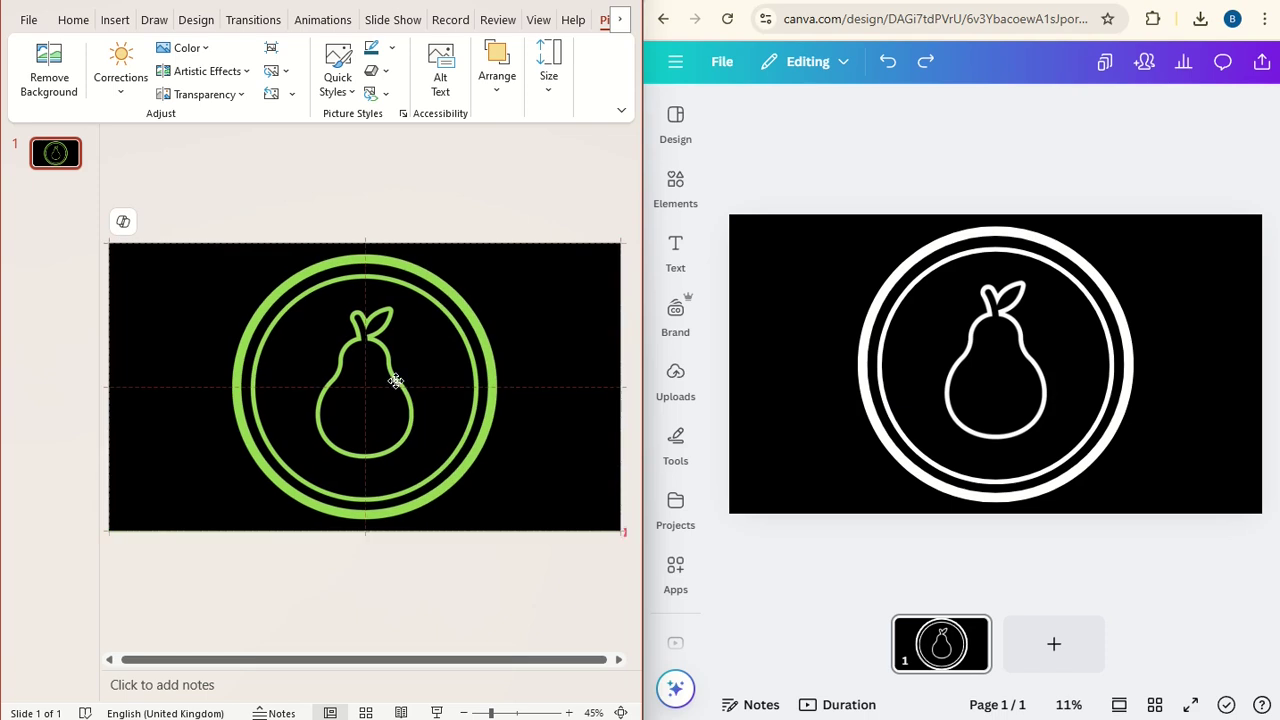
- Copy the recoloured logo picture from PowerPoint and paste it onto the Canva page
{"action": "right_click", "coordinate": [363, 333]}
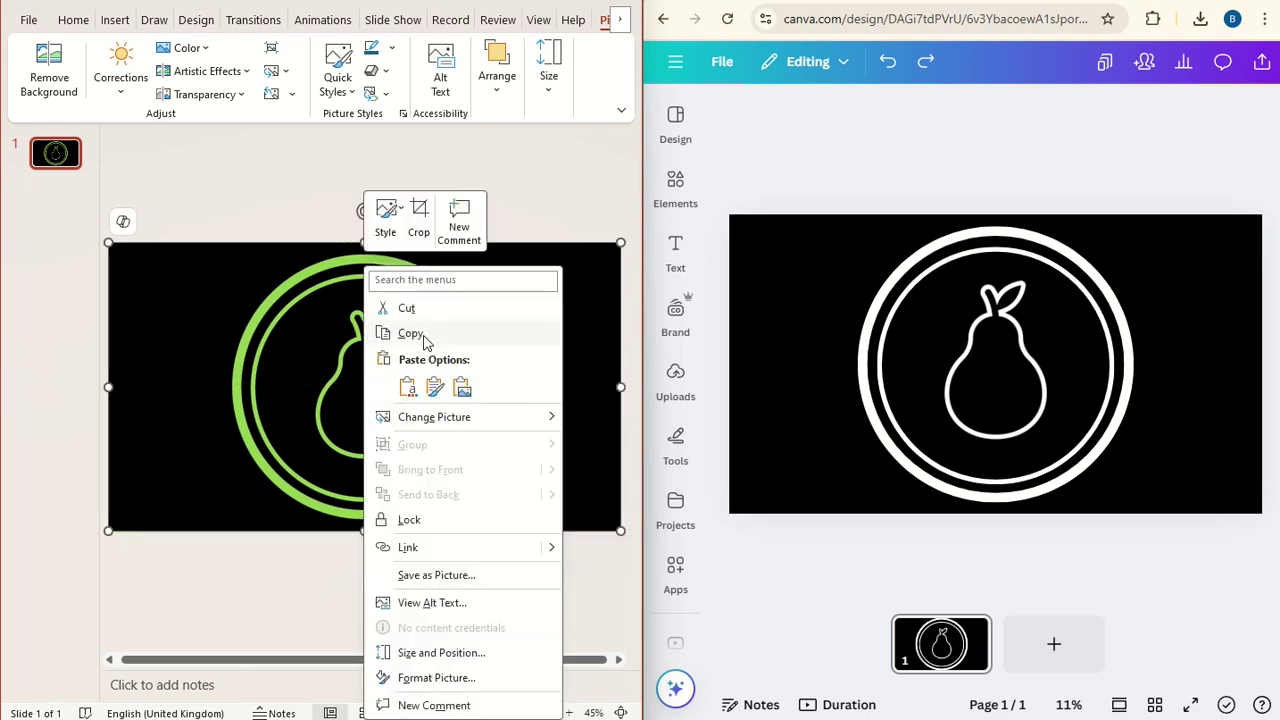
{"action": "left_click", "coordinate": [423, 338]}
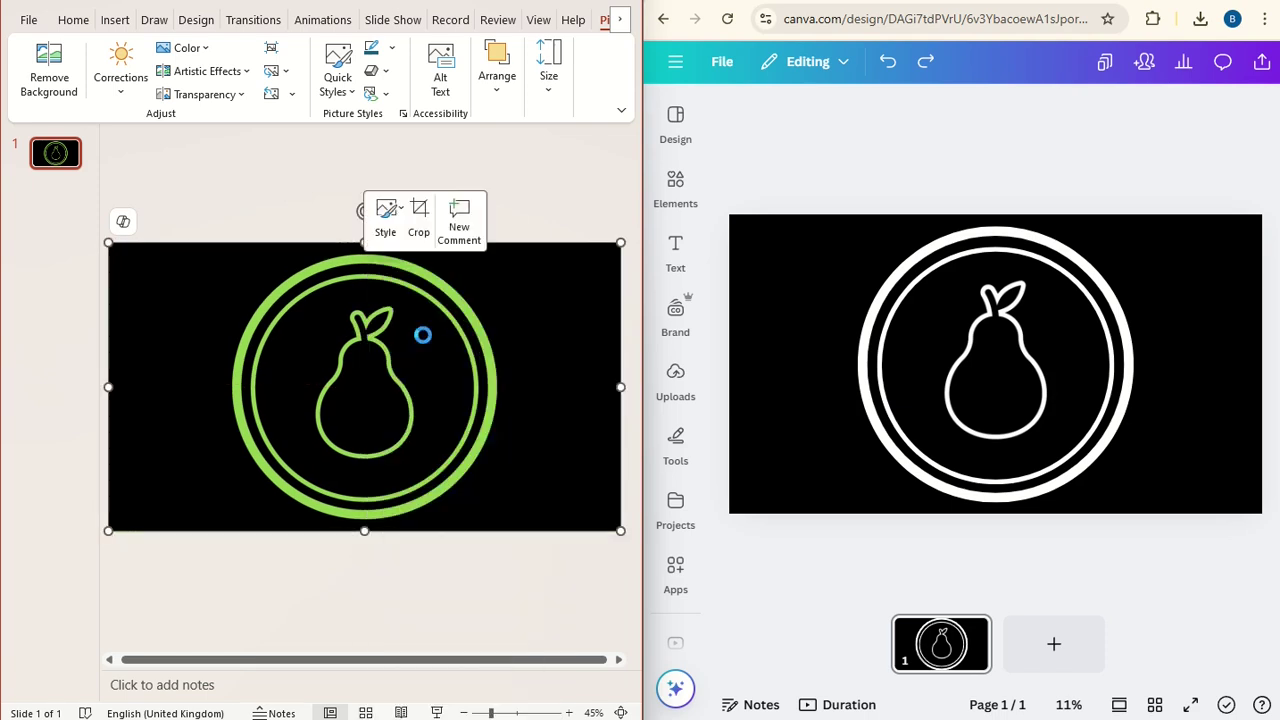
{"action": "right_click", "coordinate": [765, 284]}
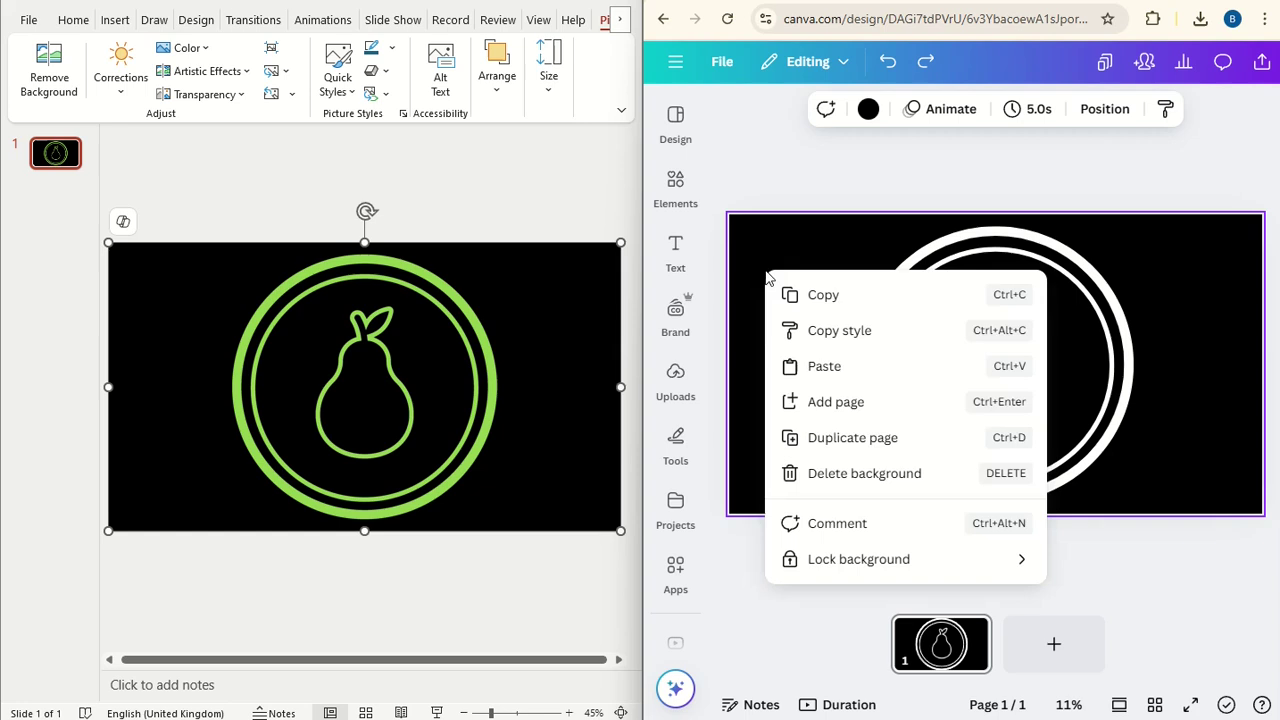
{"action": "left_click", "coordinate": [830, 367]}
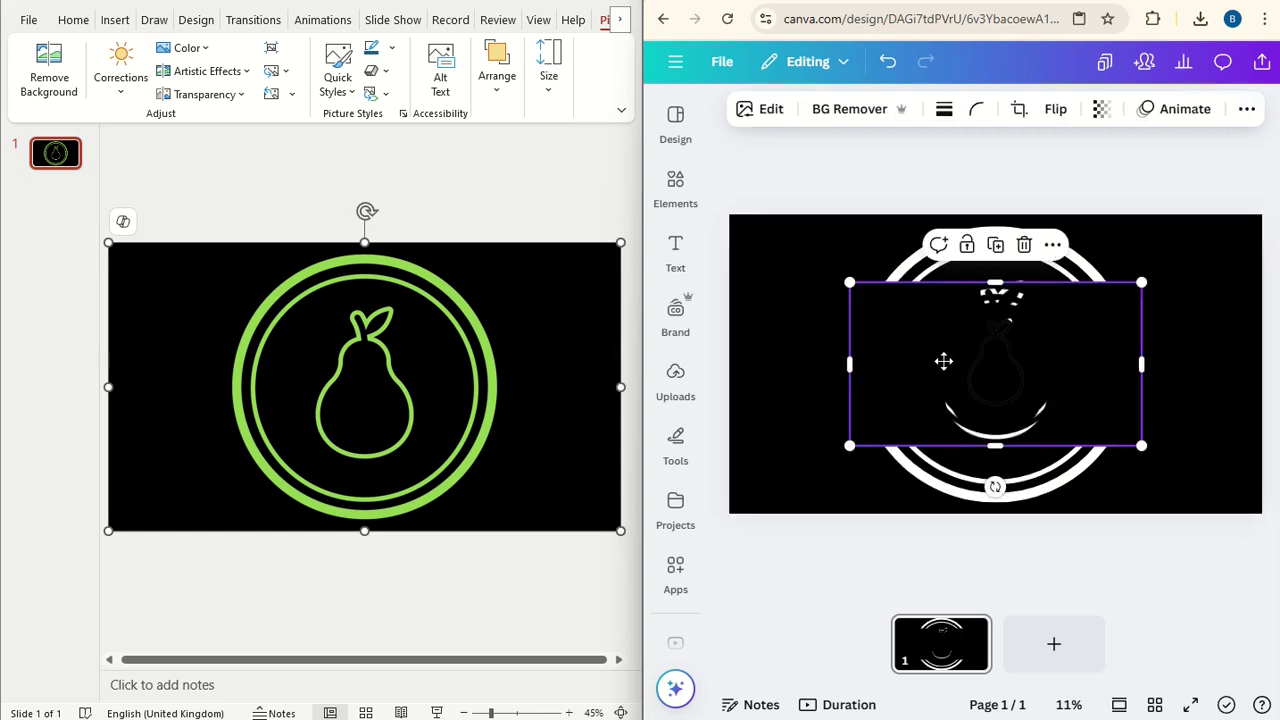
{"action": "left_click_drag", "start_coordinate": [943, 361], "coordinate": [1128, 326]}
- Delete the white circle logo and stretch the pasted image to fill the whole page
{"action": "left_click_drag", "start_coordinate": [874, 184], "coordinate": [1060, 484]}
{"action": "key", "text": "Delete"}
{"action": "left_click_drag", "start_coordinate": [1140, 406], "coordinate": [834, 294]}
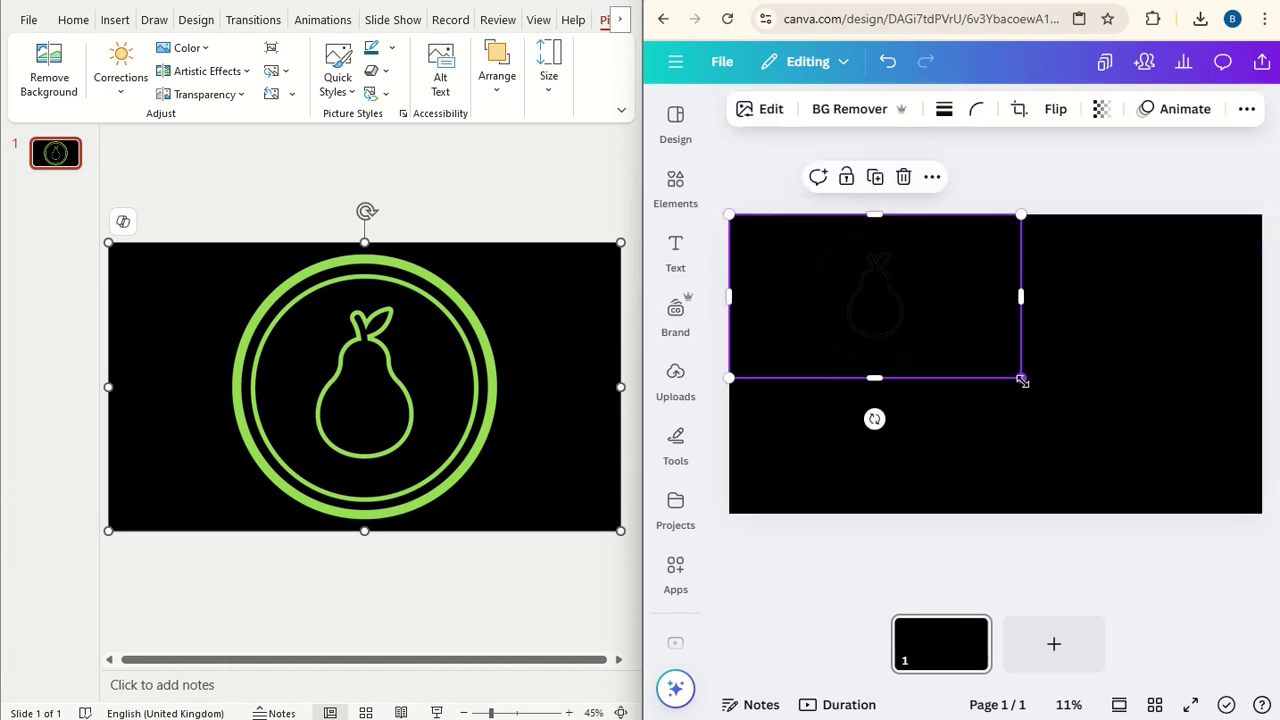
{"action": "left_click_drag", "start_coordinate": [1020, 378], "coordinate": [1262, 512]}
{"action": "left_click", "coordinate": [1040, 547]}
{"action": "key", "text": "super+Up"}
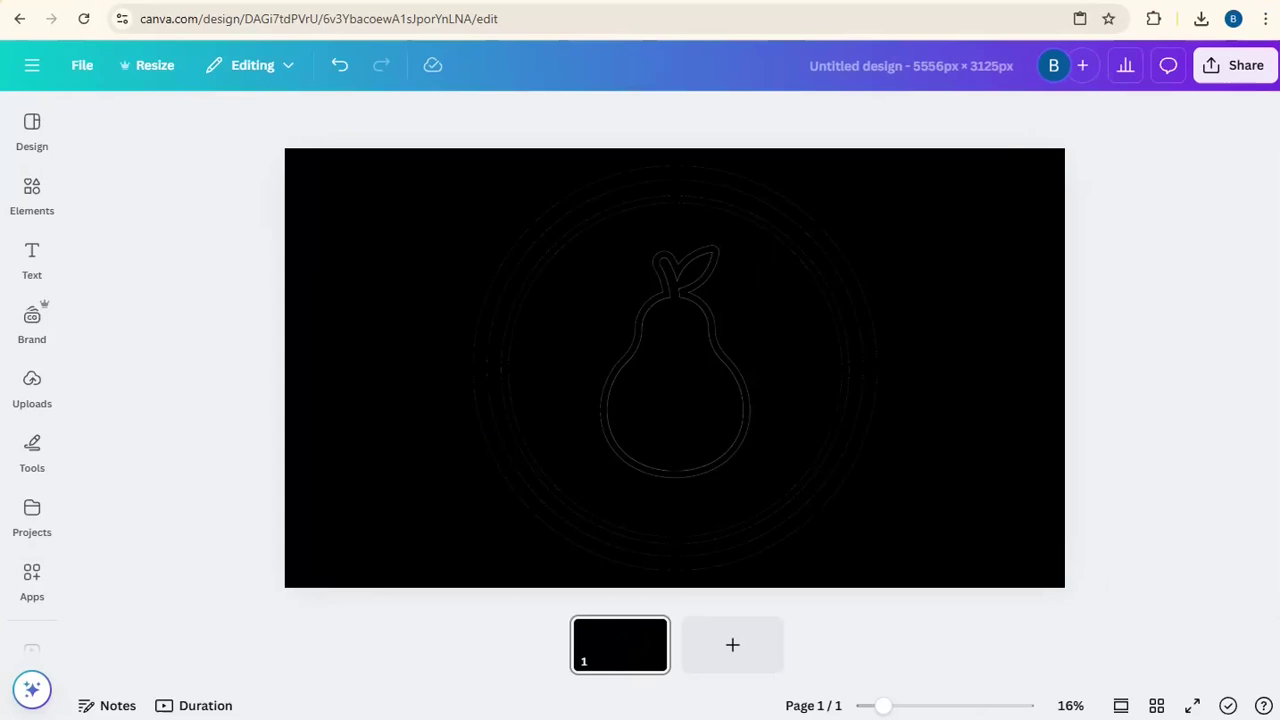
- Clear the old 'pear' search in Elements and rerun the recent 'colour splash' search
{"action": "left_click", "coordinate": [32, 195]}
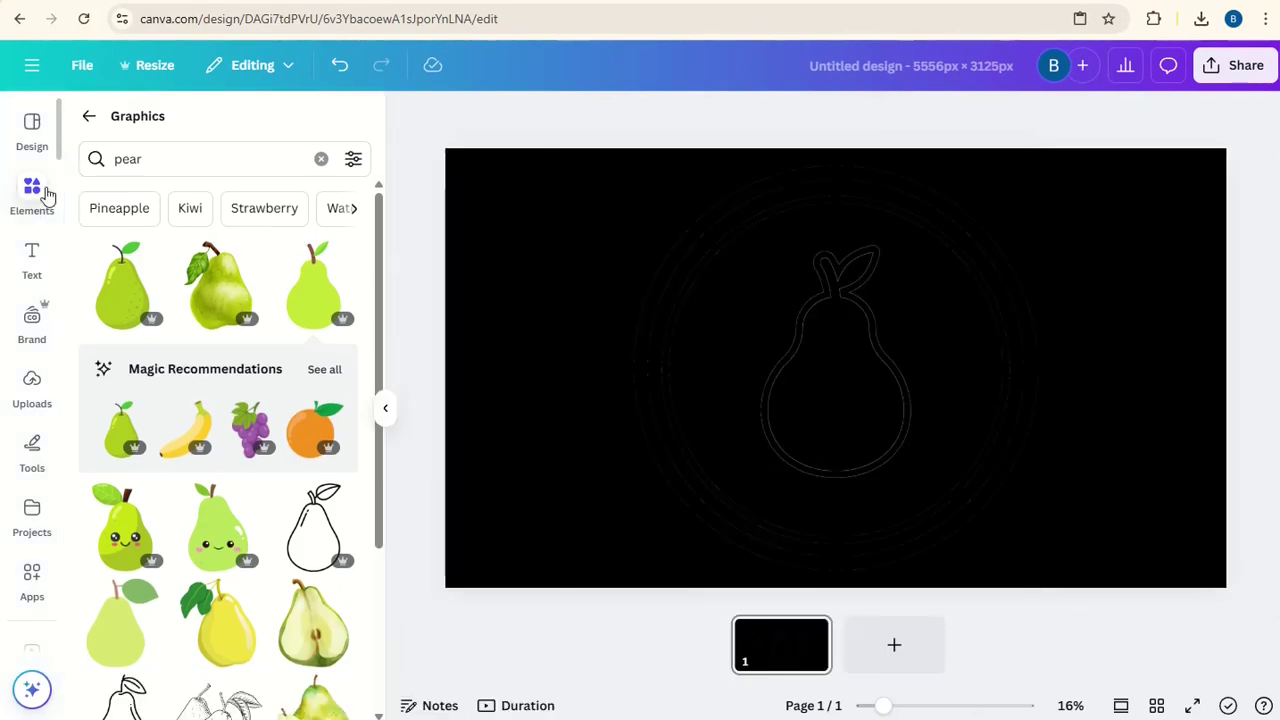
{"action": "triple_click", "coordinate": [163, 153]}
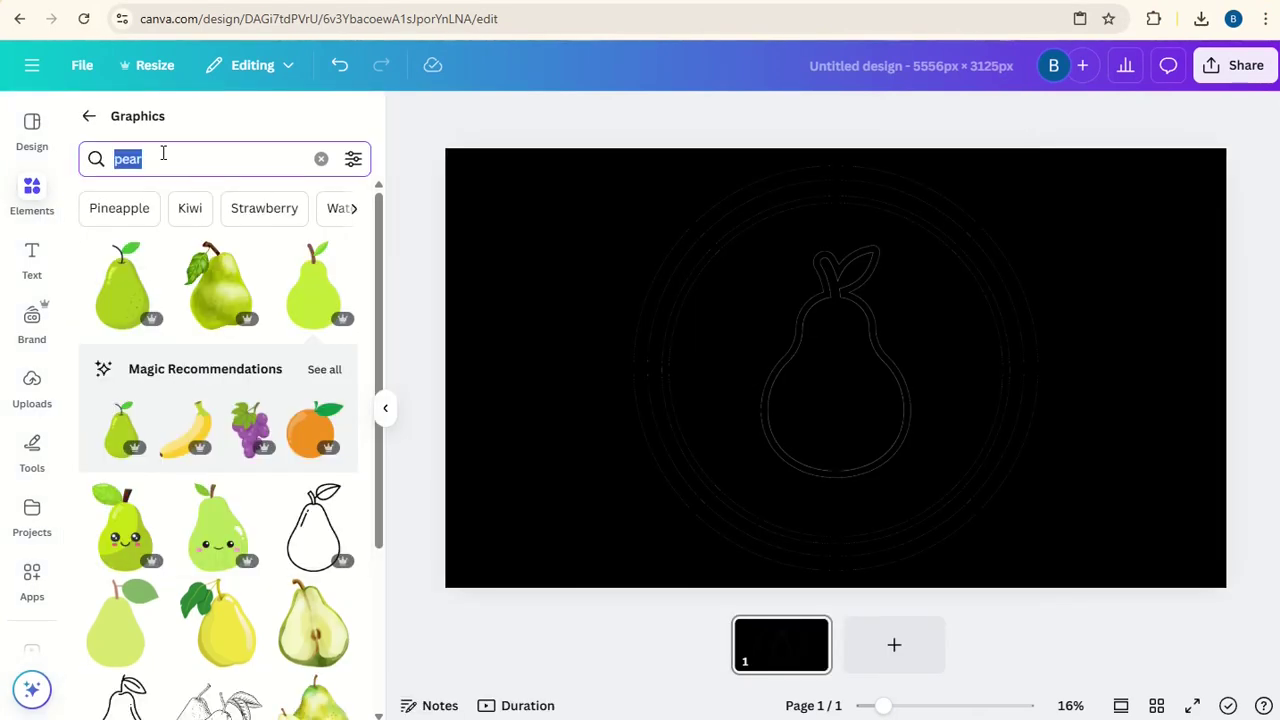
{"action": "key", "text": "BackSpace"}
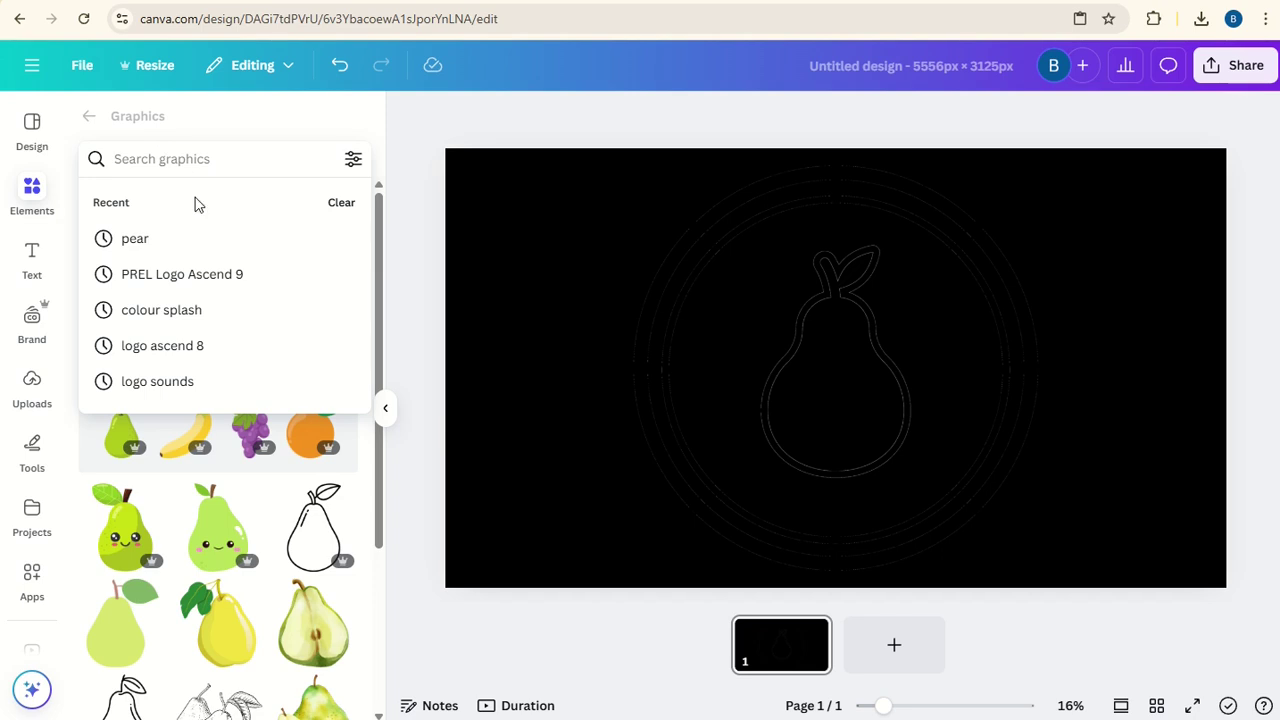
{"action": "left_click", "coordinate": [177, 311]}
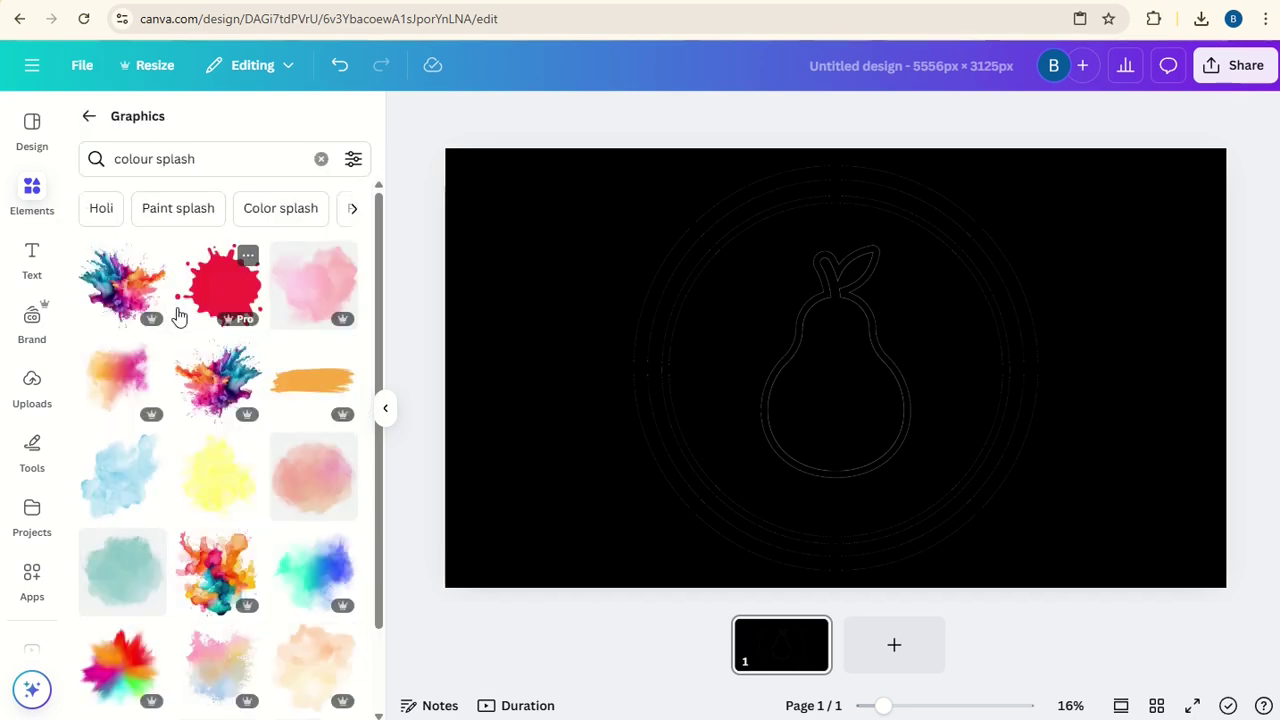
{"action": "left_click_drag", "start_coordinate": [385, 280], "coordinate": [380, 591]}
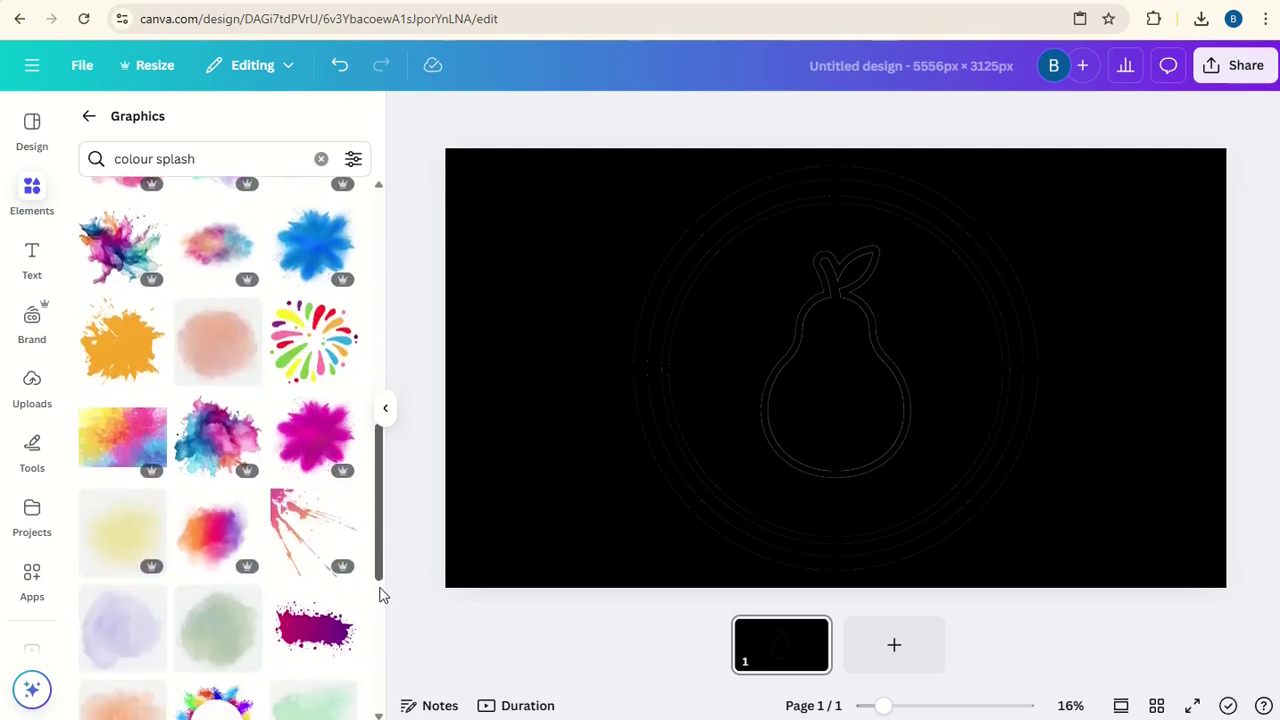
- Add the orange-pink splash, move it over the pear and enlarge it to about 2,777 × 2,749 px
{"action": "left_click", "coordinate": [200, 548]}
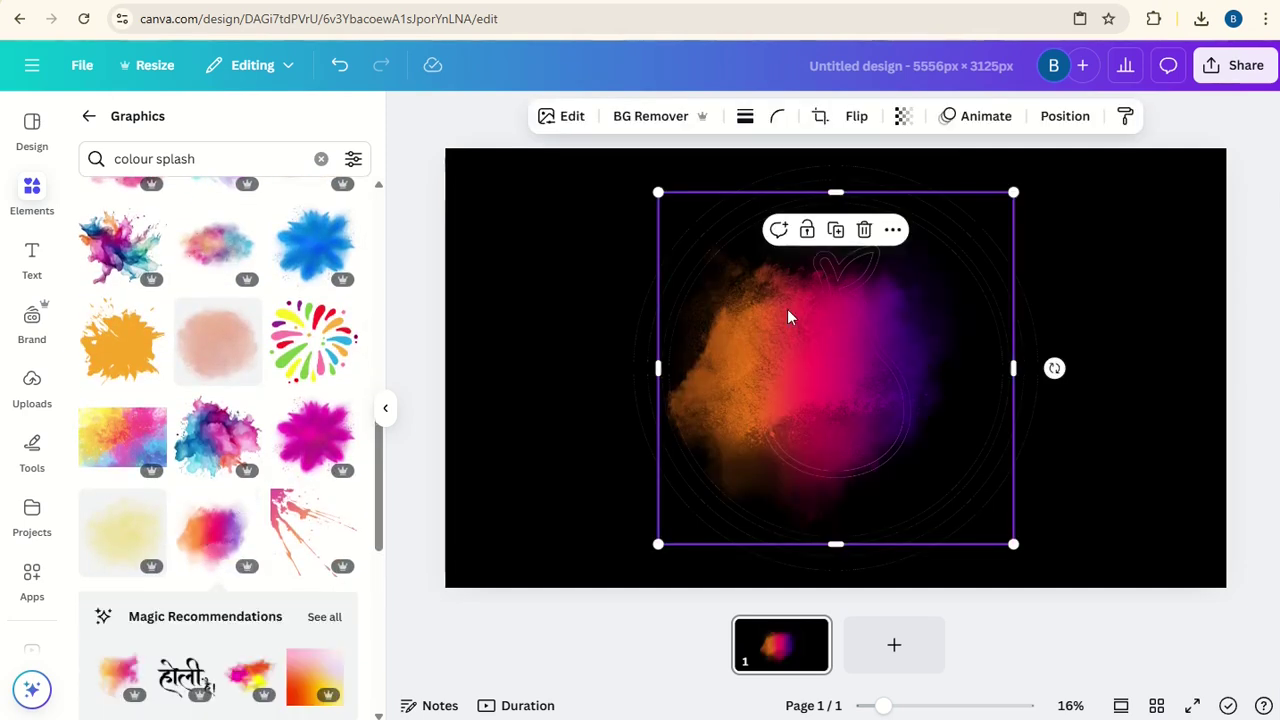
{"action": "left_click_drag", "start_coordinate": [787, 309], "coordinate": [687, 207]}
{"action": "left_click_drag", "start_coordinate": [918, 443], "coordinate": [947, 513]}
{"action": "key", "text": "Escape"}
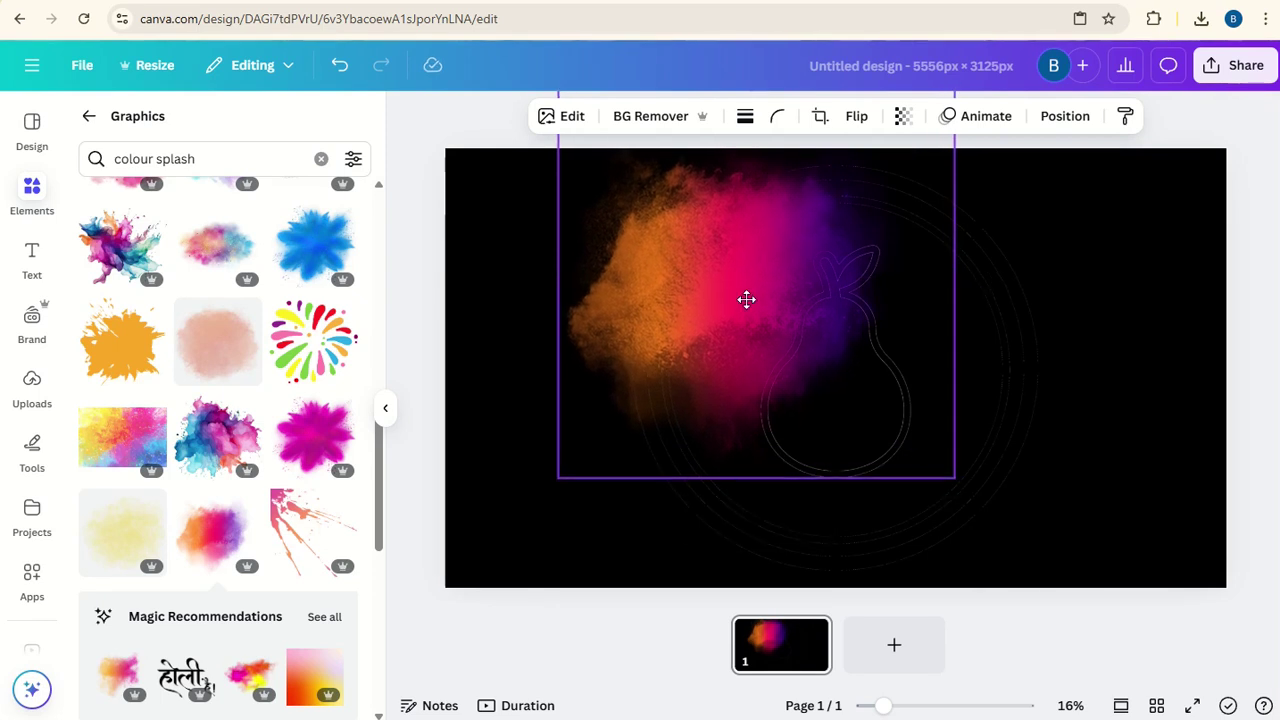
{"action": "left_click", "coordinate": [884, 215]}
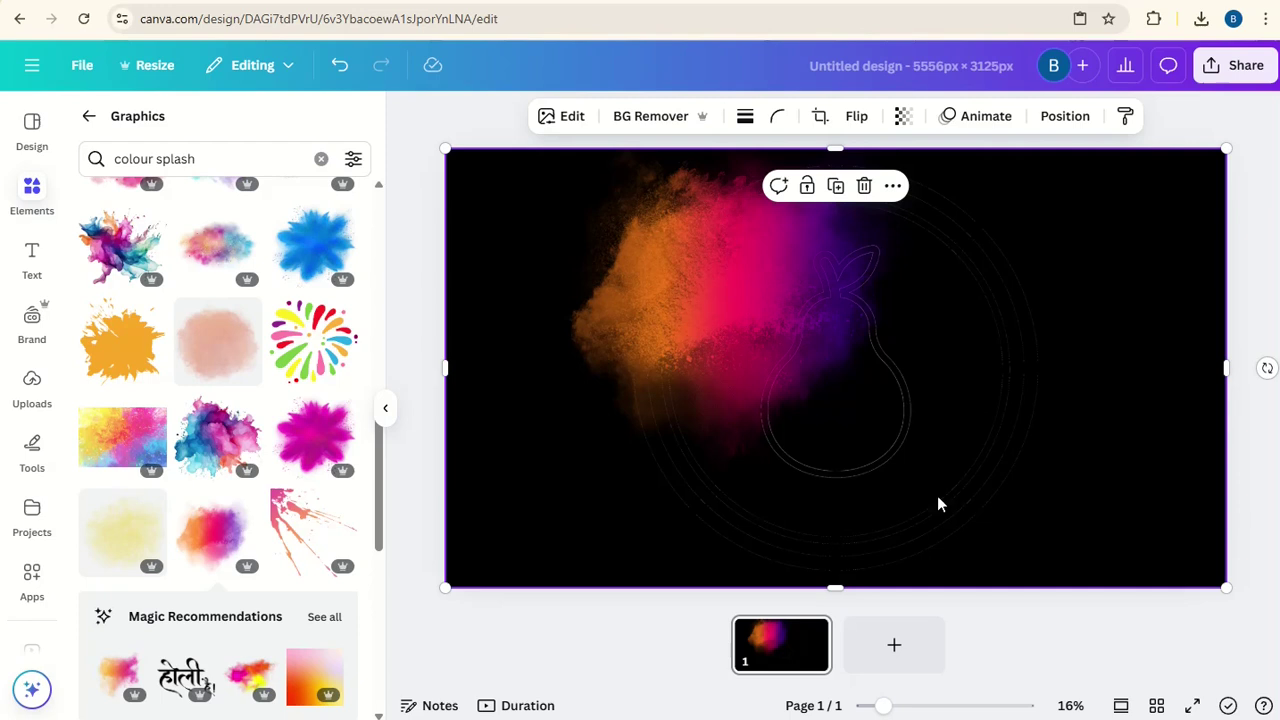
- Animate the splash with a hand-drawn curved path around the pear, speed set about halfway
{"action": "left_click", "coordinate": [768, 259]}
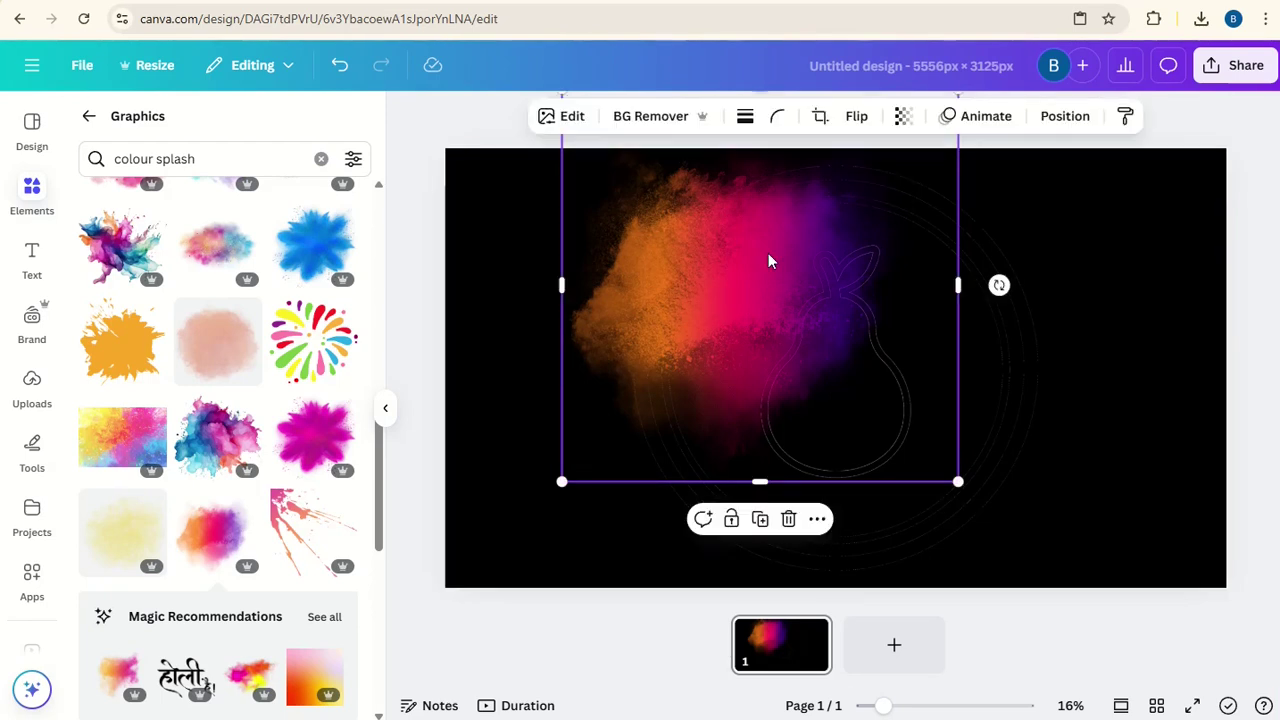
{"action": "left_click", "coordinate": [953, 118]}
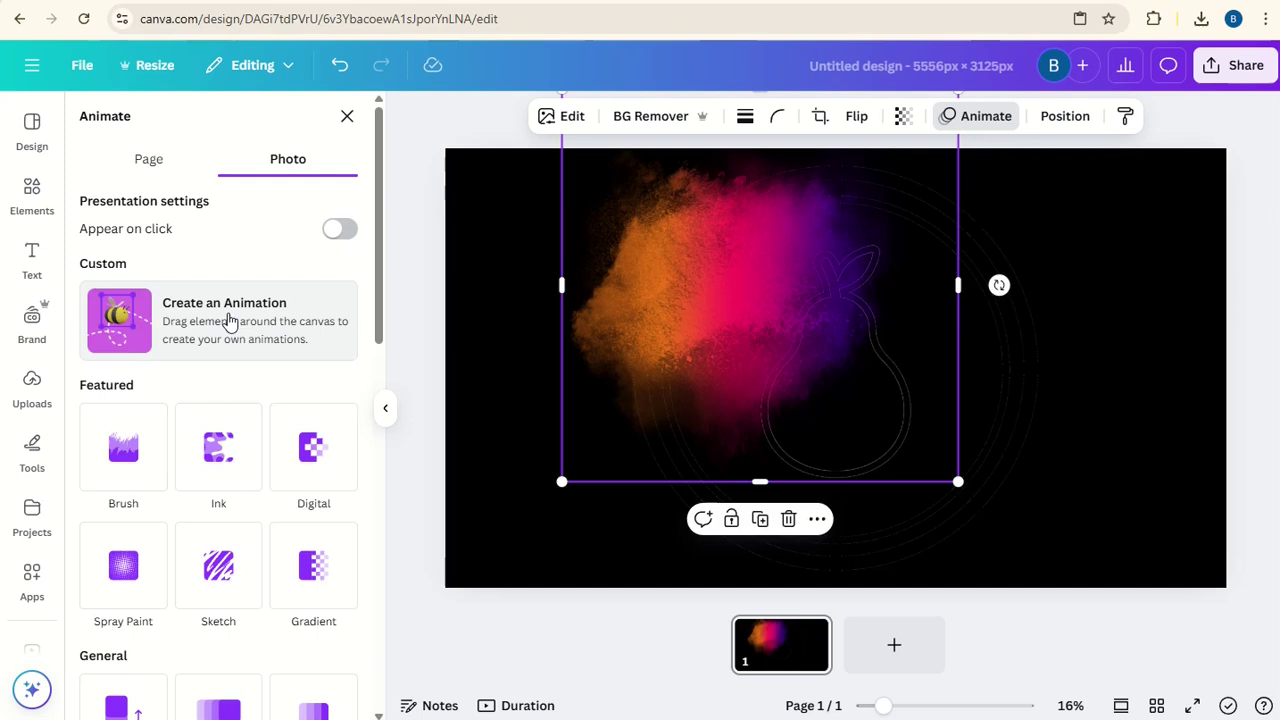
{"action": "left_click", "coordinate": [229, 320]}
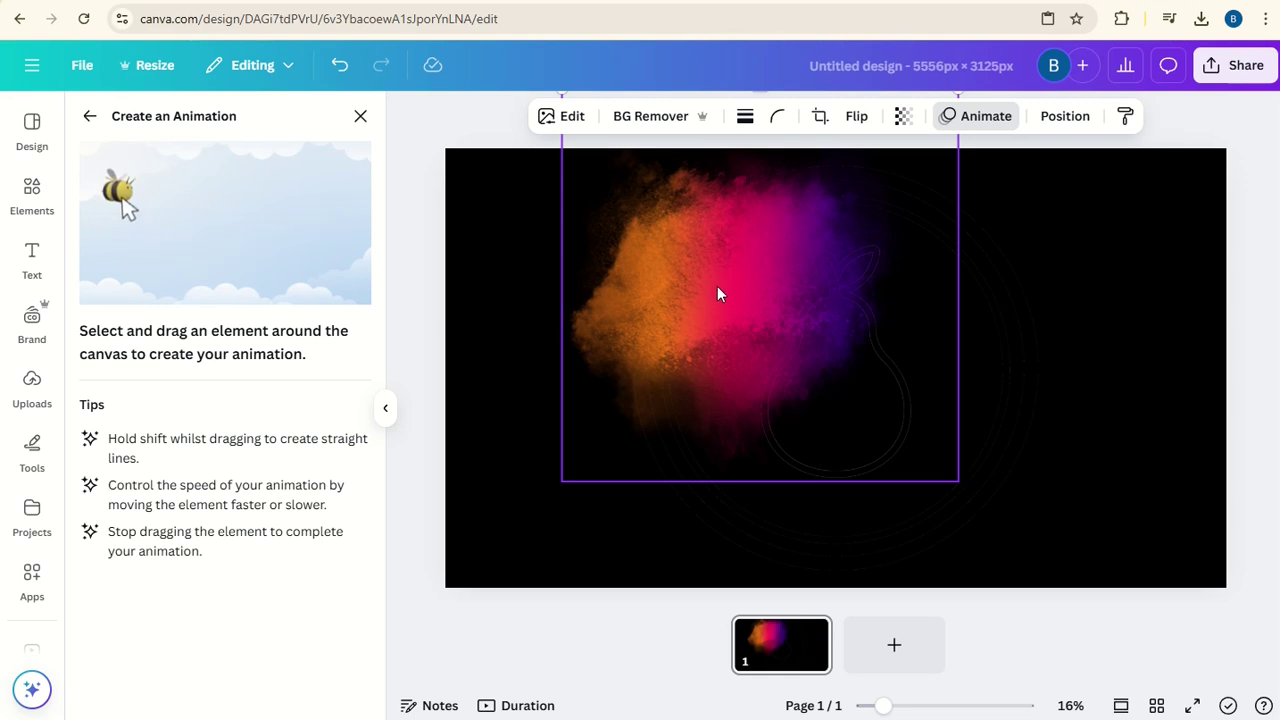
{"action": "mouse_move", "coordinate": [717, 289]}
{"action": "left_mouse_down"}
{"action": "mouse_move", "coordinate": [775, 243]}
{"action": "mouse_move", "coordinate": [820, 233]}
{"action": "mouse_move", "coordinate": [870, 248]}
{"action": "mouse_move", "coordinate": [942, 317]}
{"action": "mouse_move", "coordinate": [953, 367]}
{"action": "mouse_move", "coordinate": [927, 460]}
{"action": "mouse_move", "coordinate": [834, 509]}
{"action": "mouse_move", "coordinate": [779, 497]}
{"action": "mouse_move", "coordinate": [713, 451]}
{"action": "mouse_move", "coordinate": [700, 392]}
{"action": "mouse_move", "coordinate": [708, 316]}
{"action": "mouse_move", "coordinate": [763, 266]}
{"action": "mouse_move", "coordinate": [802, 284]}
{"action": "mouse_move", "coordinate": [826, 373]}
{"action": "left_mouse_up"}
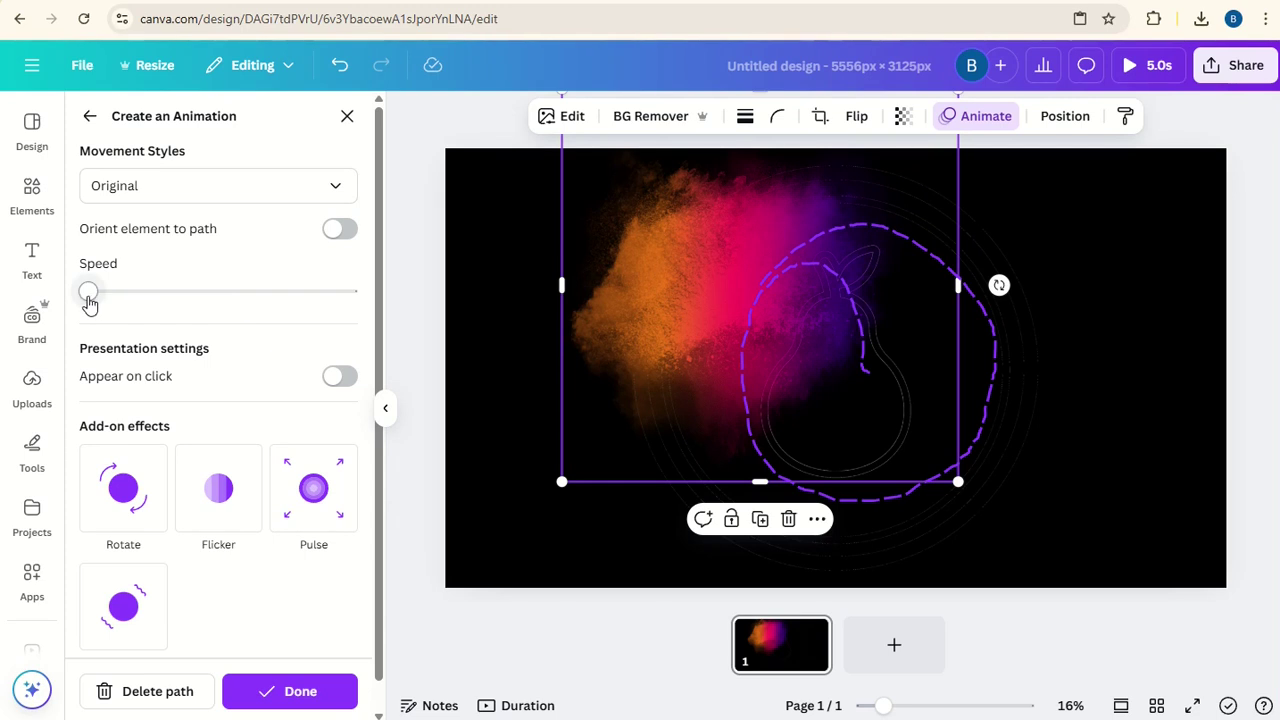
{"action": "left_click_drag", "start_coordinate": [89, 296], "coordinate": [209, 303]}
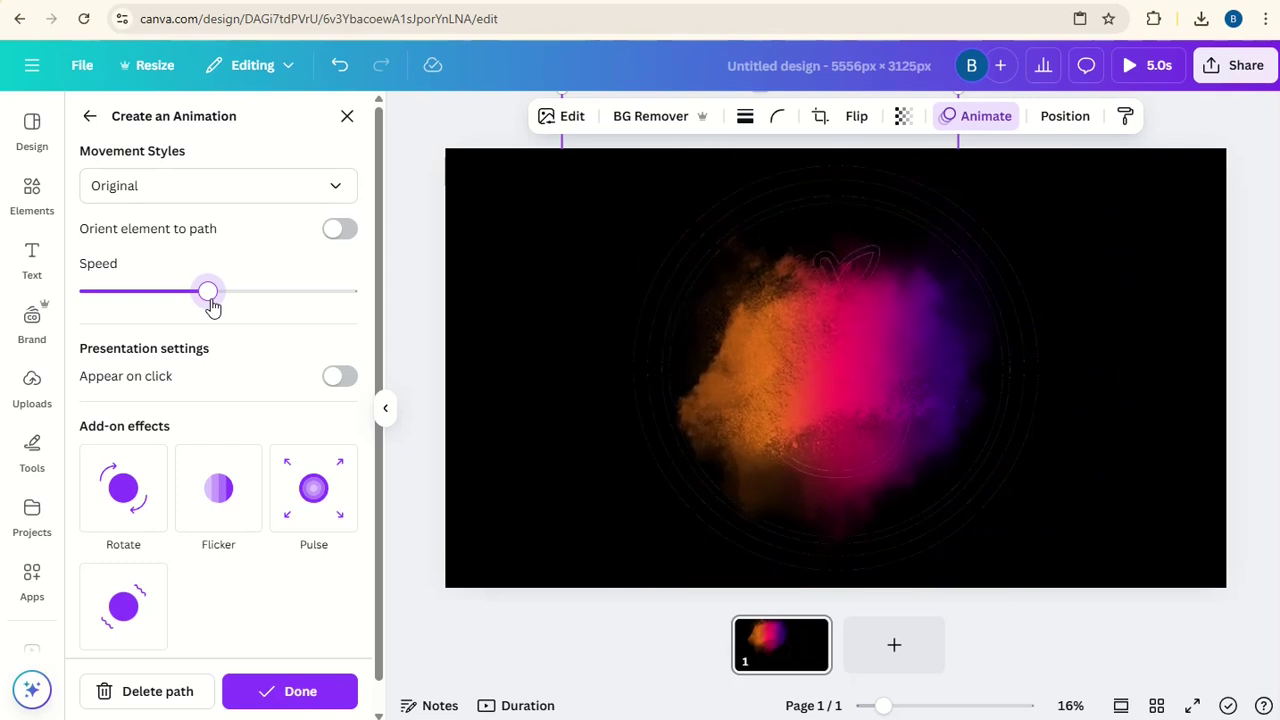
{"action": "left_click", "coordinate": [300, 692]}
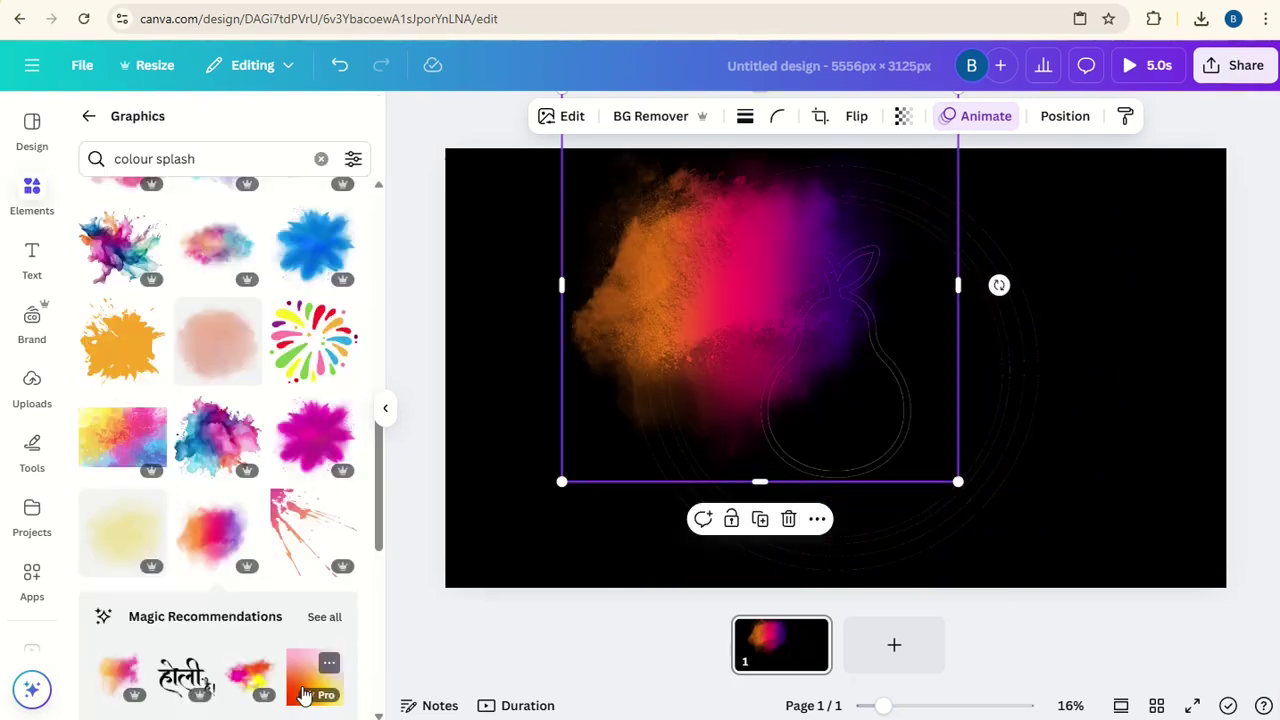
{"action": "left_click", "coordinate": [1065, 117]}
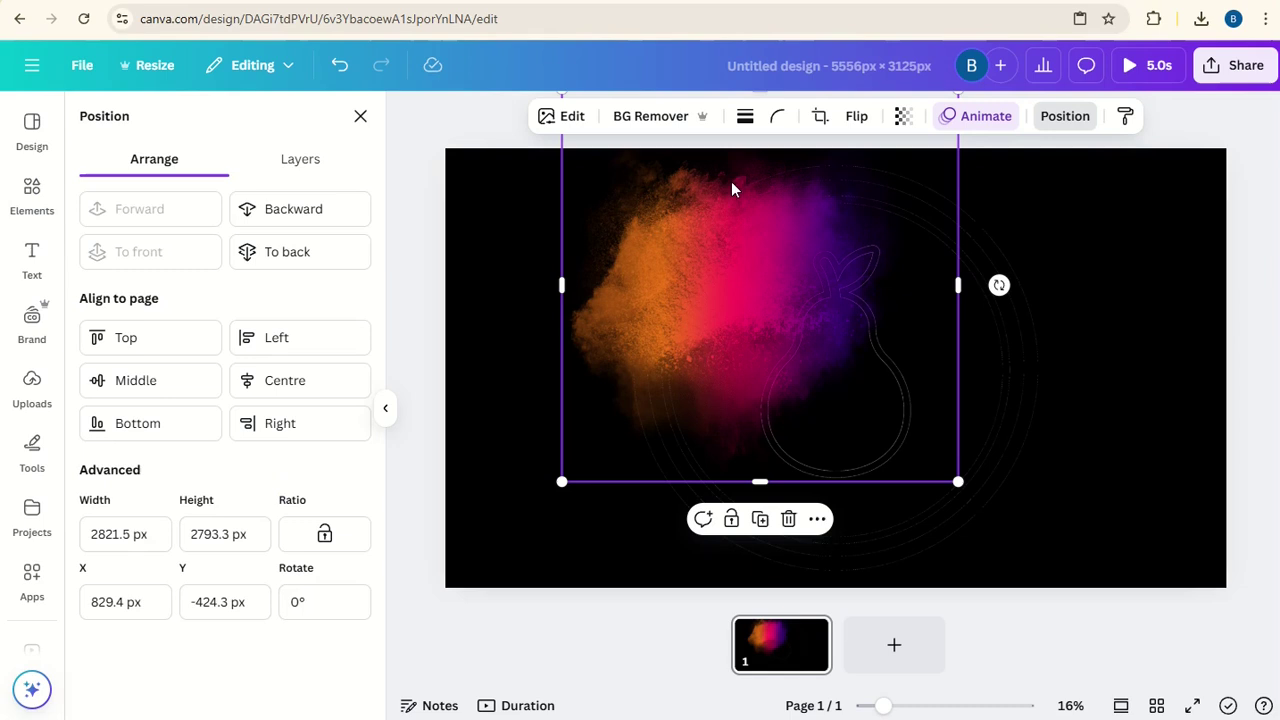
- Move the splash layer beneath the pear logo in the Layers list
{"action": "left_click", "coordinate": [321, 168]}
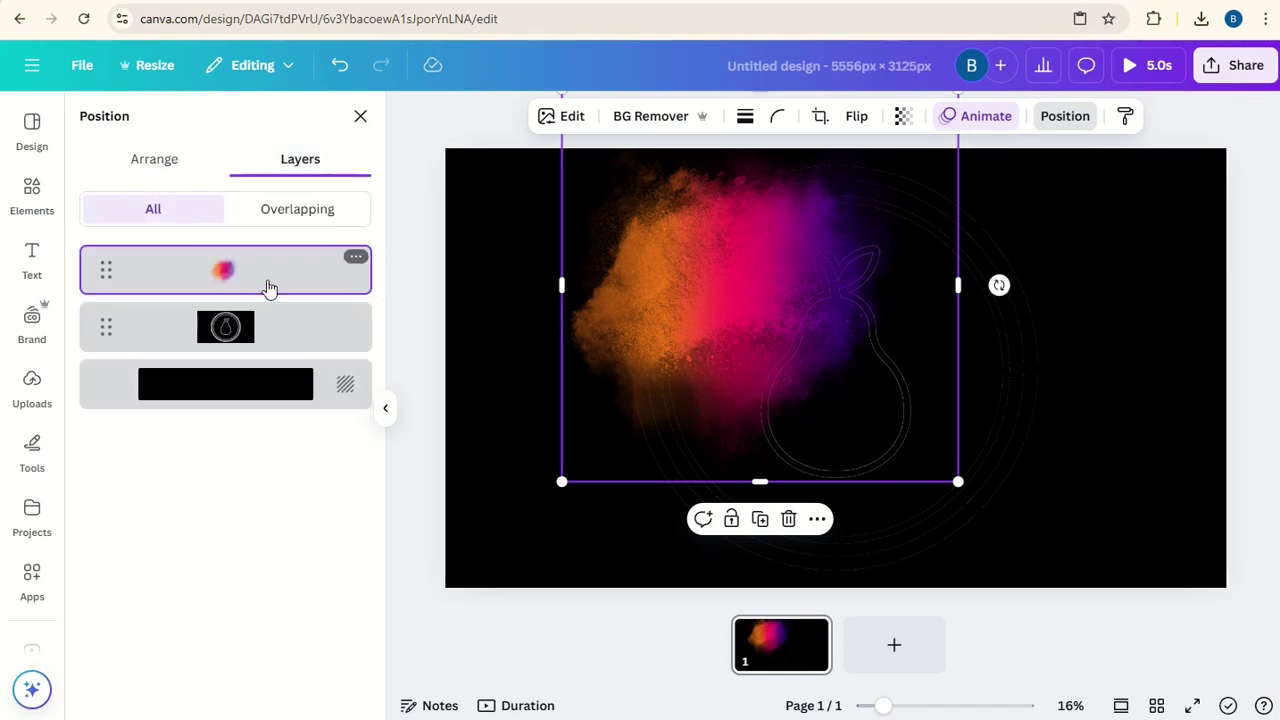
{"action": "left_click_drag", "start_coordinate": [281, 277], "coordinate": [280, 353]}
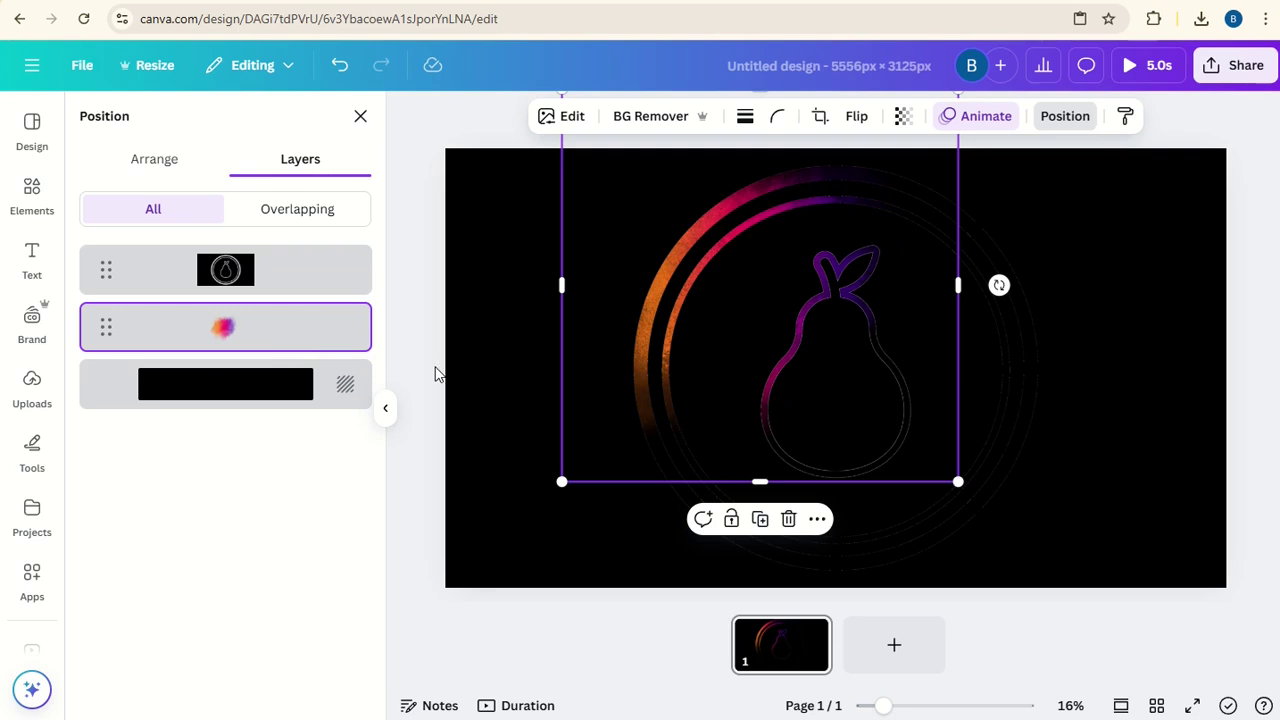
{"action": "key", "text": "Escape"}
- Duplicate the page so the design has two identical pages, 10.0s total
{"action": "left_click", "coordinate": [690, 628]}
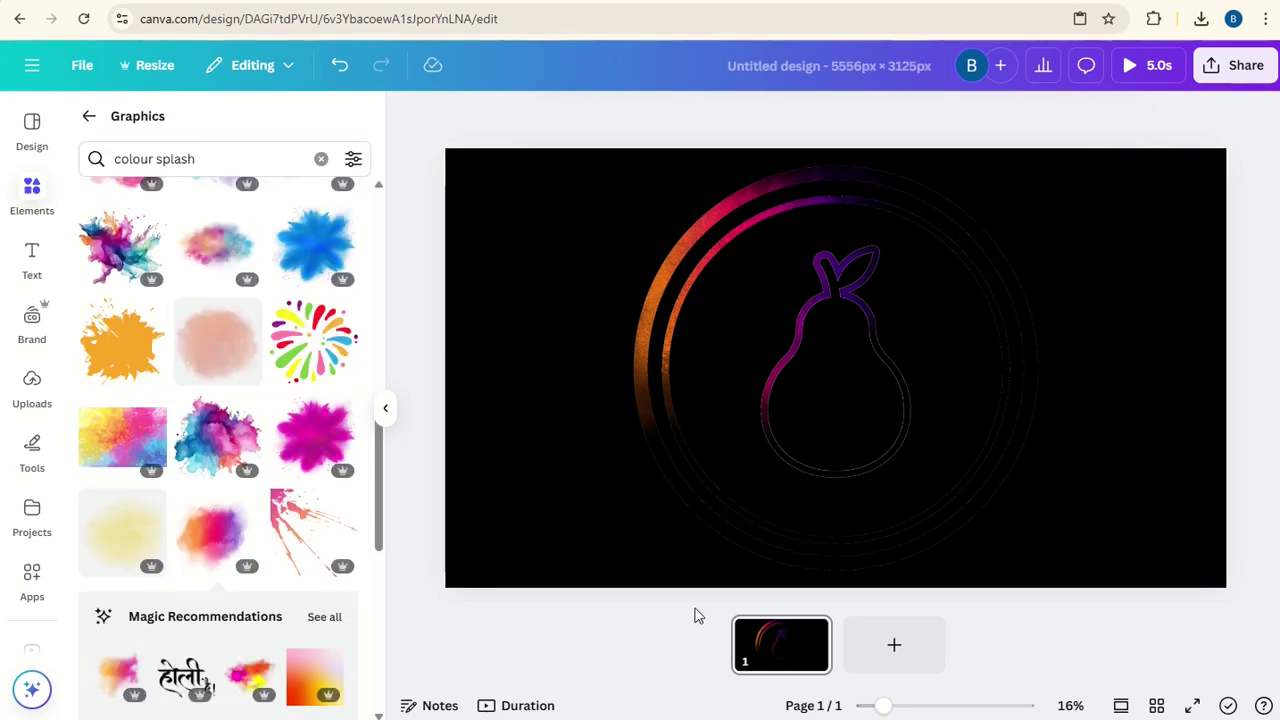
{"action": "left_click", "coordinate": [816, 633]}
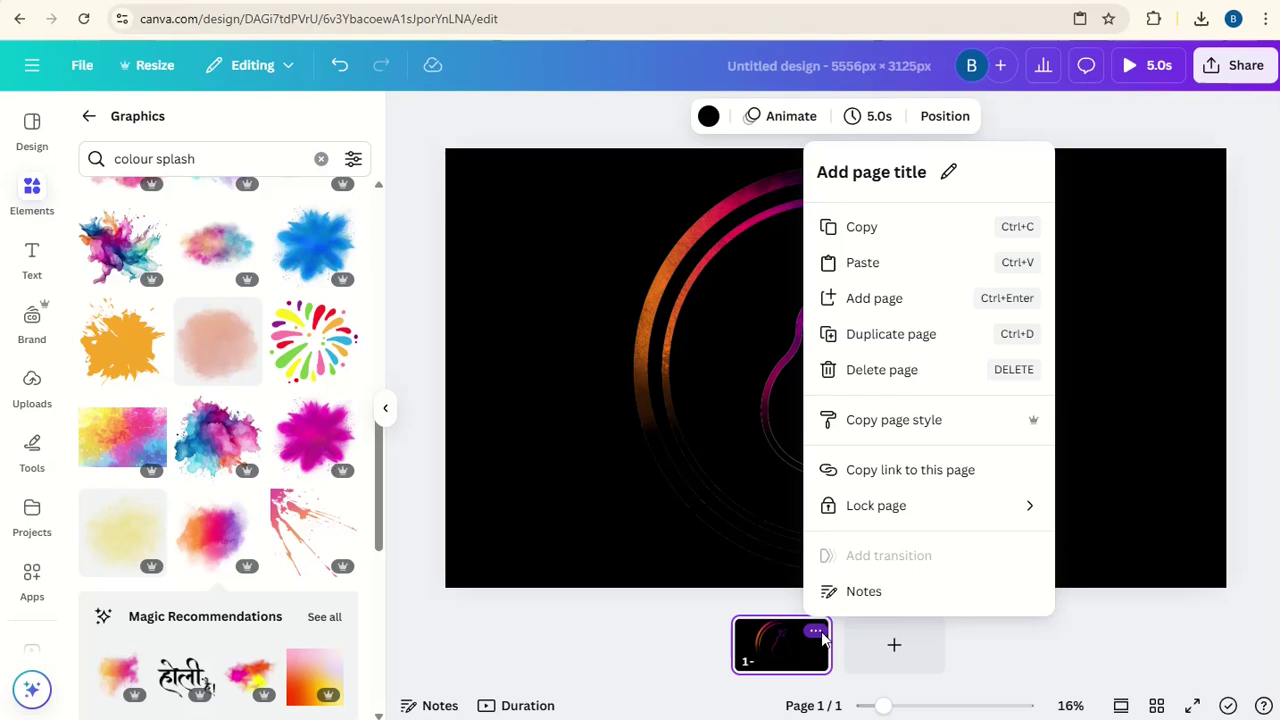
{"action": "left_click", "coordinate": [897, 343]}
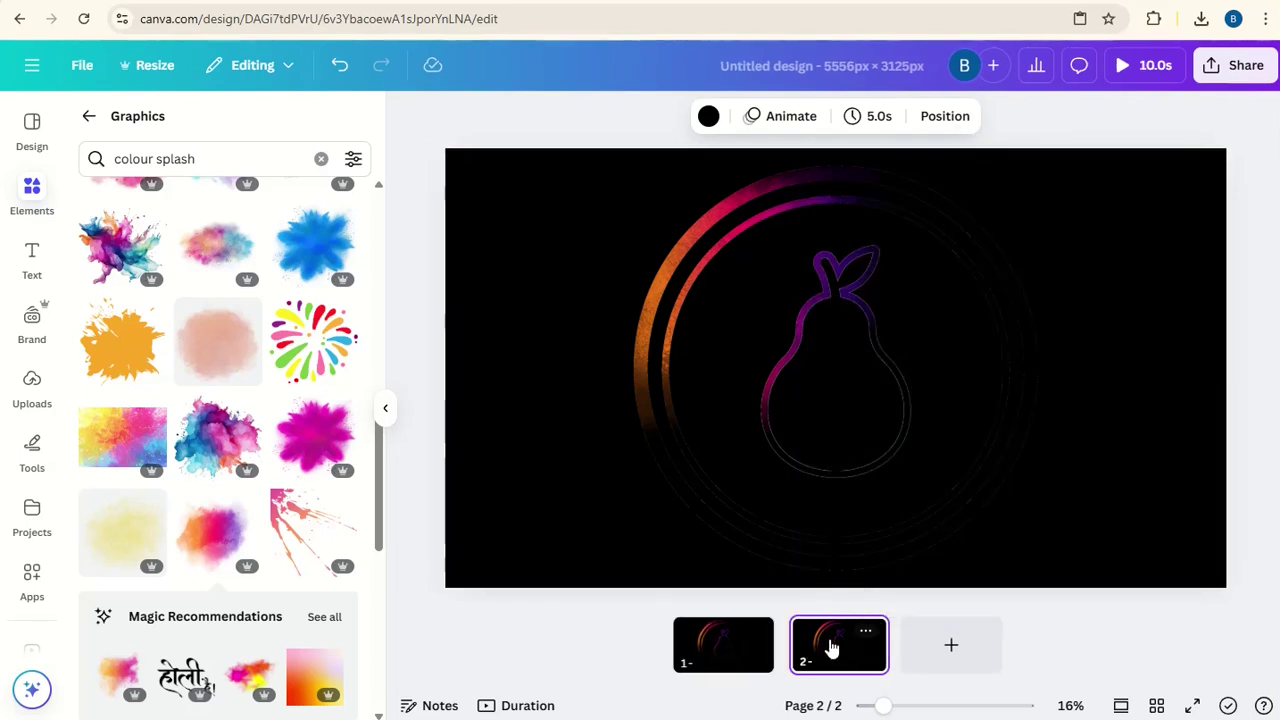
- On page 2, raise the splash layer above the logo and delete its motion path animation
{"action": "left_click", "coordinate": [935, 345]}
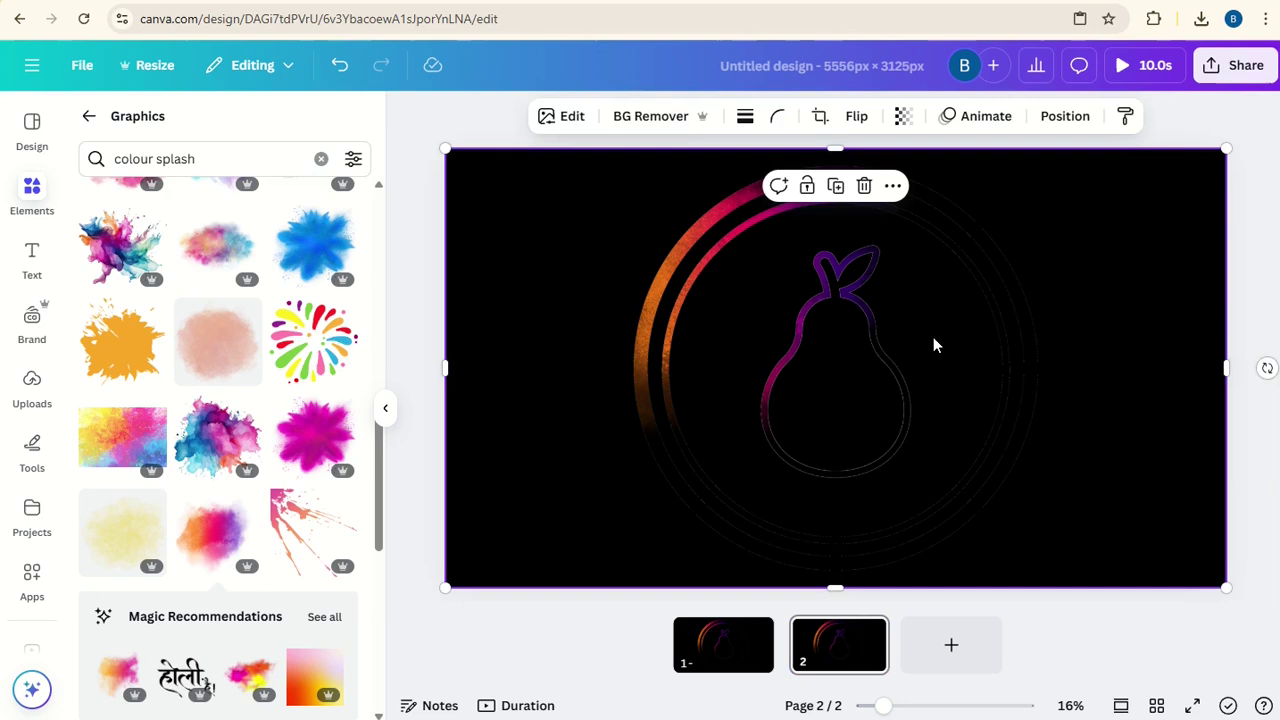
{"action": "left_click", "coordinate": [1065, 116]}
{"action": "left_click", "coordinate": [266, 346]}
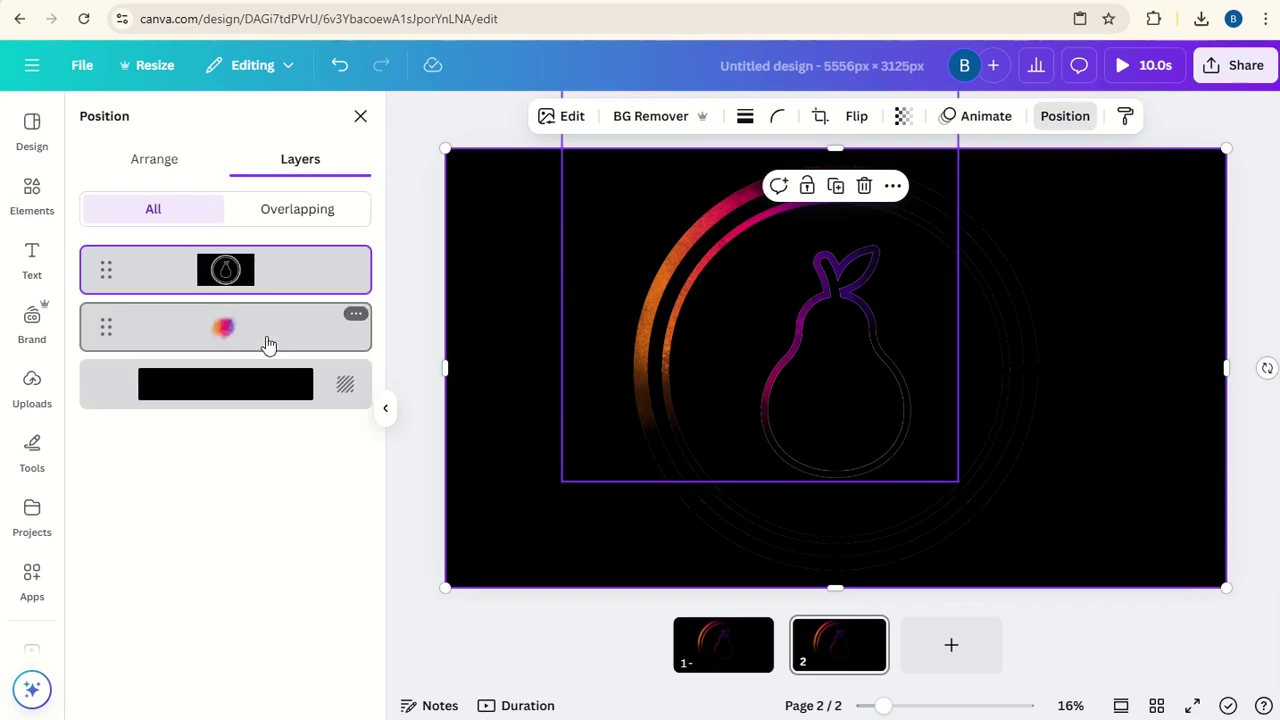
{"action": "left_click_drag", "start_coordinate": [266, 346], "coordinate": [282, 260]}
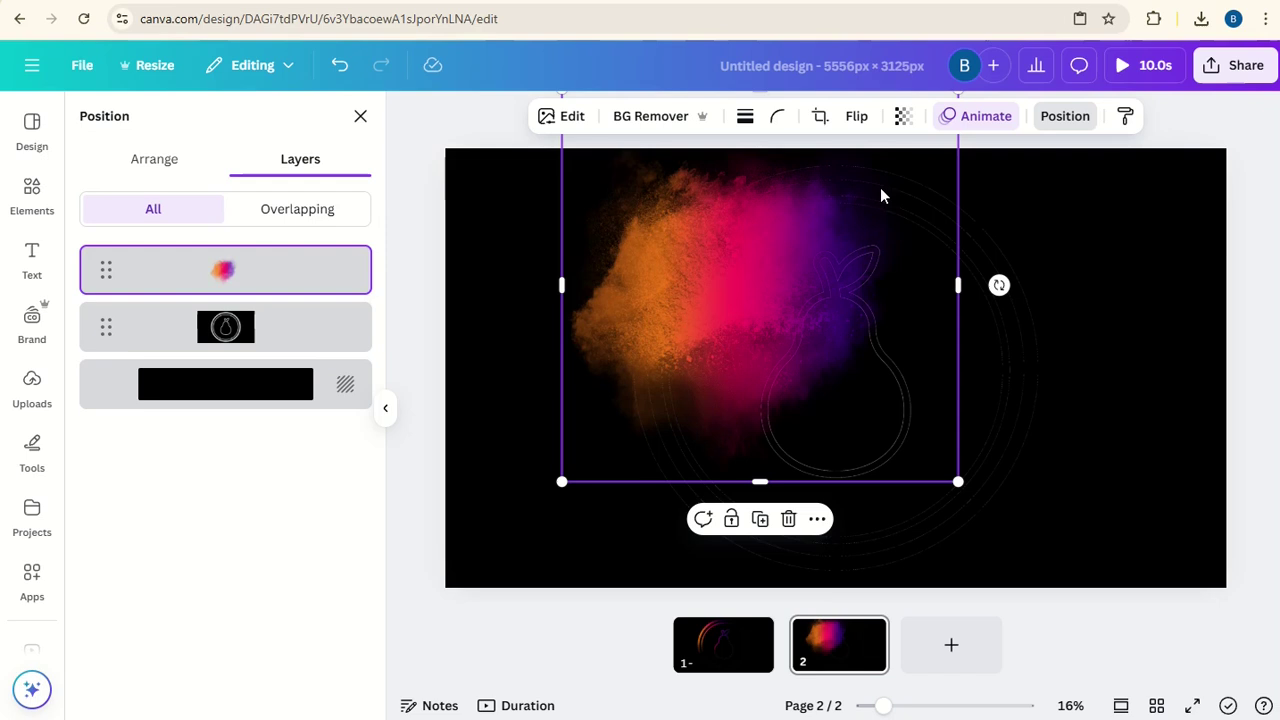
{"action": "left_click", "coordinate": [966, 118]}
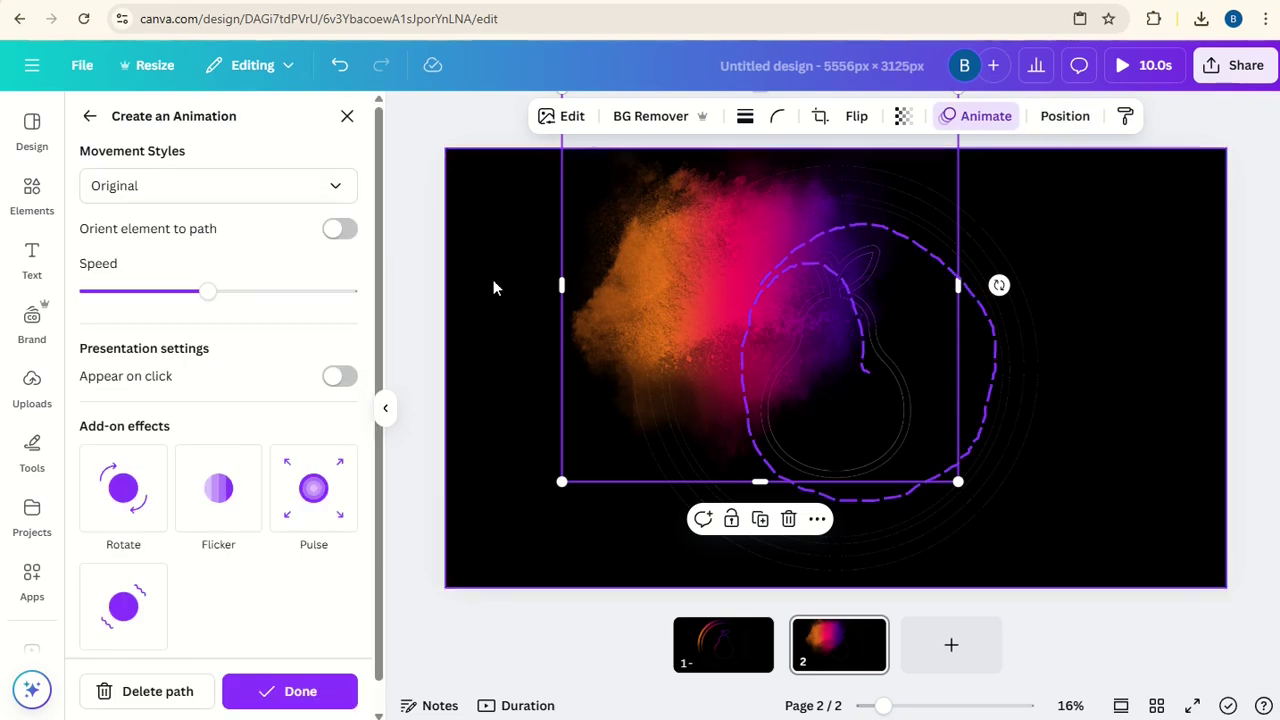
{"action": "left_click", "coordinate": [155, 692]}
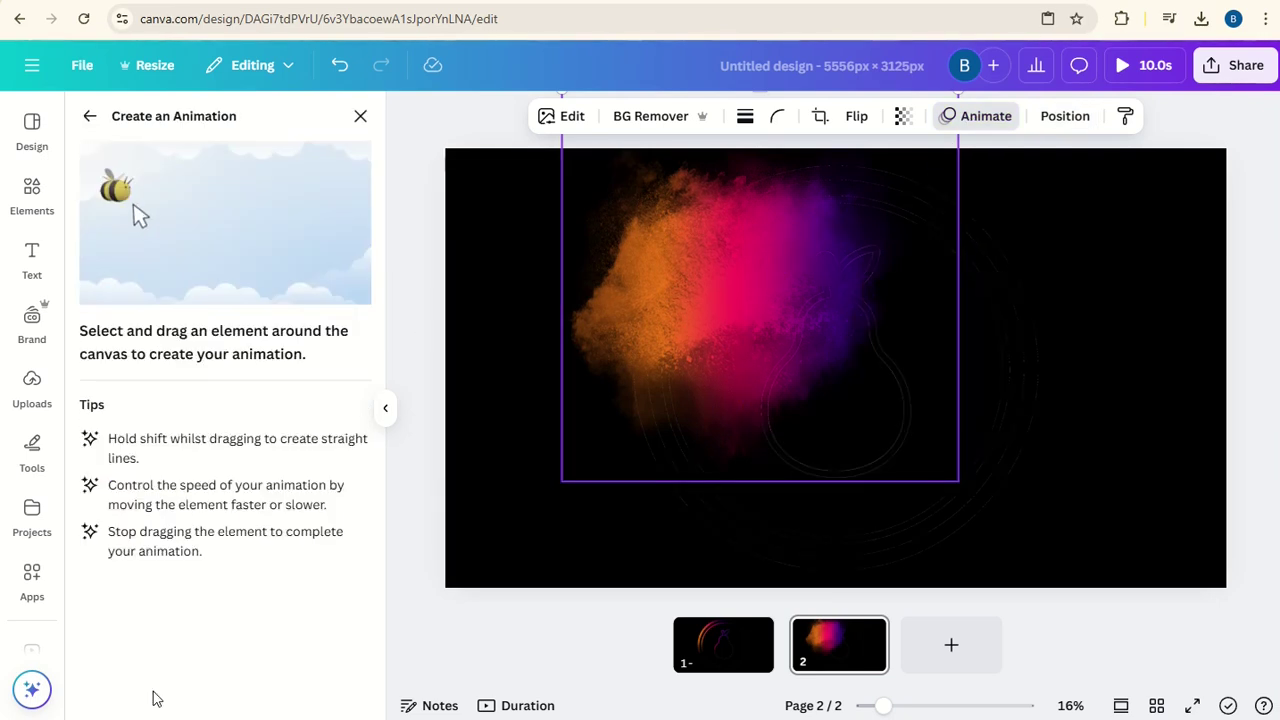
{"action": "left_click", "coordinate": [362, 119]}
- Centre and enlarge the splash to about 4,905 × 4,856 px, then layer it below the logo
{"action": "left_click_drag", "start_coordinate": [688, 300], "coordinate": [803, 371]}
{"action": "left_click_drag", "start_coordinate": [670, 166], "coordinate": [510, 55]}
{"action": "left_click_drag", "start_coordinate": [1066, 567], "coordinate": [1170, 695]}
{"action": "left_click_drag", "start_coordinate": [829, 380], "coordinate": [828, 366]}
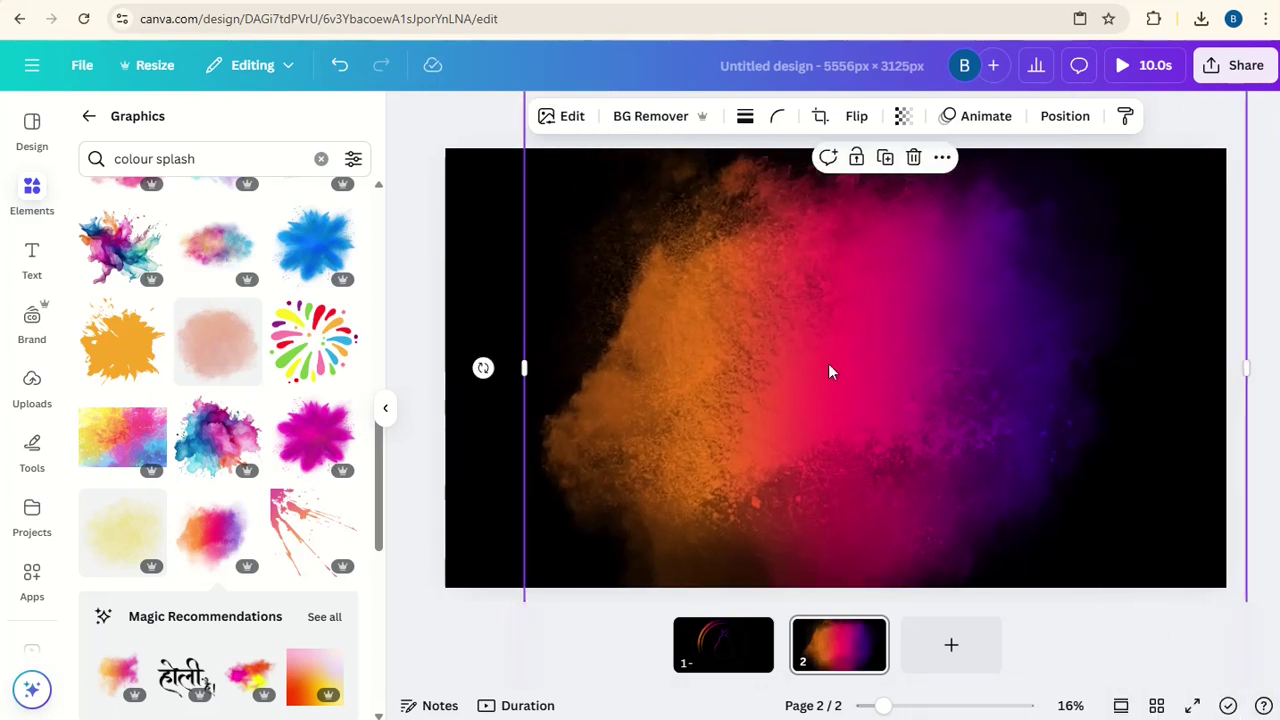
{"action": "left_click", "coordinate": [1048, 118]}
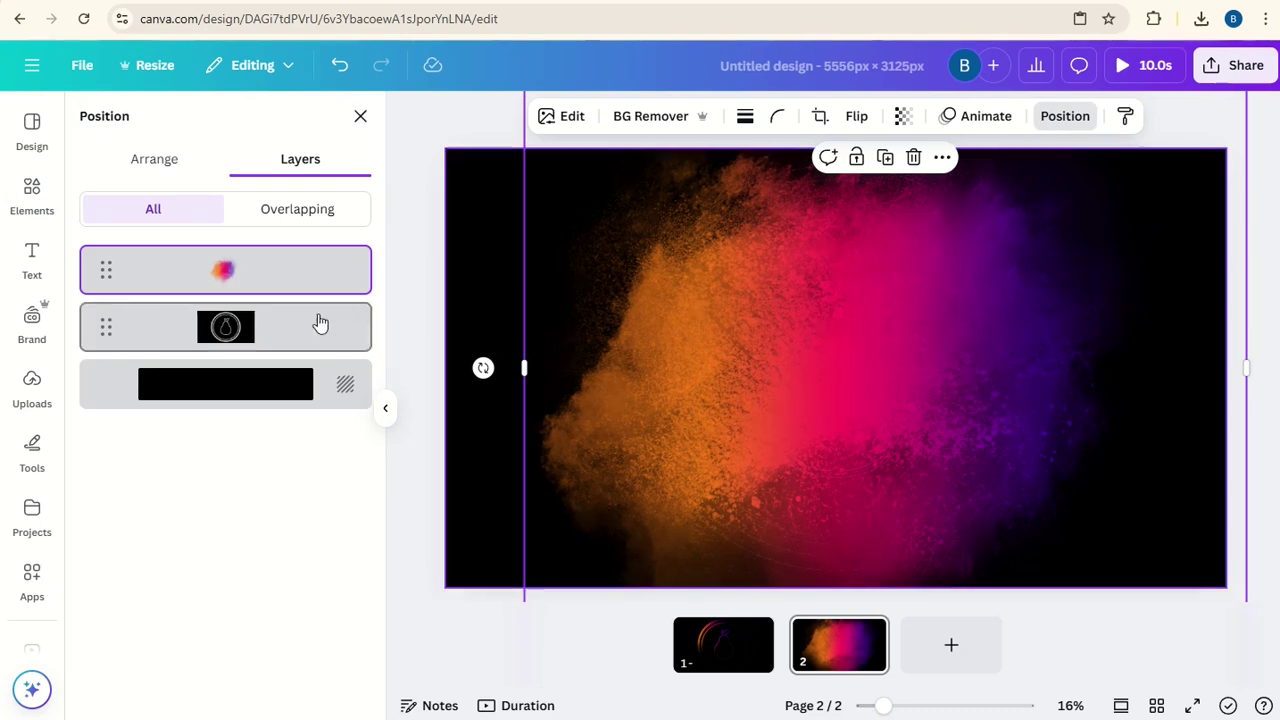
{"action": "left_click_drag", "start_coordinate": [277, 266], "coordinate": [283, 340]}
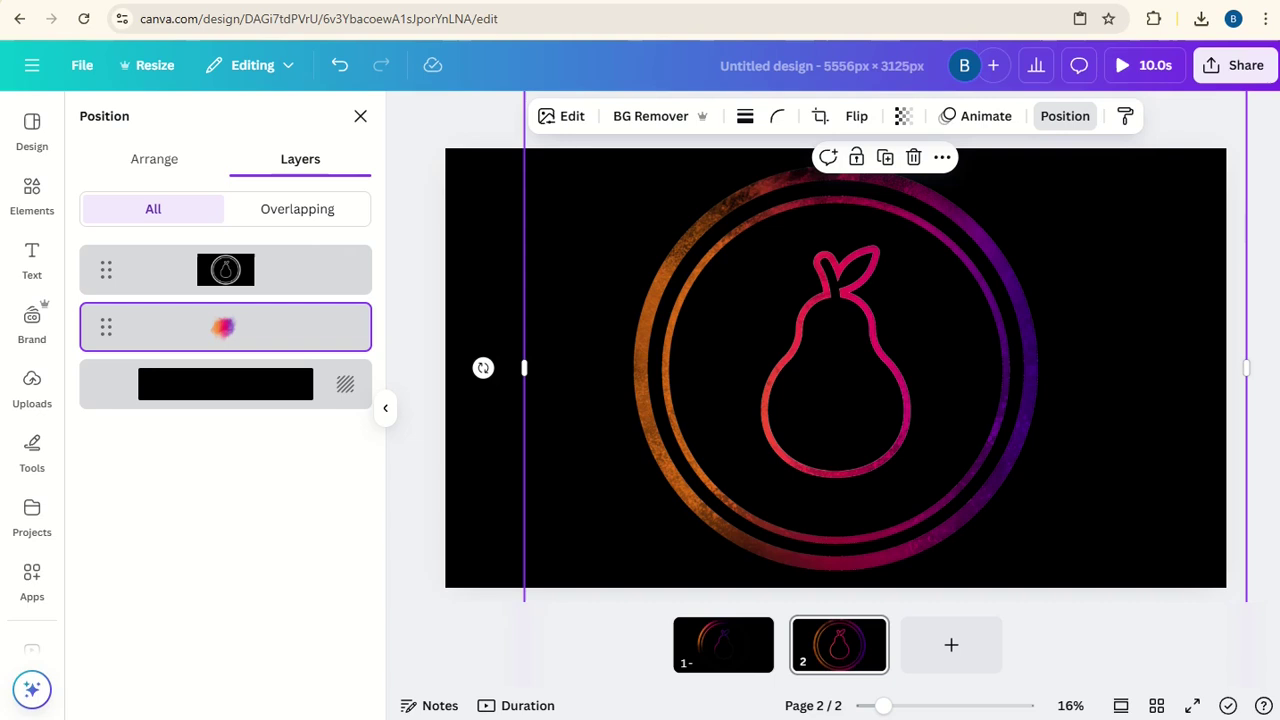
- Add a Match & Move transition between page 1 and page 2
{"action": "left_click", "coordinate": [784, 664]}
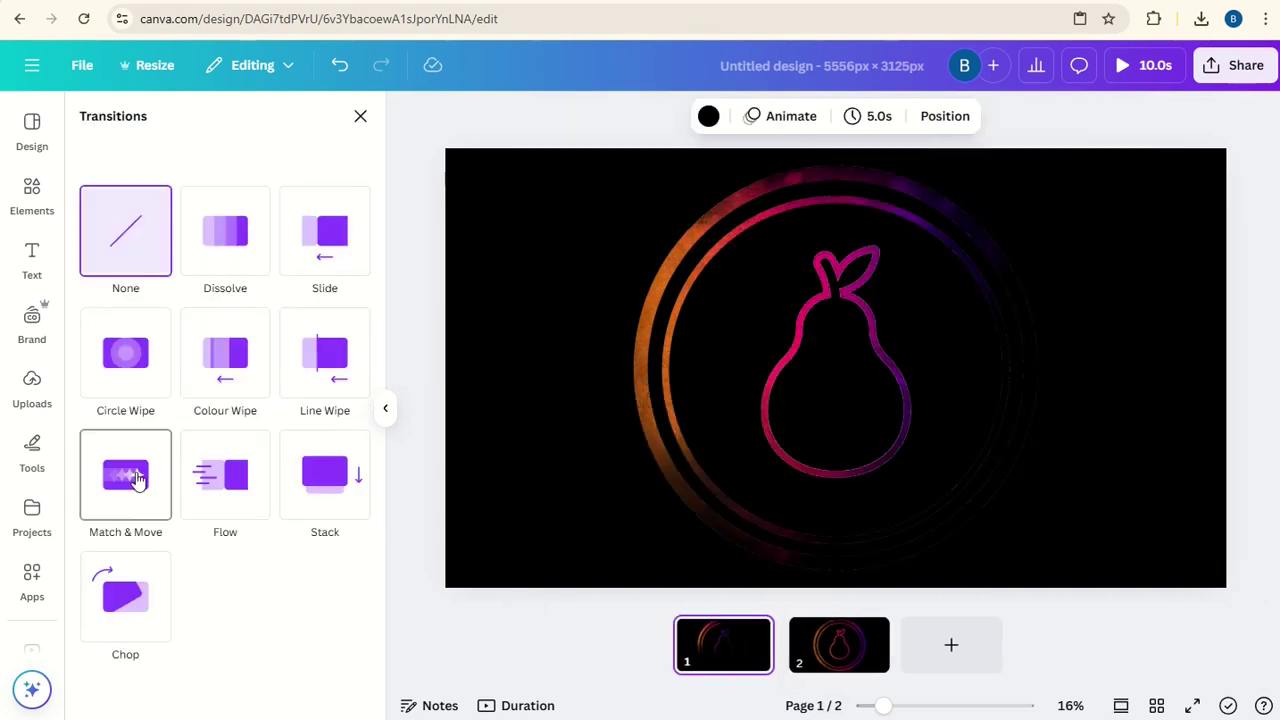
{"action": "left_click", "coordinate": [136, 476]}
{"action": "left_click", "coordinate": [1171, 109]}
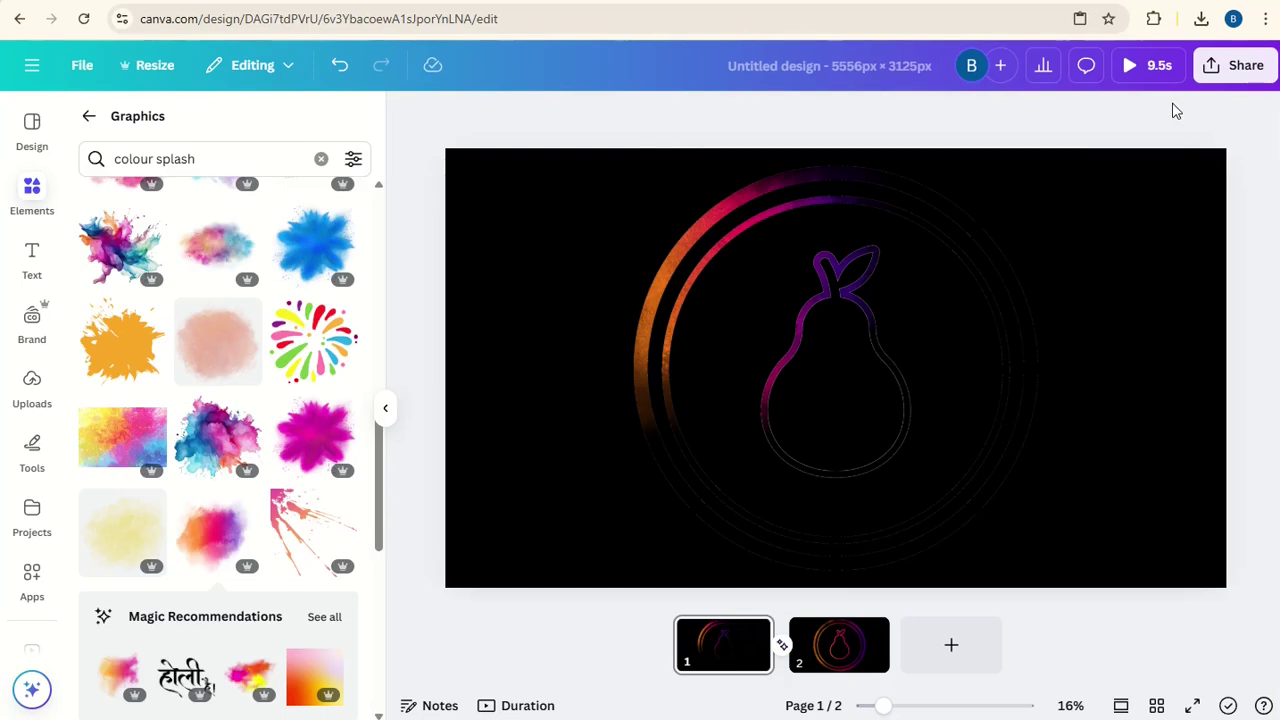
- Download both pages as an MP4 video at 1080p quality
{"action": "left_click", "coordinate": [1237, 77]}
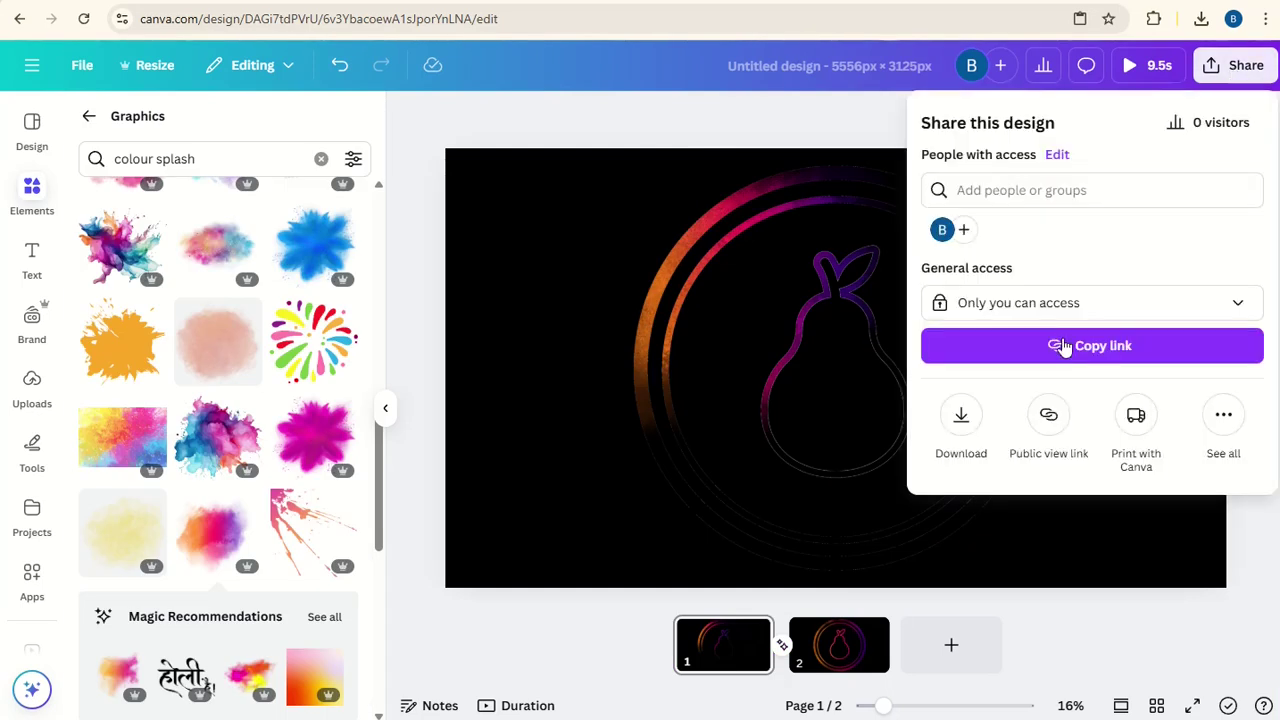
{"action": "left_click", "coordinate": [961, 418]}
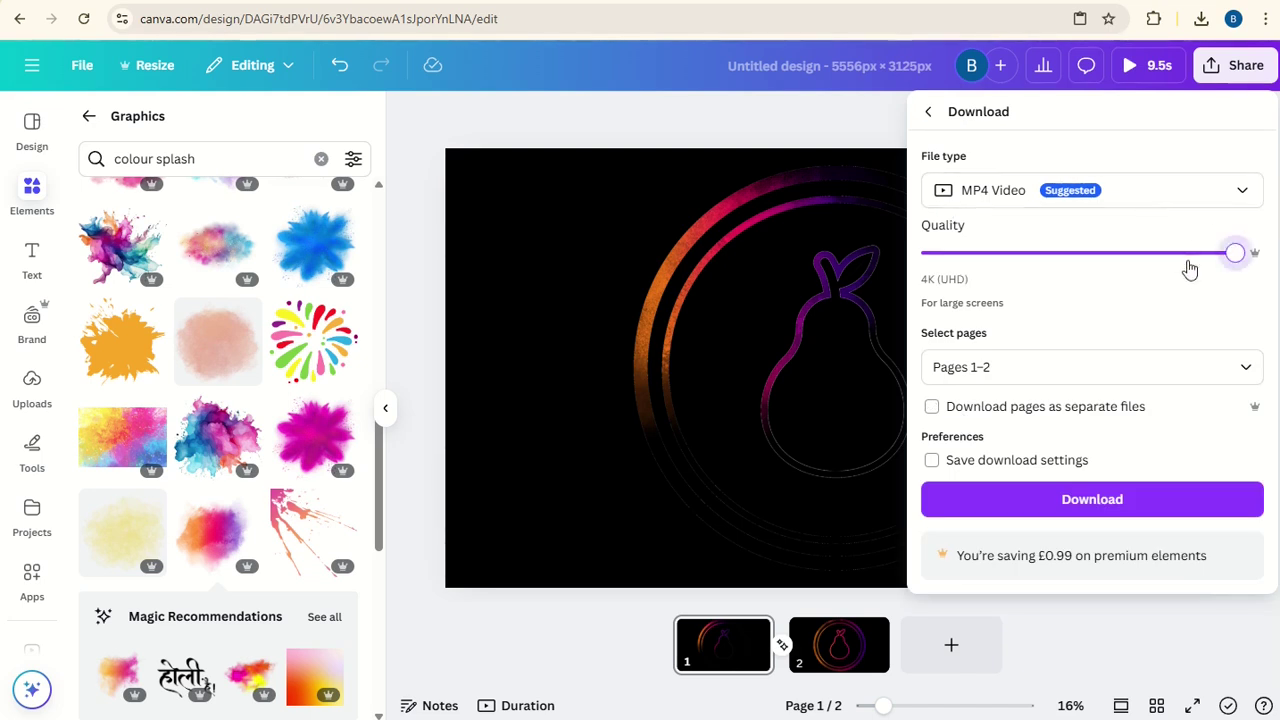
{"action": "left_click_drag", "start_coordinate": [1190, 270], "coordinate": [1115, 276]}
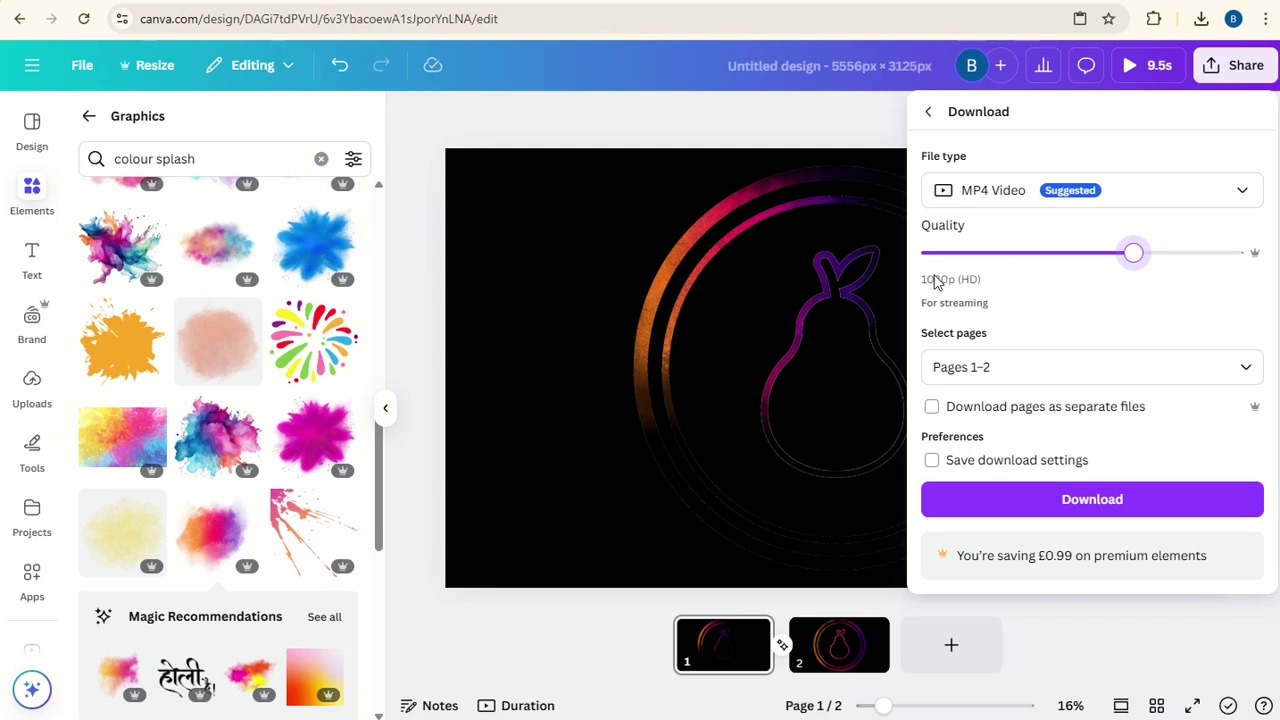
{"action": "left_click", "coordinate": [1092, 499]}
{"action": "left_click", "coordinate": [660, 645]}
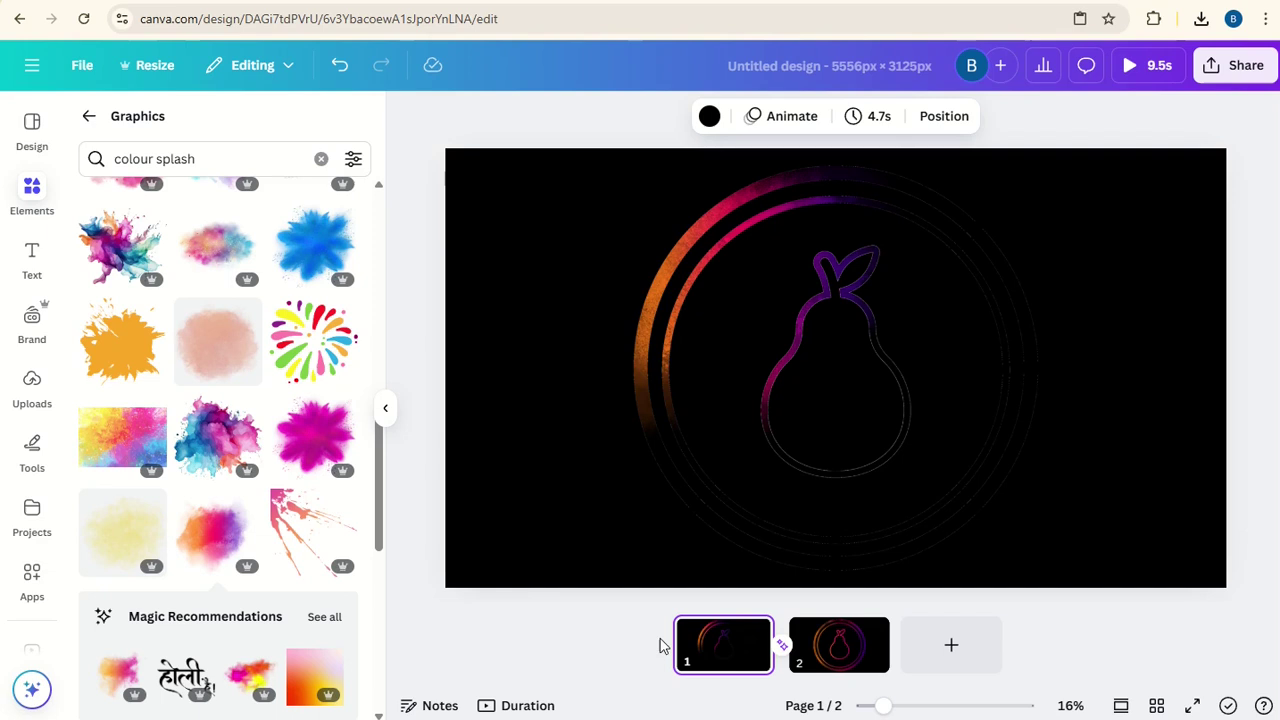
- In the timeline, trim page 1 to 2.5s and page 2 to 1.6s, then play the 4.1s preview
{"action": "left_click", "coordinate": [537, 704]}
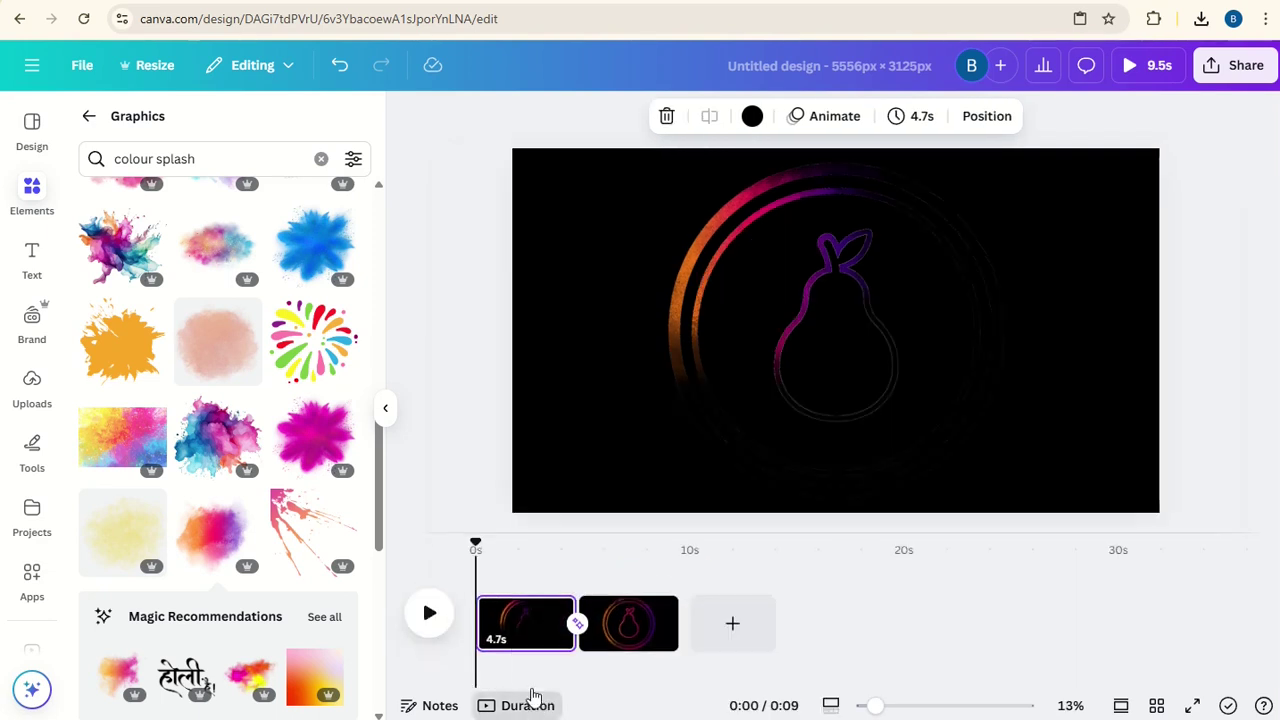
{"action": "left_click_drag", "start_coordinate": [474, 549], "coordinate": [530, 569]}
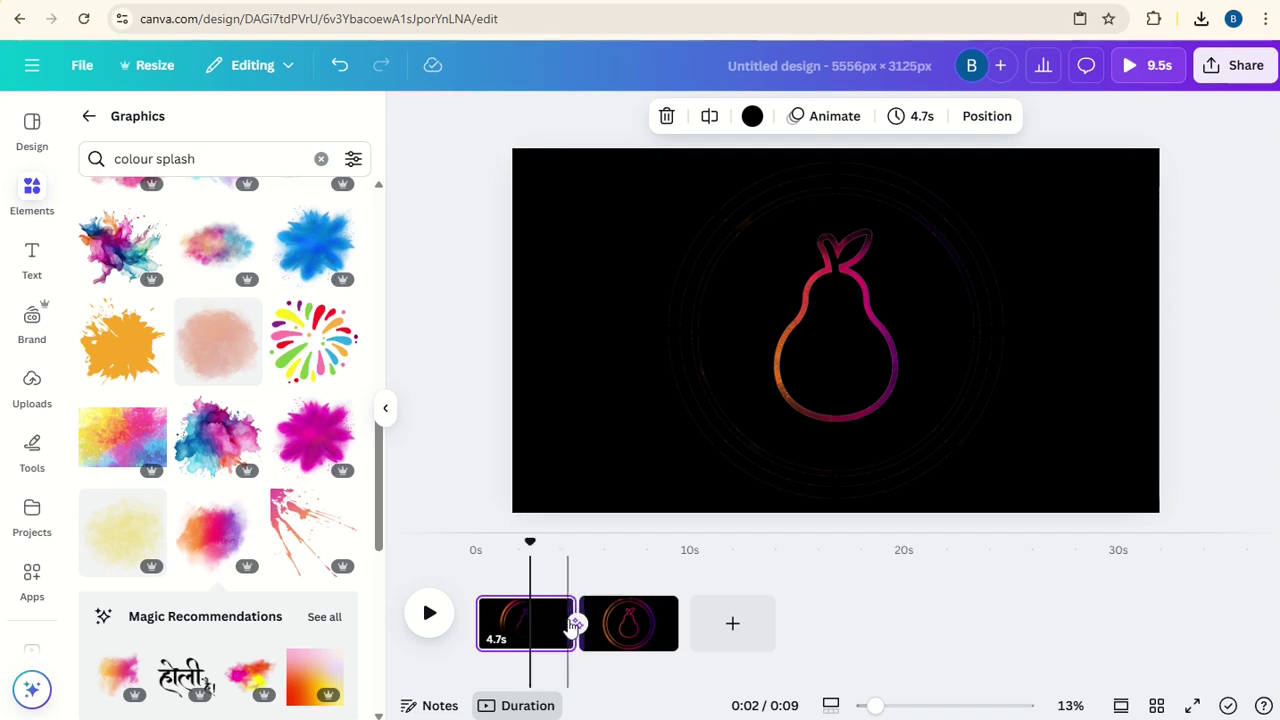
{"action": "left_click_drag", "start_coordinate": [569, 612], "coordinate": [516, 606]}
{"action": "left_click_drag", "start_coordinate": [530, 552], "coordinate": [554, 563]}
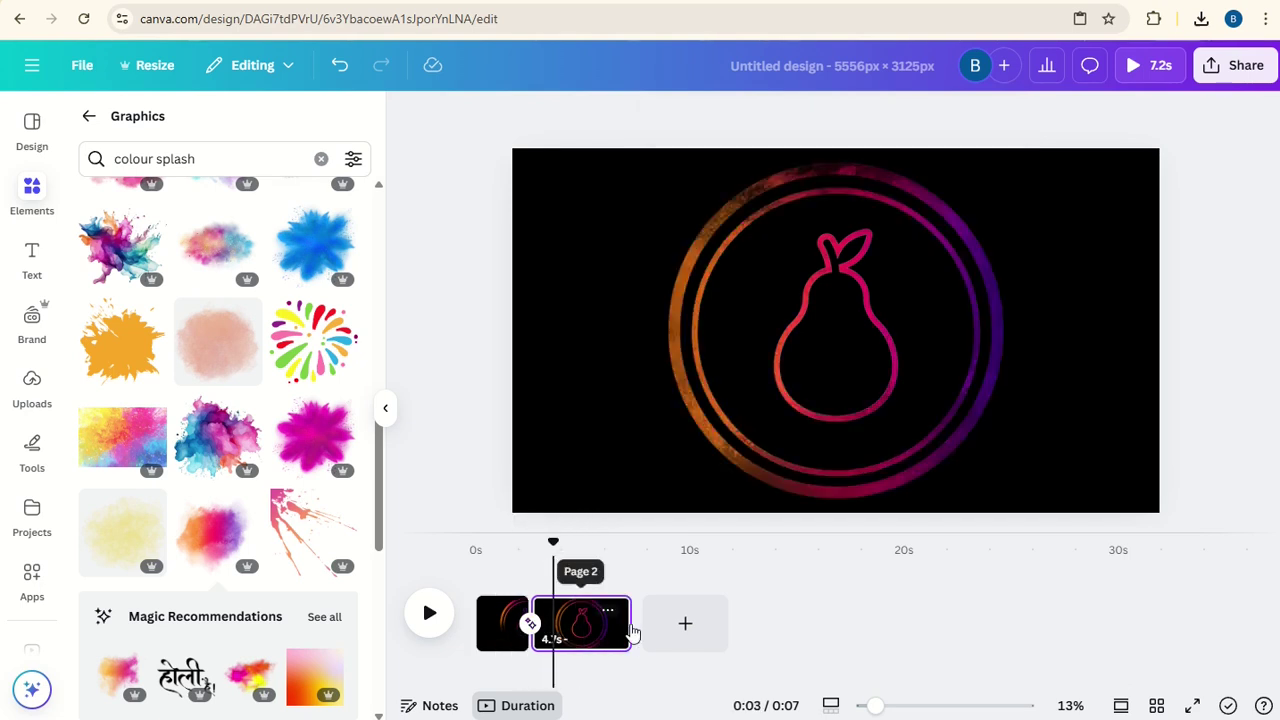
{"action": "left_click_drag", "start_coordinate": [632, 630], "coordinate": [562, 637]}
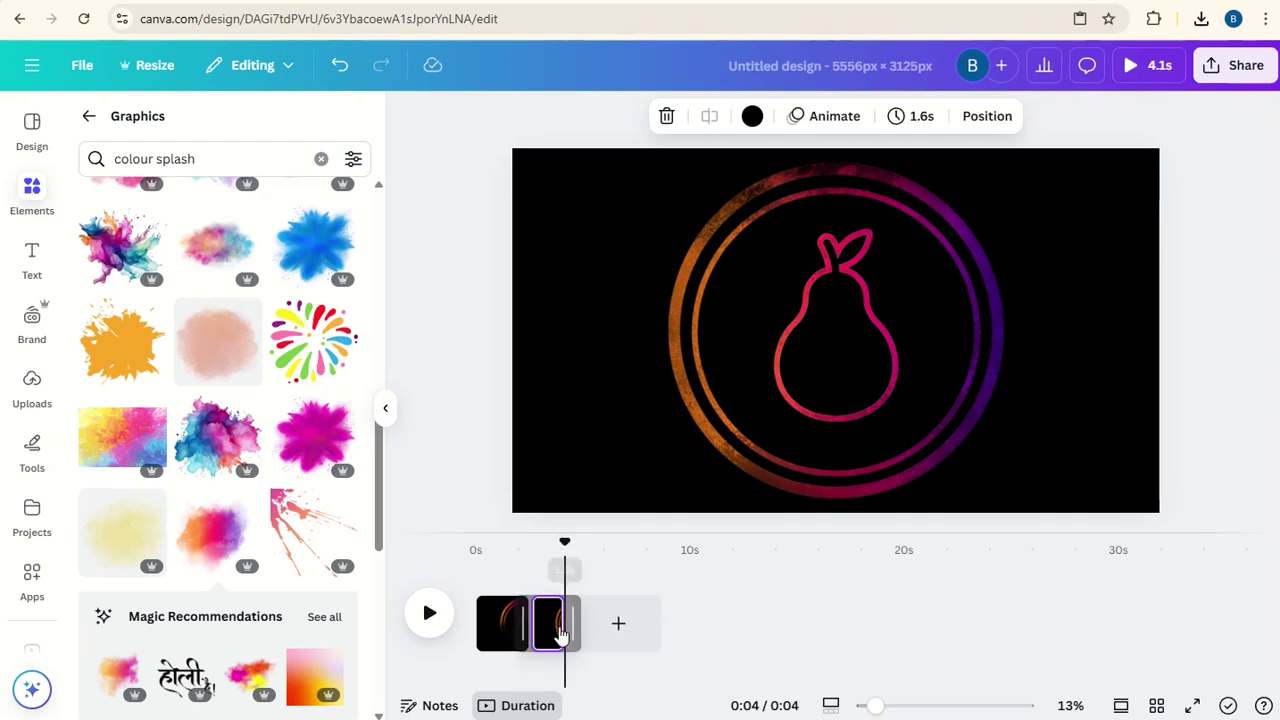
{"action": "left_click", "coordinate": [438, 622]}
{"action": "left_click", "coordinate": [432, 616]}
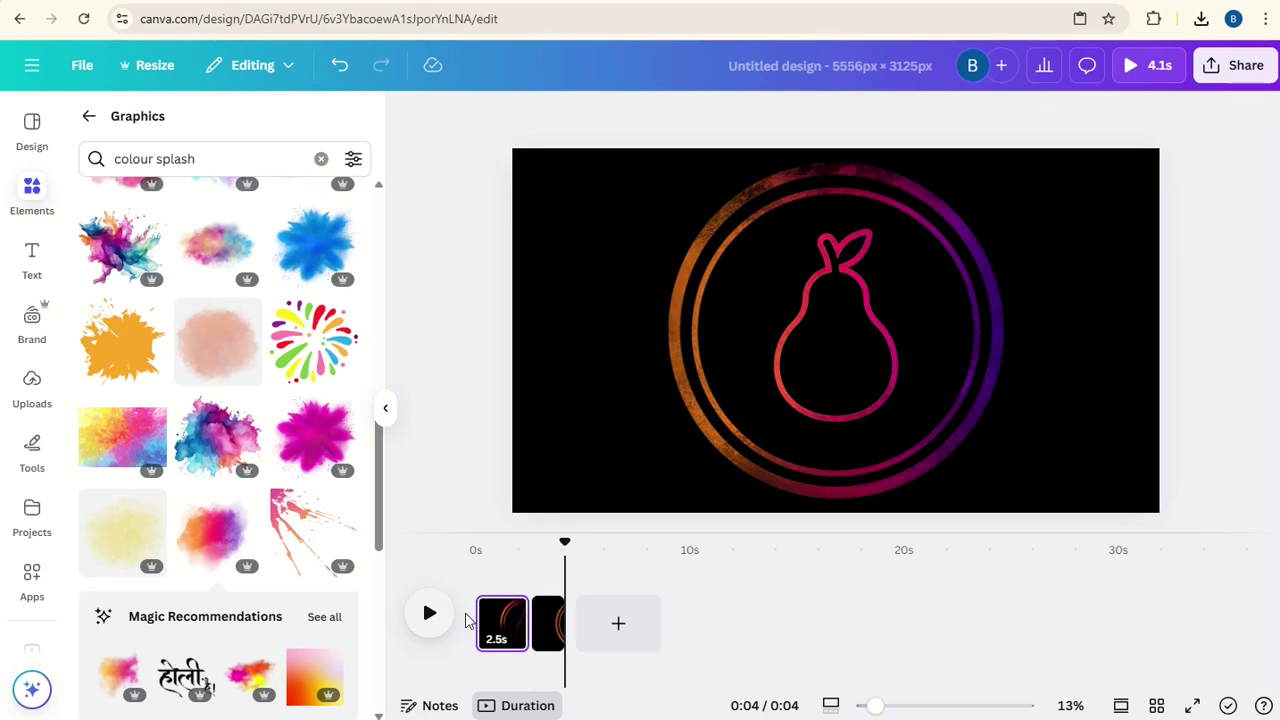
- Download the shortened 4.1s video as a 1080p MP4
{"action": "left_click", "coordinate": [1229, 82]}
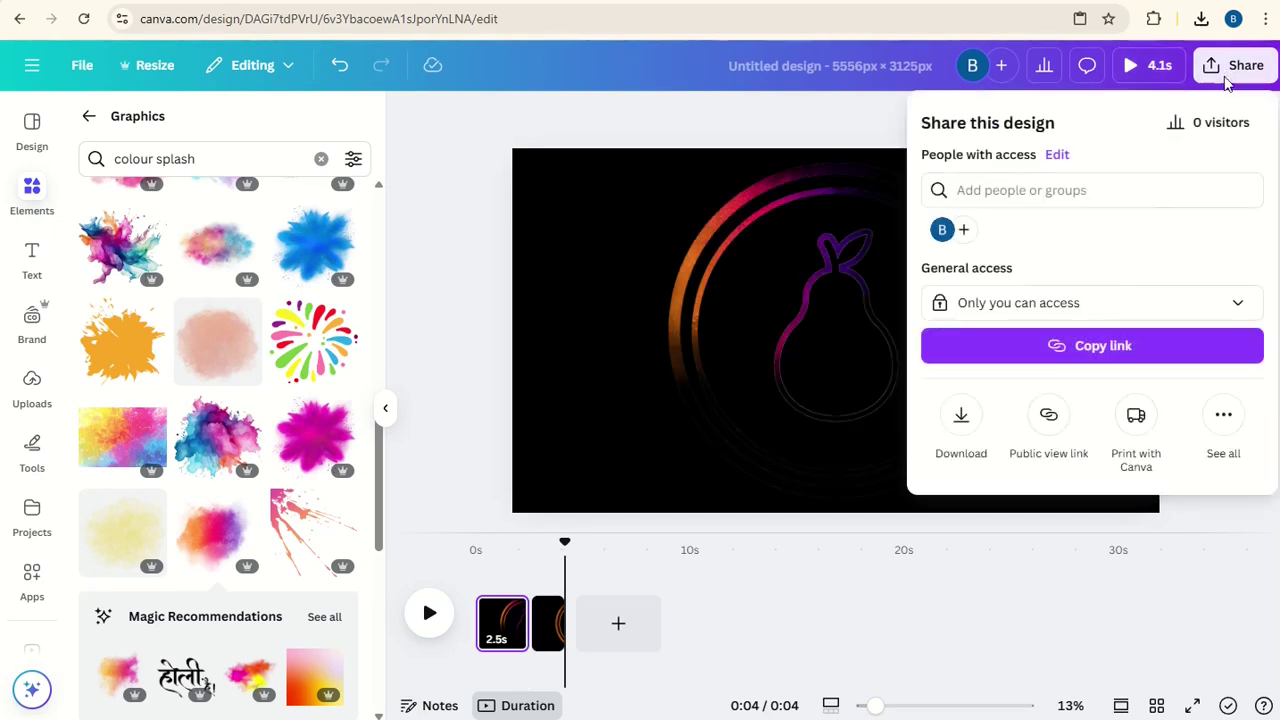
{"action": "left_click", "coordinate": [971, 428]}
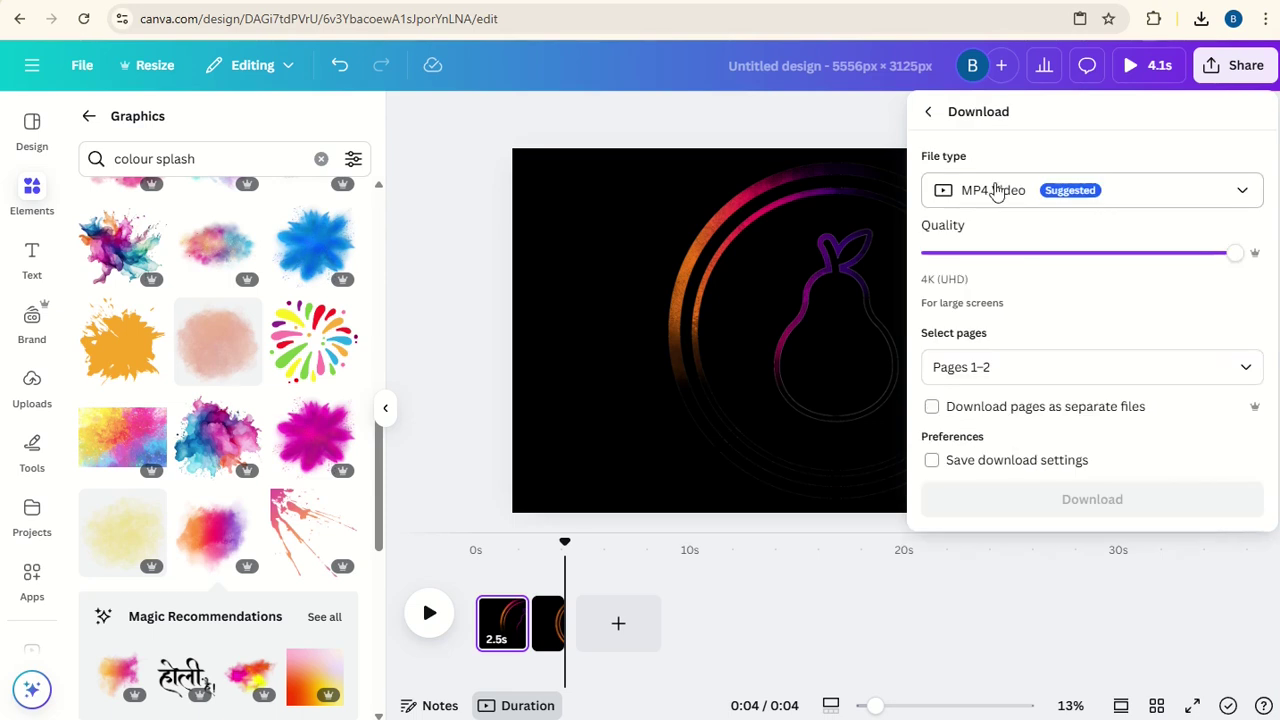
{"action": "left_click_drag", "start_coordinate": [1232, 260], "coordinate": [1100, 259]}
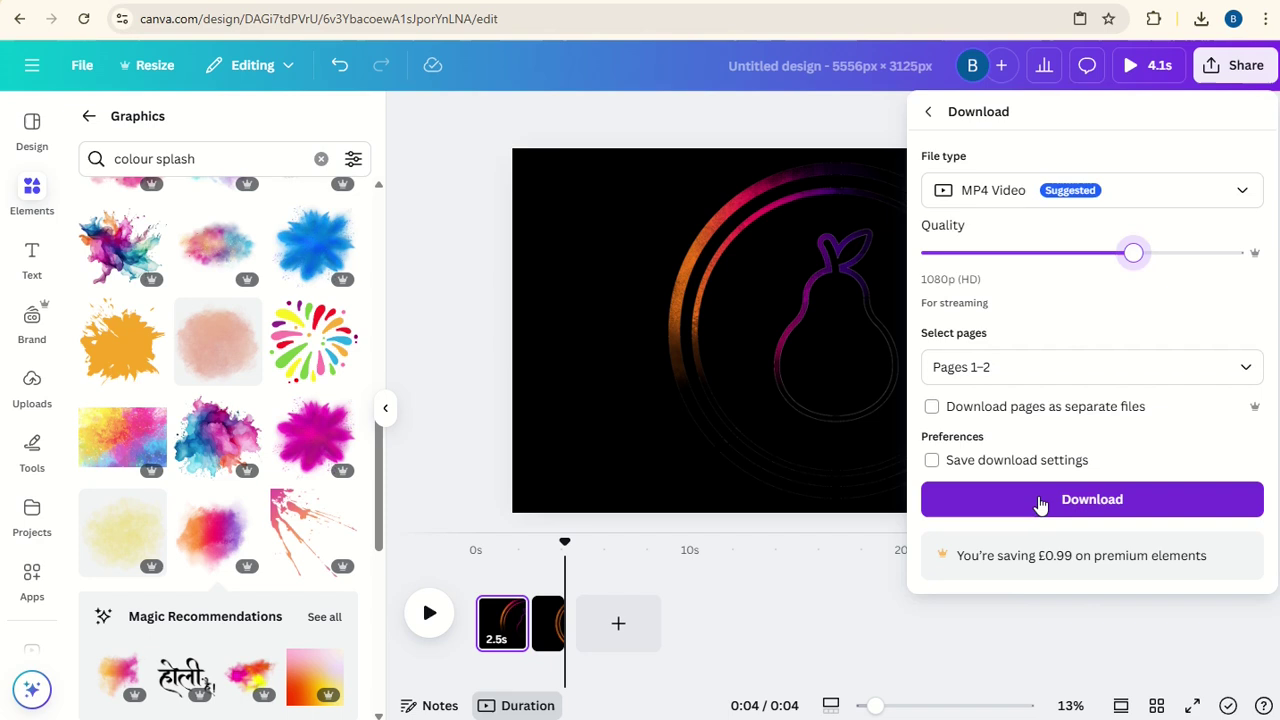
{"action": "left_click", "coordinate": [1040, 505]}
{"action": "left_click", "coordinate": [527, 645]}
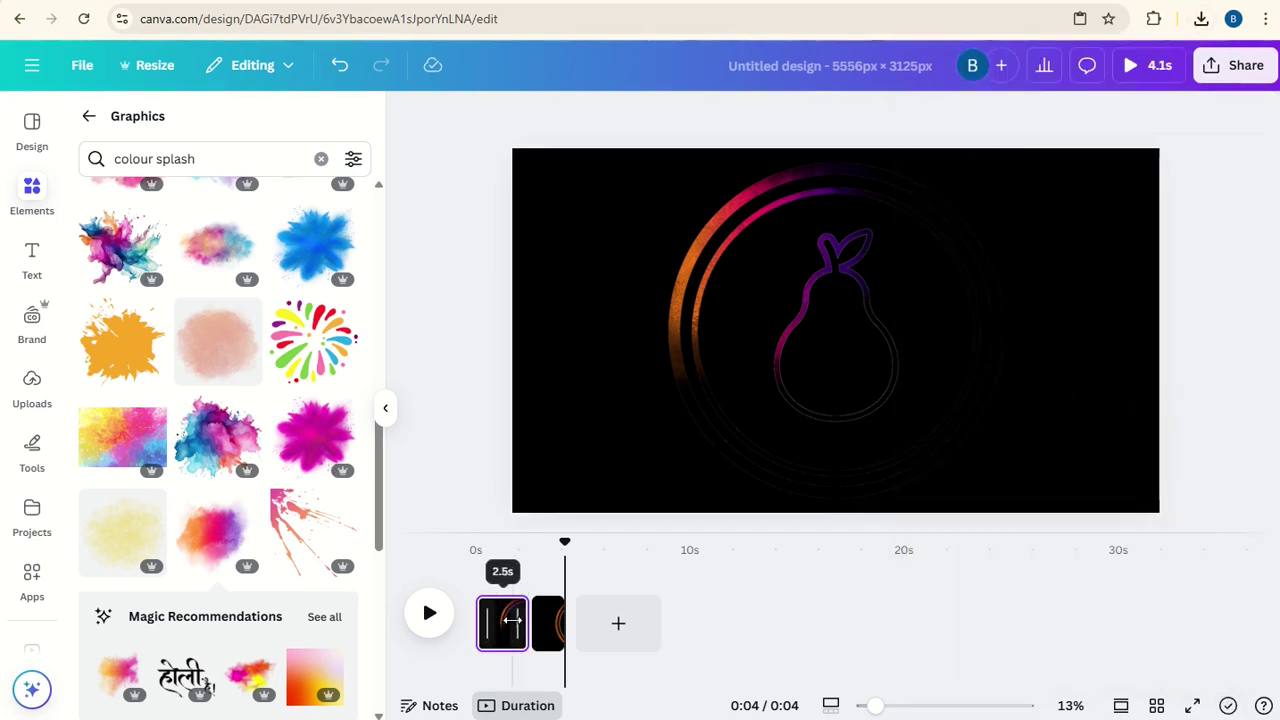
- Replace both pages with the downloaded Untitled design (14).mp4, enlarged to fill the blank page
{"action": "left_click", "coordinate": [512, 620]}
{"action": "key", "text": "Delete"}
{"action": "key", "text": "Delete"}
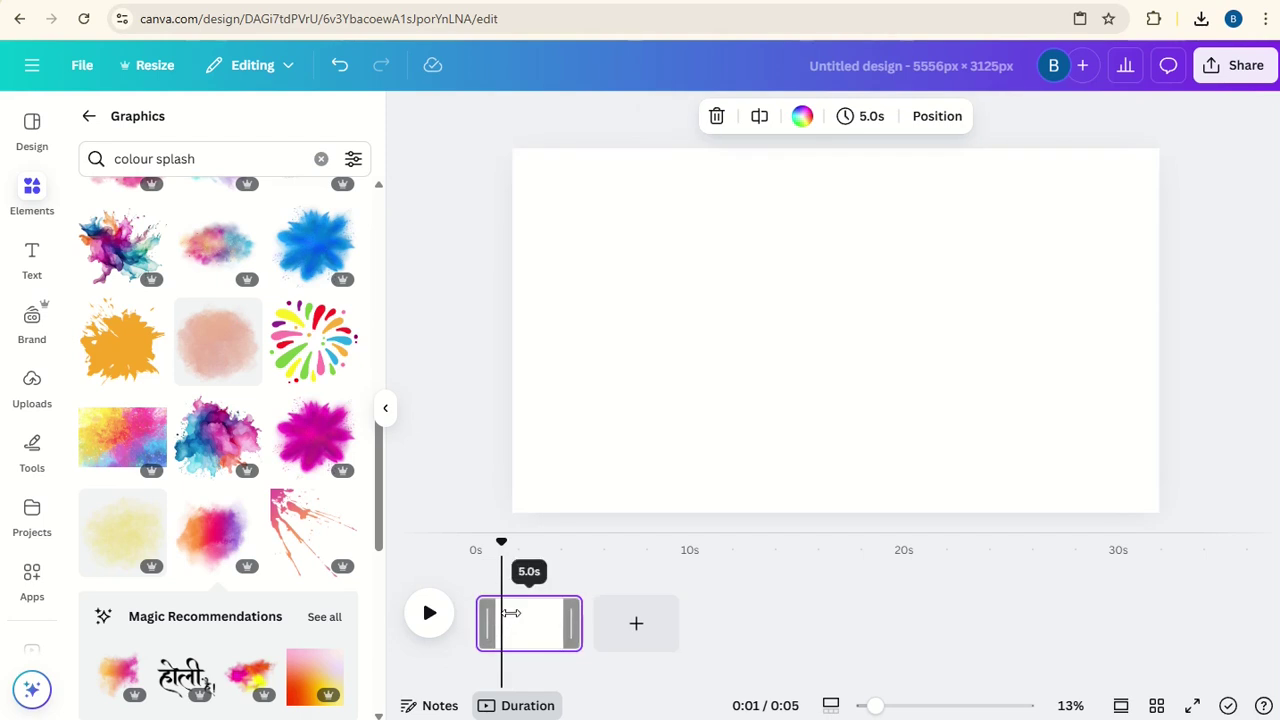
{"action": "left_click", "coordinate": [1201, 18]}
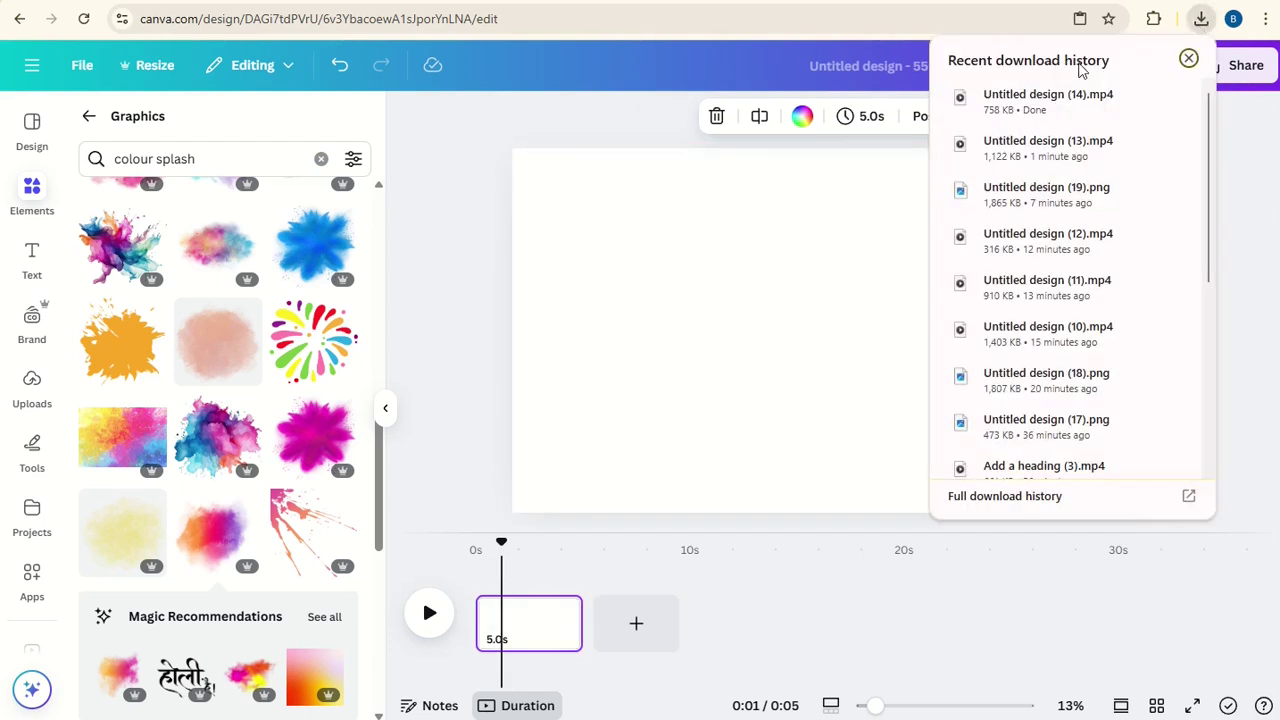
{"action": "left_click_drag", "start_coordinate": [1063, 97], "coordinate": [782, 272]}
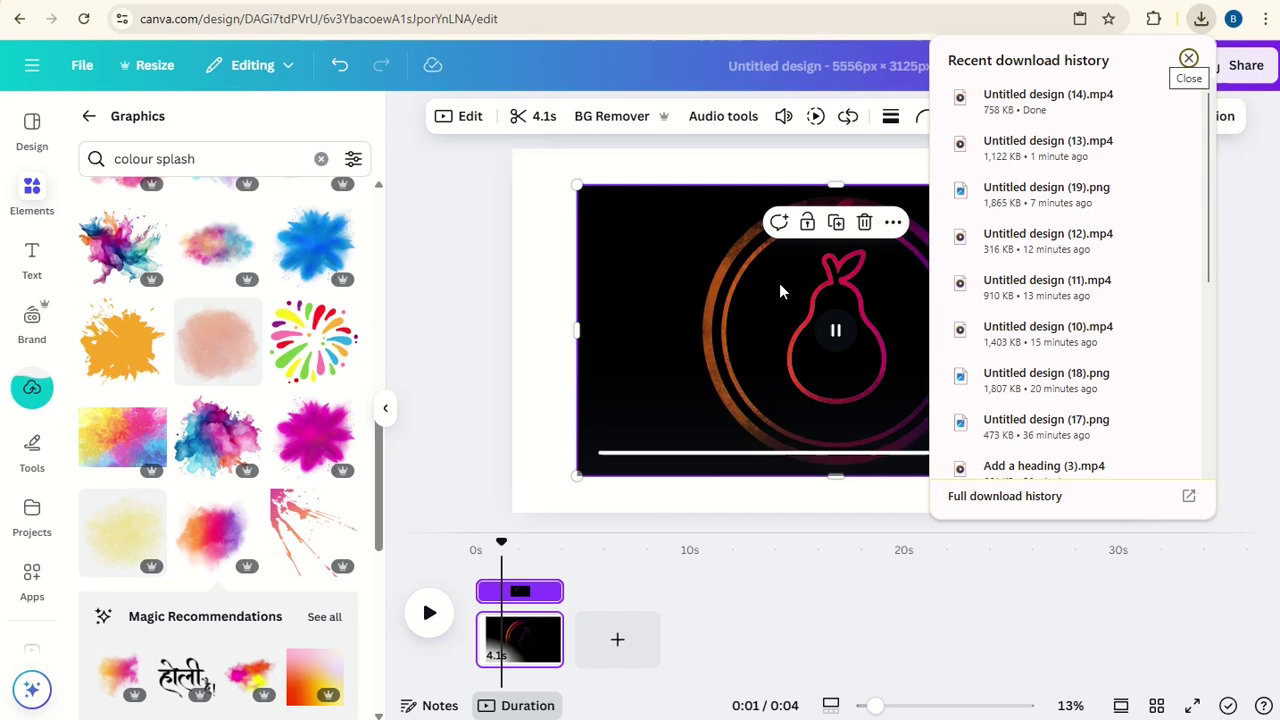
{"action": "left_click", "coordinate": [718, 280]}
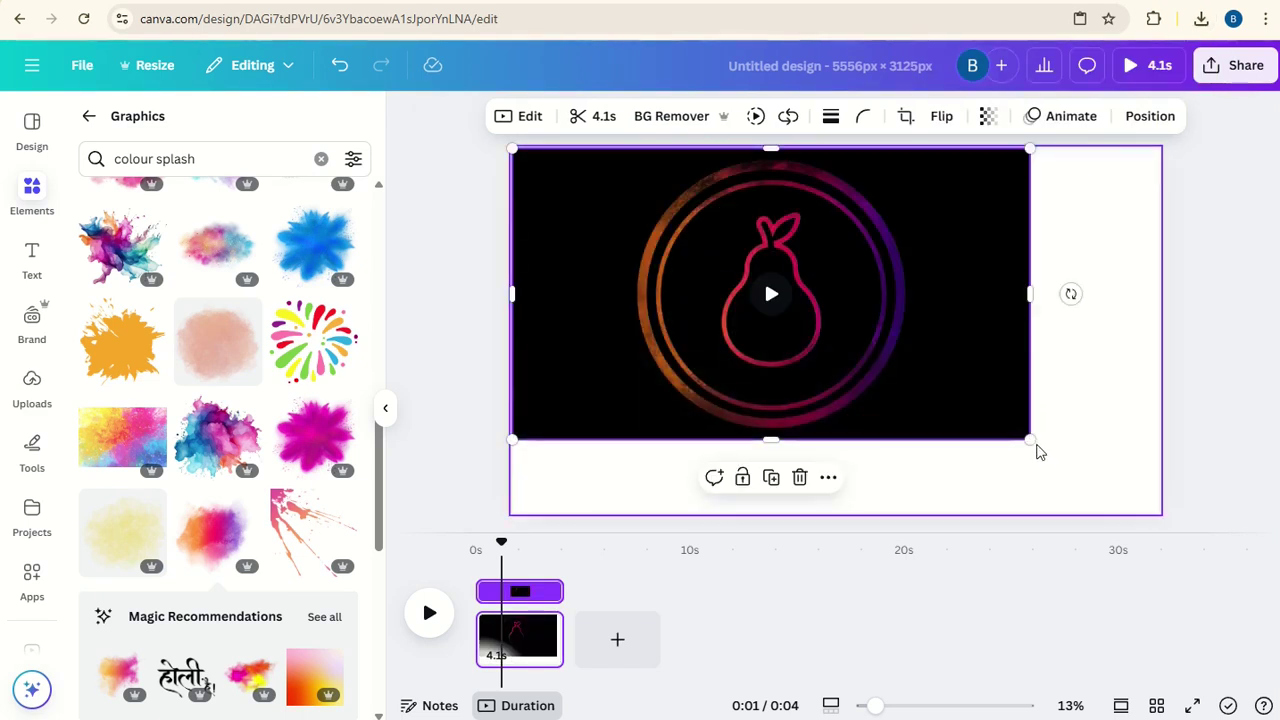
{"action": "left_click_drag", "start_coordinate": [1030, 439], "coordinate": [1159, 512]}
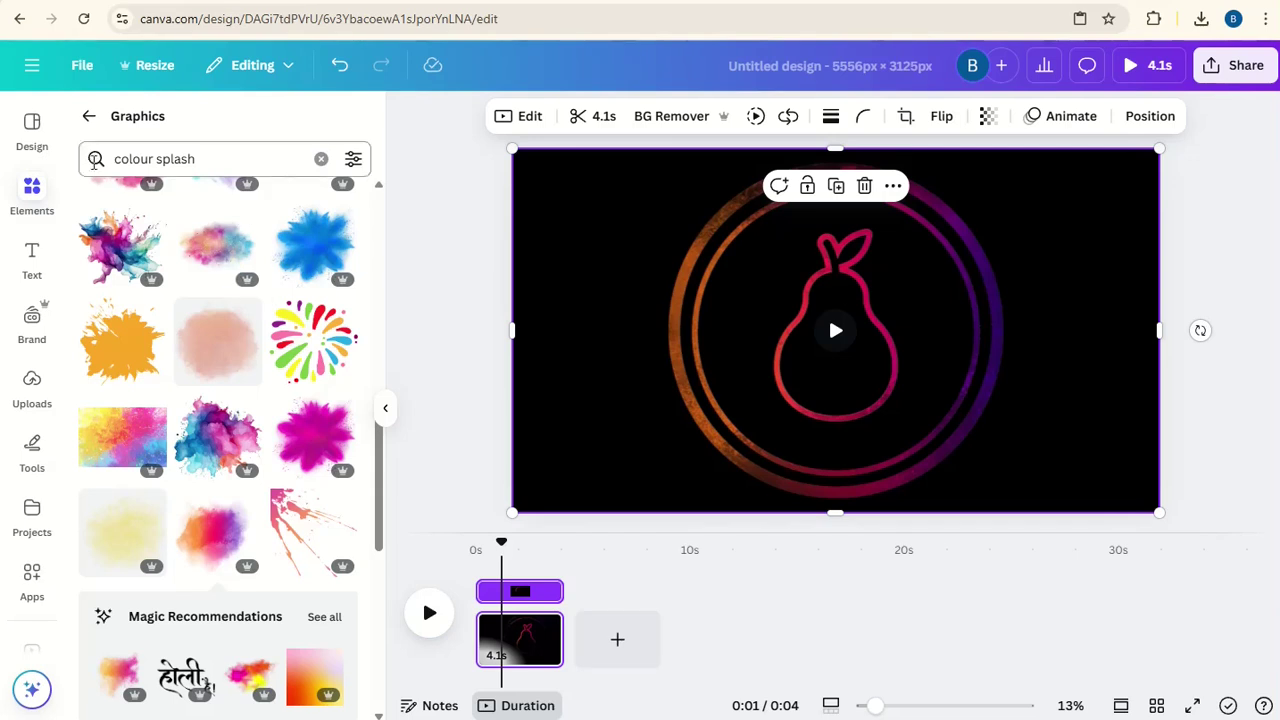
{"action": "left_click", "coordinate": [90, 116]}
- Add the PREL Logo Ascend 9 sound from Audio and shift it to start at 0s
{"action": "left_click", "coordinate": [135, 124]}
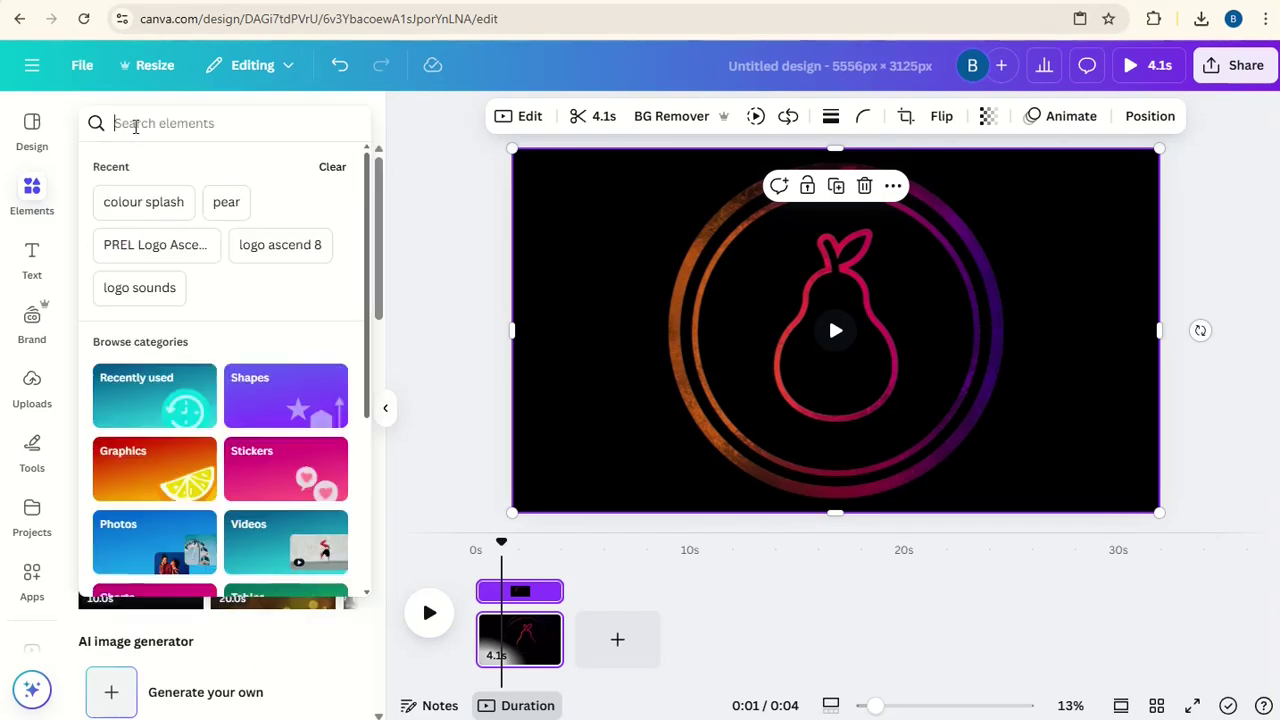
{"action": "scroll", "coordinate": [178, 352], "scroll_direction": "down", "scroll_amount": 3}
{"action": "left_click", "coordinate": [178, 487]}
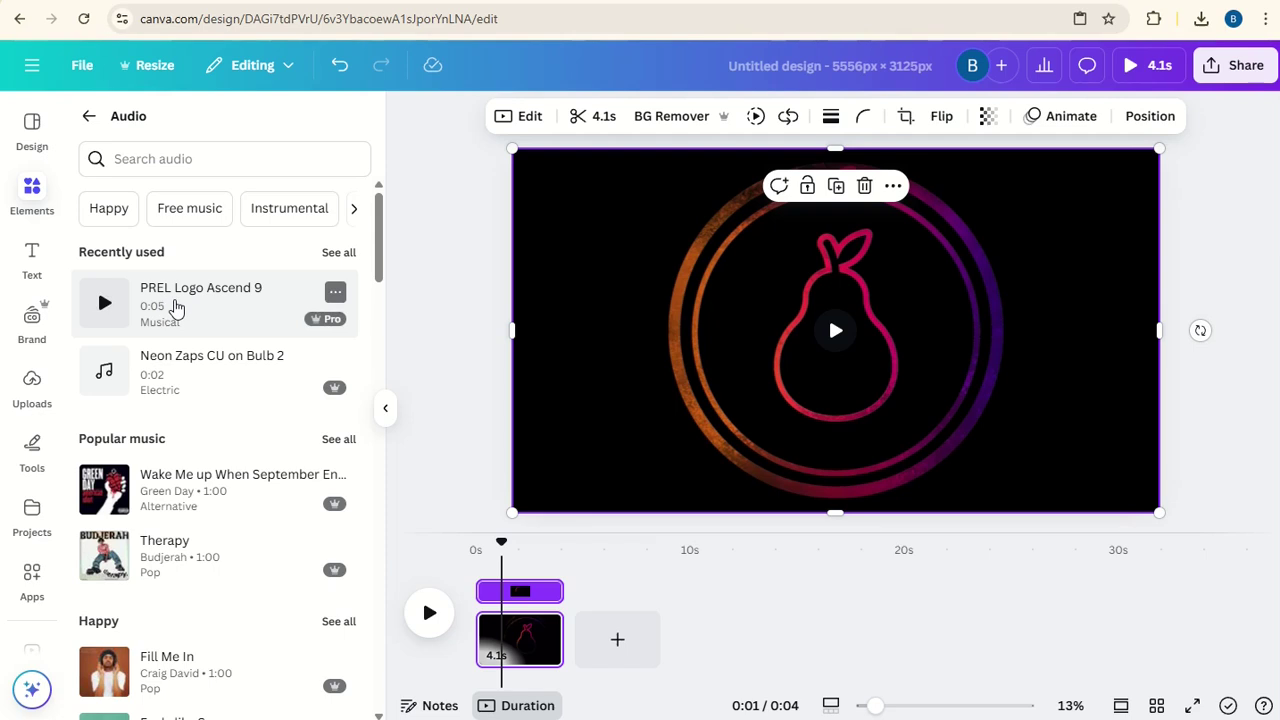
{"action": "left_click", "coordinate": [175, 307]}
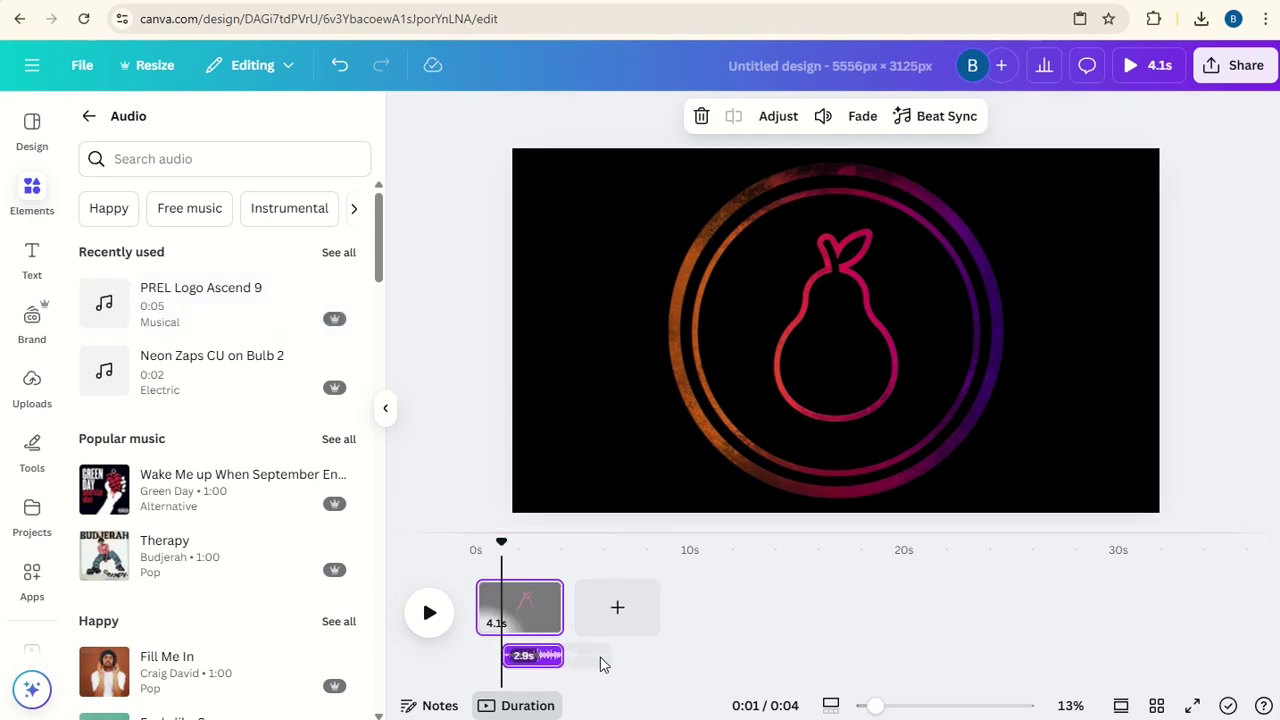
{"action": "left_click_drag", "start_coordinate": [566, 657], "coordinate": [519, 658]}
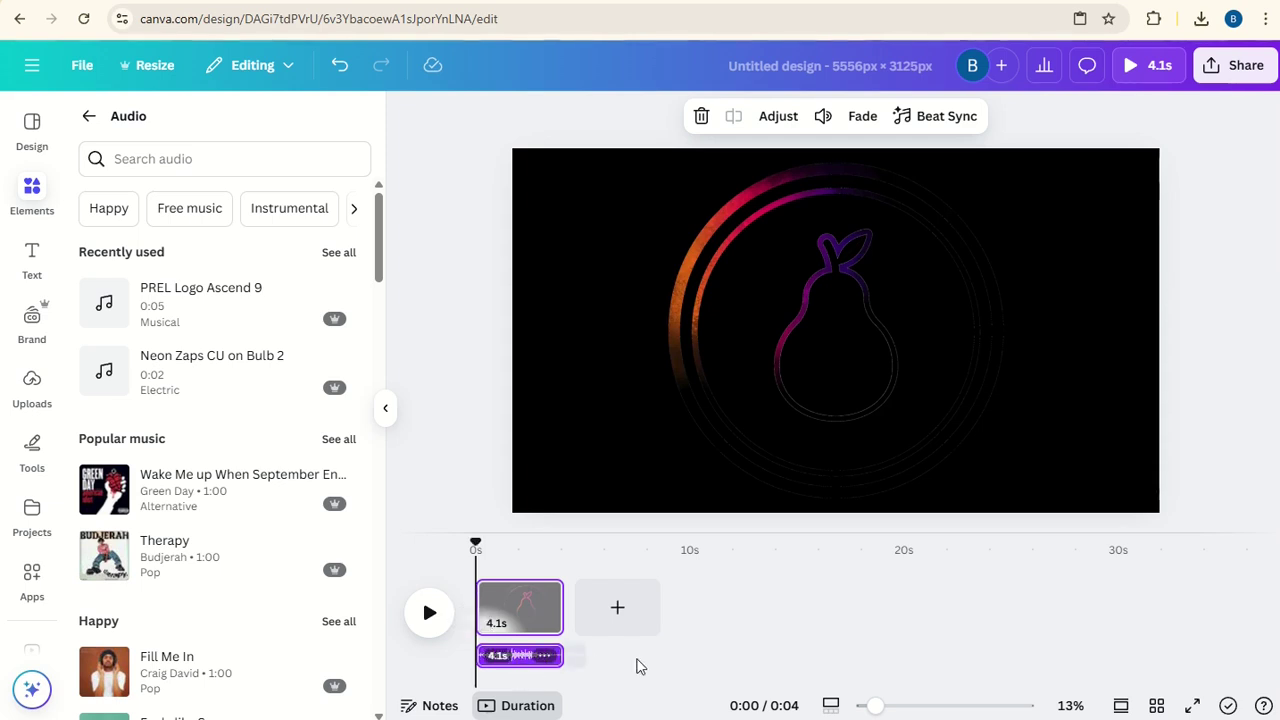